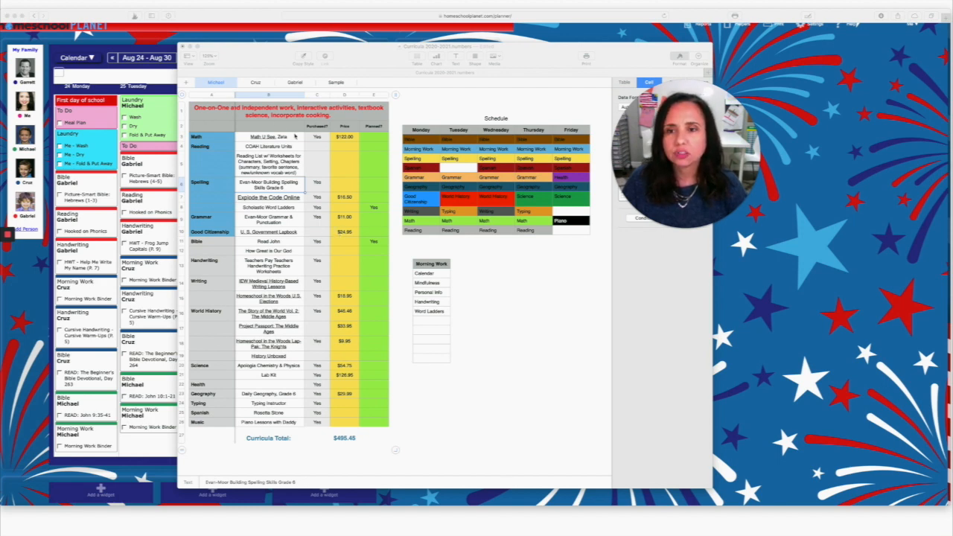
Review the curriculum list and weekly schedule, checking the Monday and Wednesday Writing entries.
scroll(237, 157, right, 1)
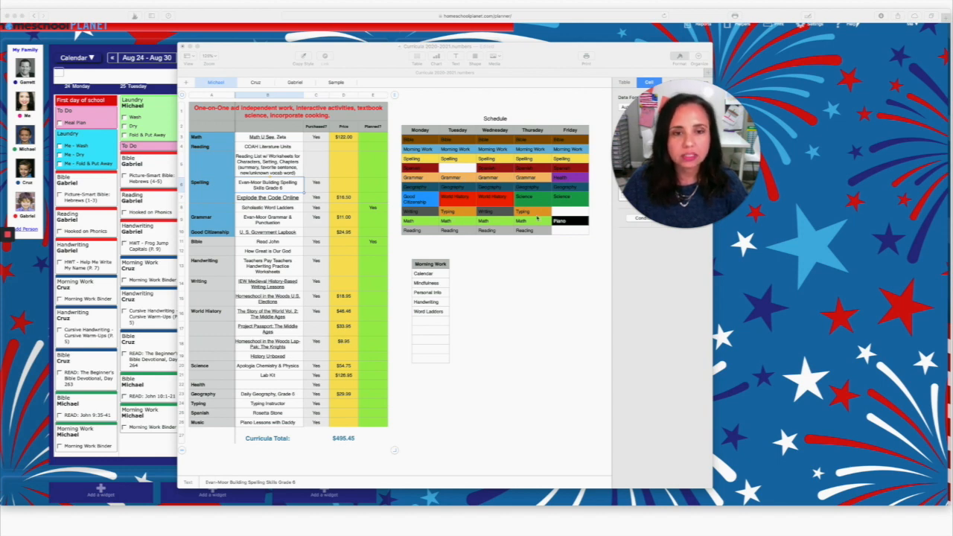
scroll(536, 218, right, 1)
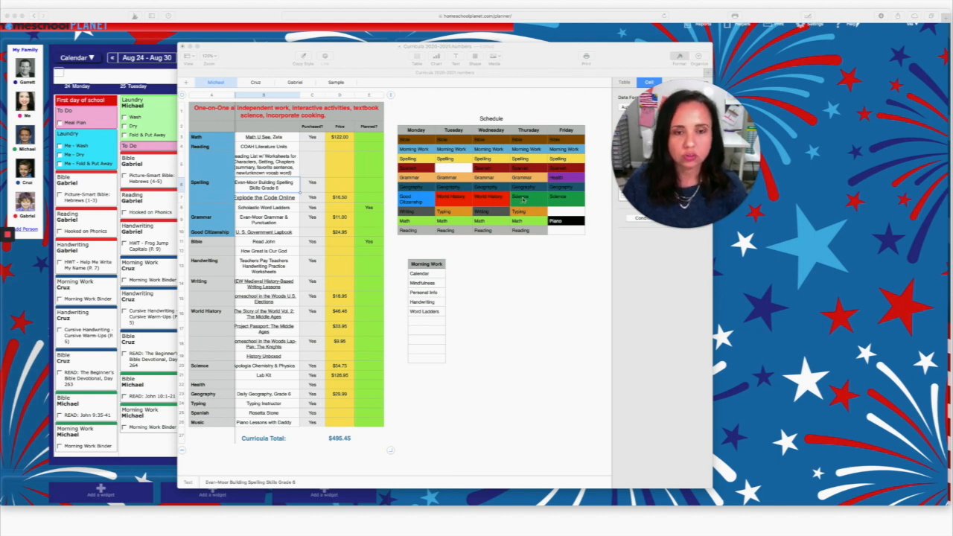
scroll(525, 198, right, 1)
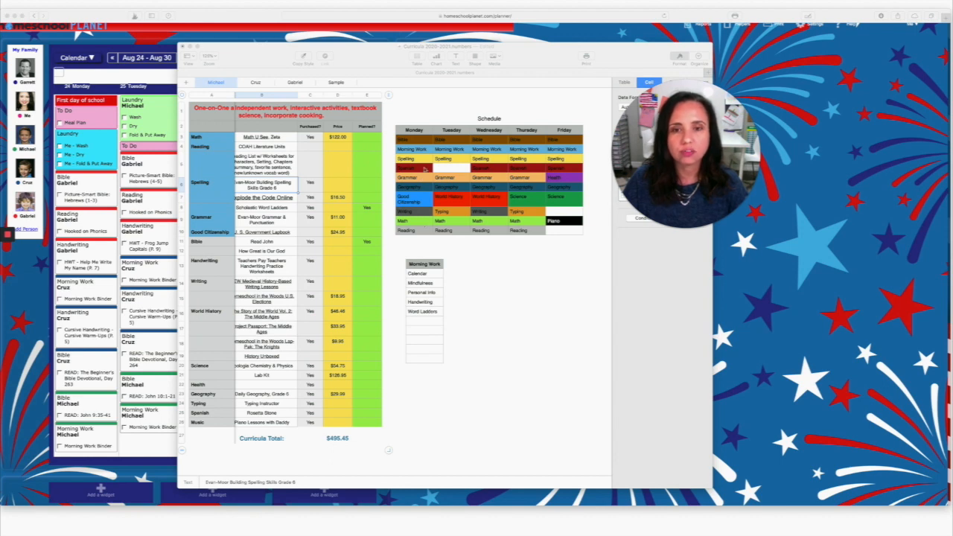
scroll(428, 221, left, 1)
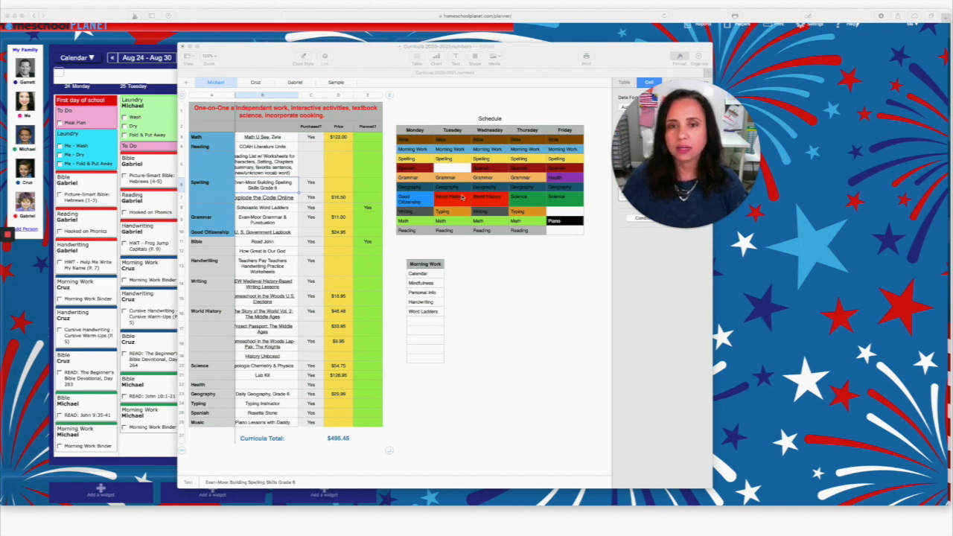
scroll(487, 184, left, 1)
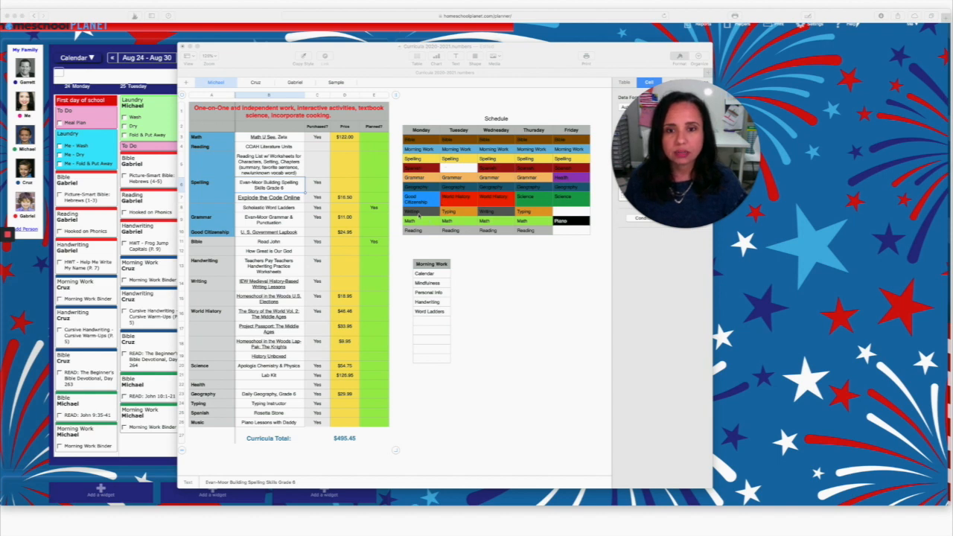
click(419, 214)
click(428, 215)
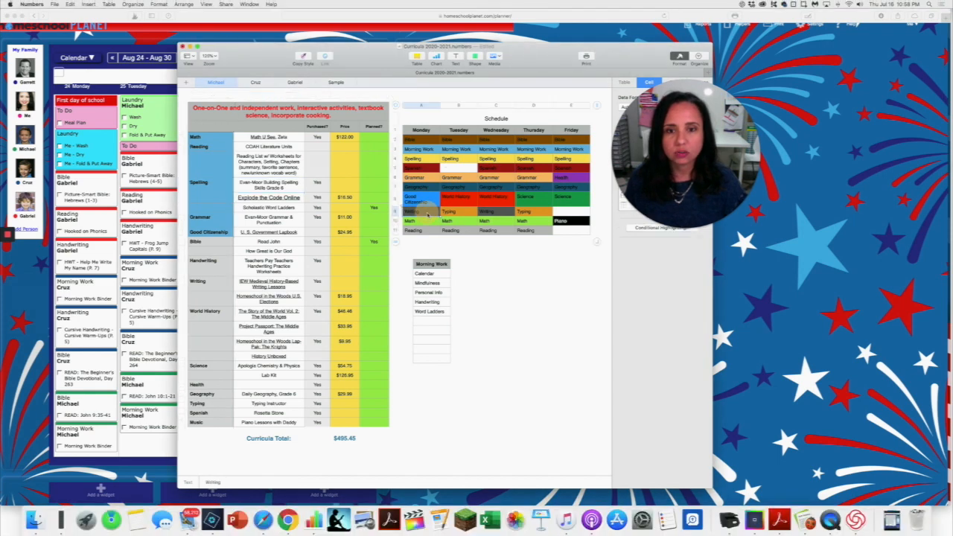
click(488, 214)
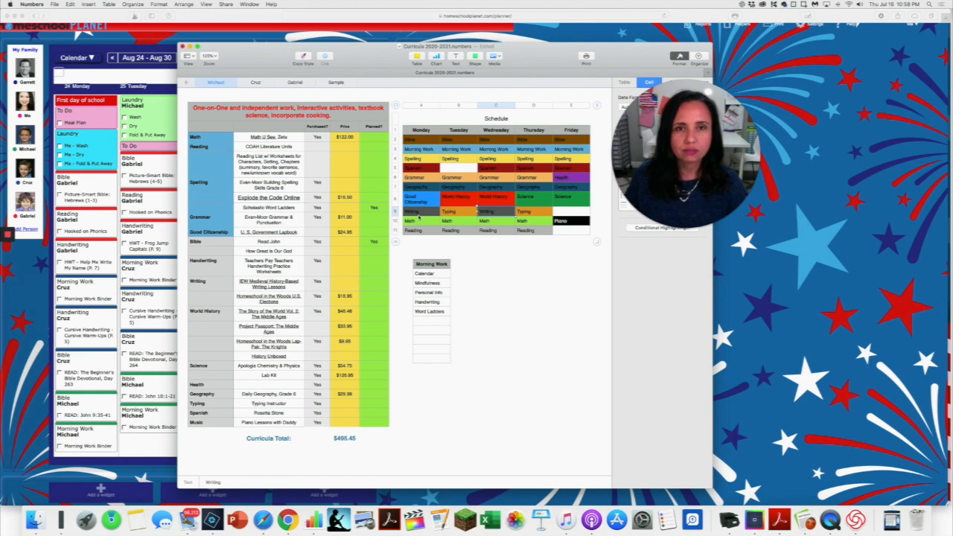
scroll(419, 216, right, 1)
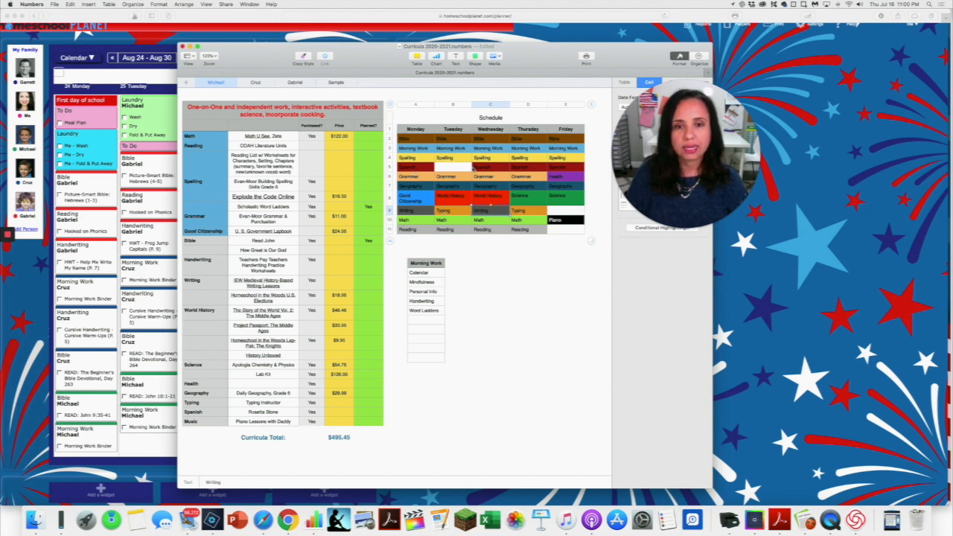
Move the Tuesday and Thursday Typing entries in the schedule up to the row between Spelling and Grammar.
click(455, 211)
drag(455, 211, 457, 171)
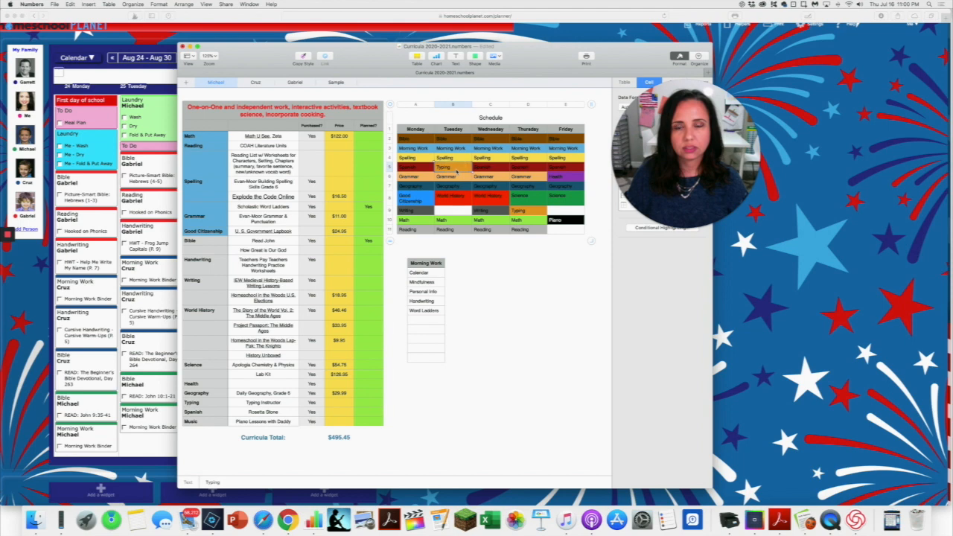
click(523, 212)
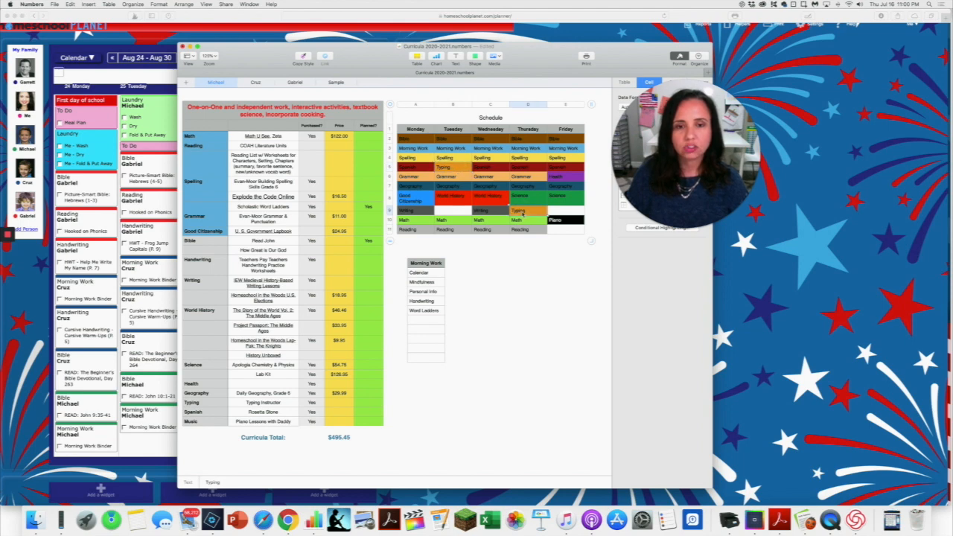
drag(523, 213, 525, 167)
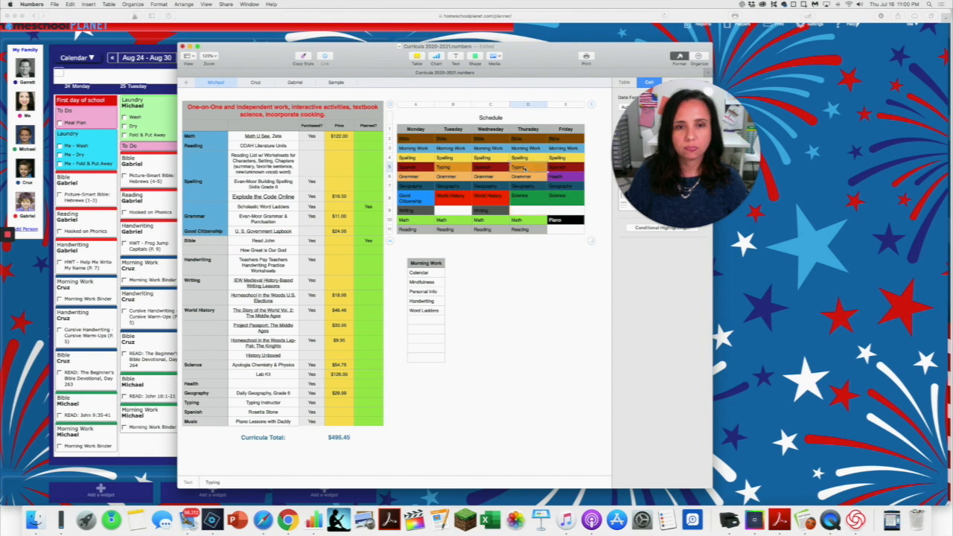
Copy Monday's Writing entry into the empty Tuesday and Thursday cells of the same schedule row.
click(417, 211)
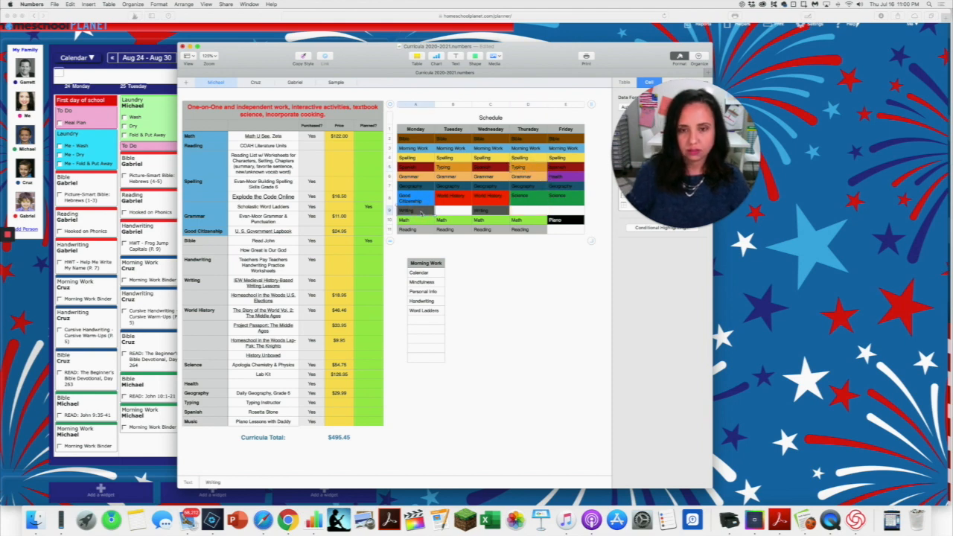
click(453, 212)
text(Writing)
click(529, 212)
text(Writing)
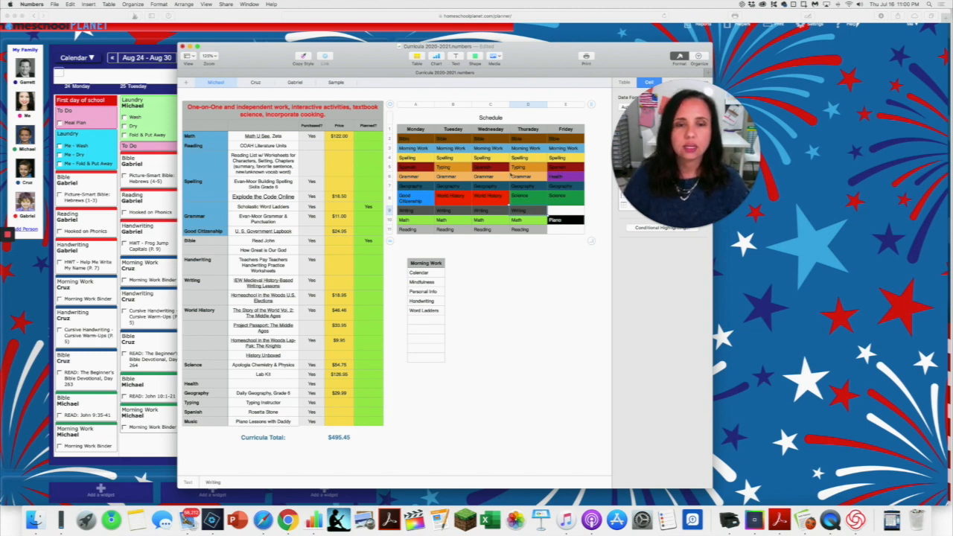
Move Tuesday's Typing entry to Friday in the same schedule row, replacing the entry there.
click(448, 170)
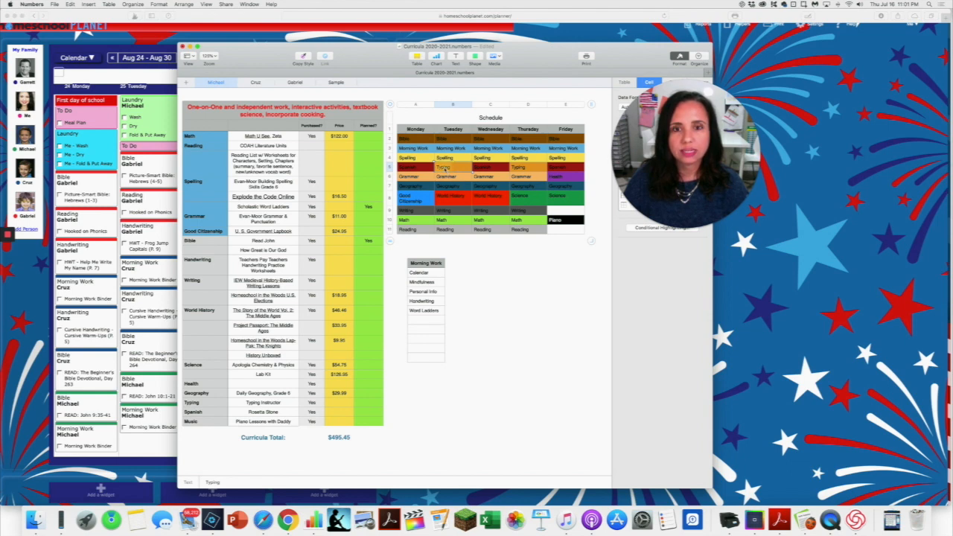
drag(446, 171, 445, 170)
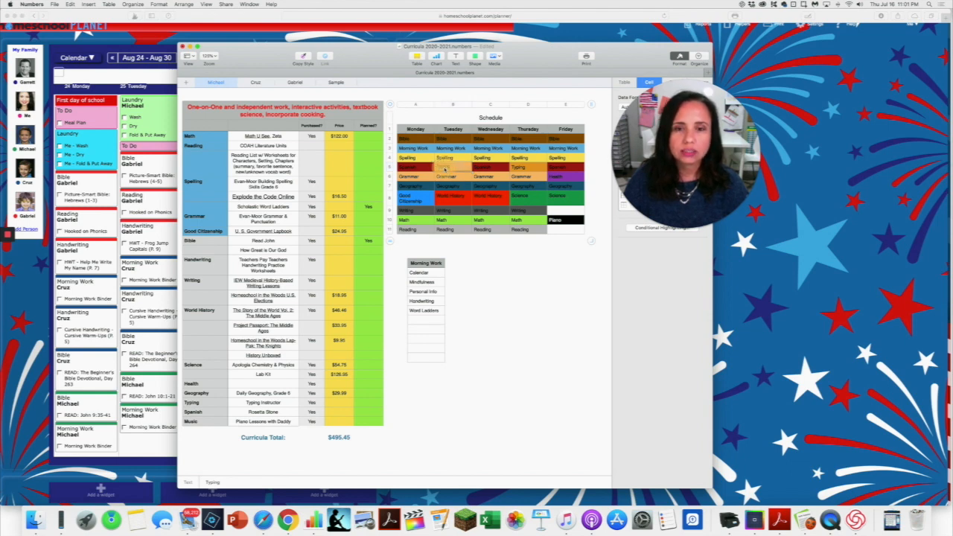
drag(445, 169, 558, 169)
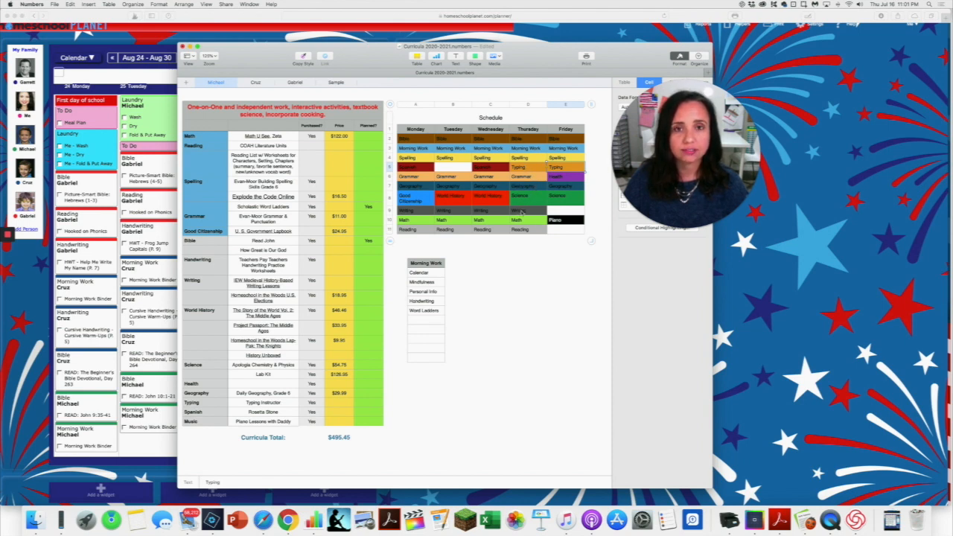
scroll(524, 214, left, 1)
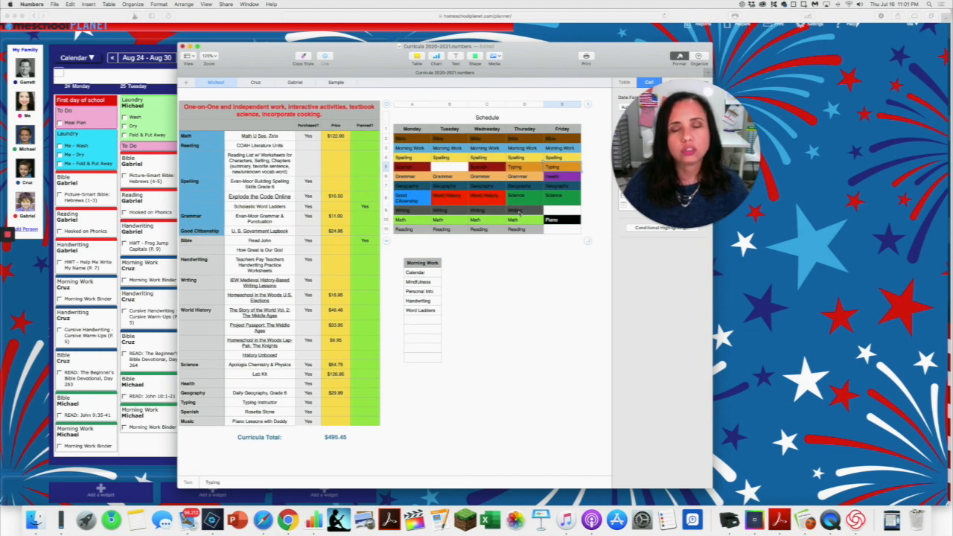
scroll(520, 214, left, 1)
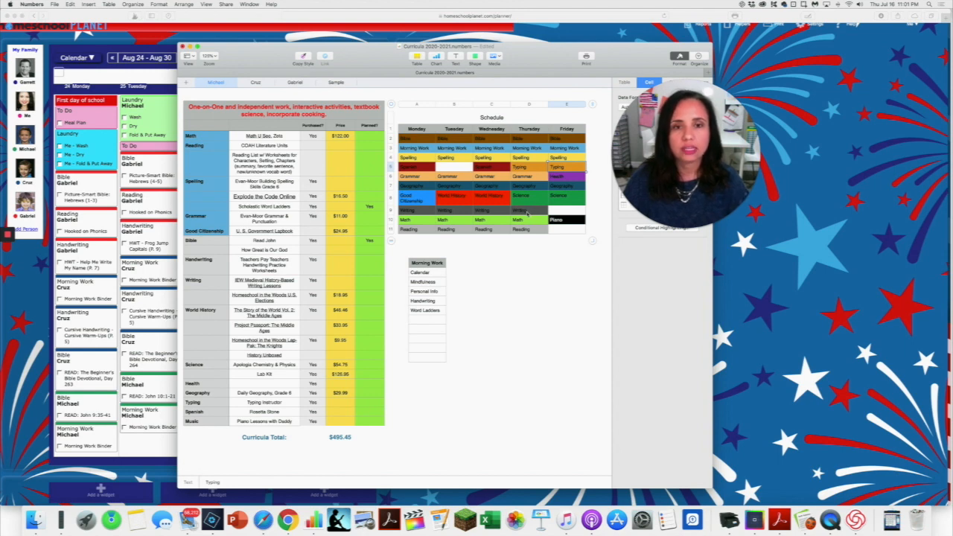
scroll(530, 214, right, 1)
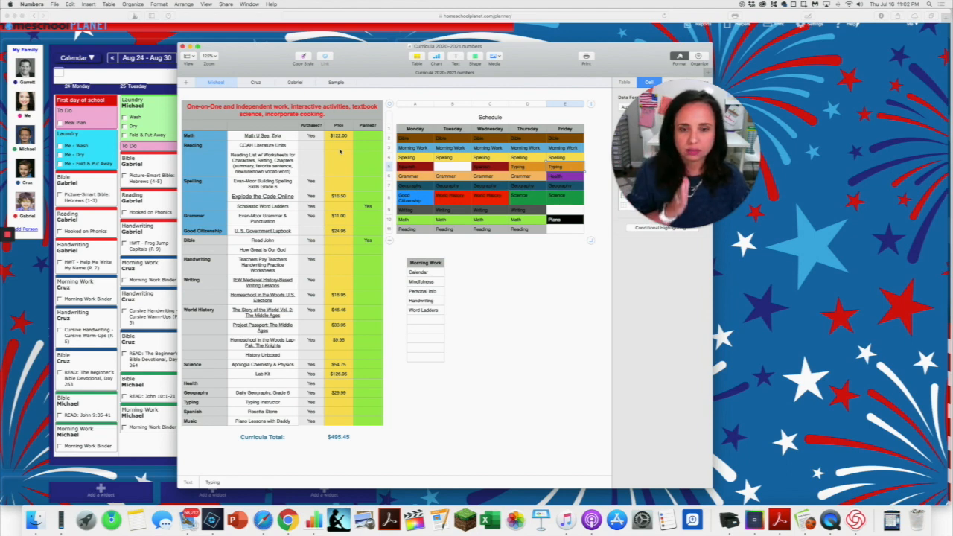
Compare the Aug 24 - Aug 30 weekly plan in Homeschool Planet with the Writing entries in the Numbers schedule.
click(158, 474)
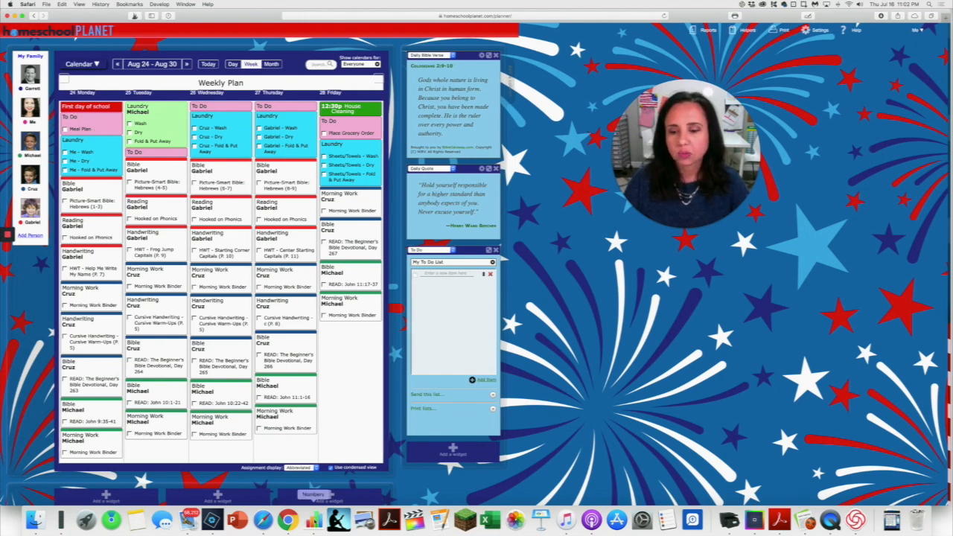
click(312, 519)
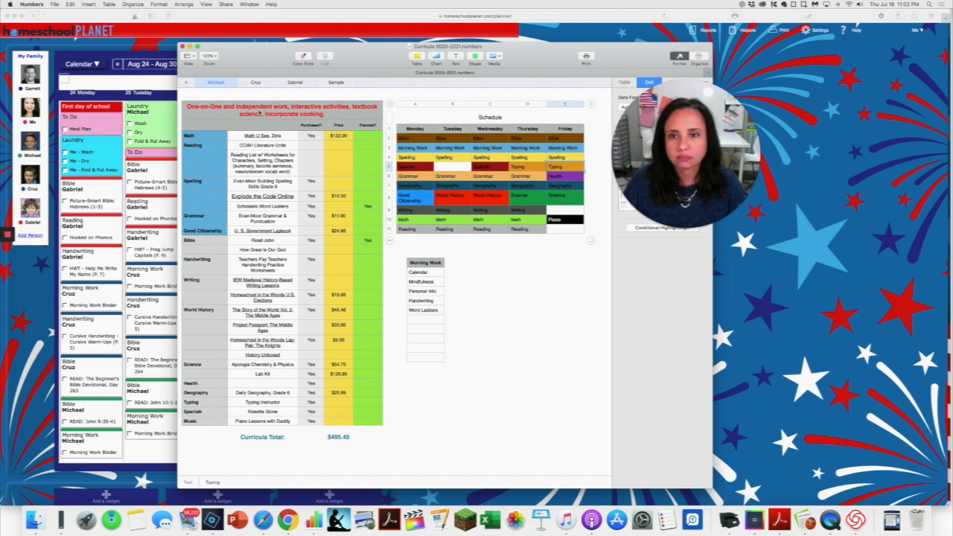
click(284, 113)
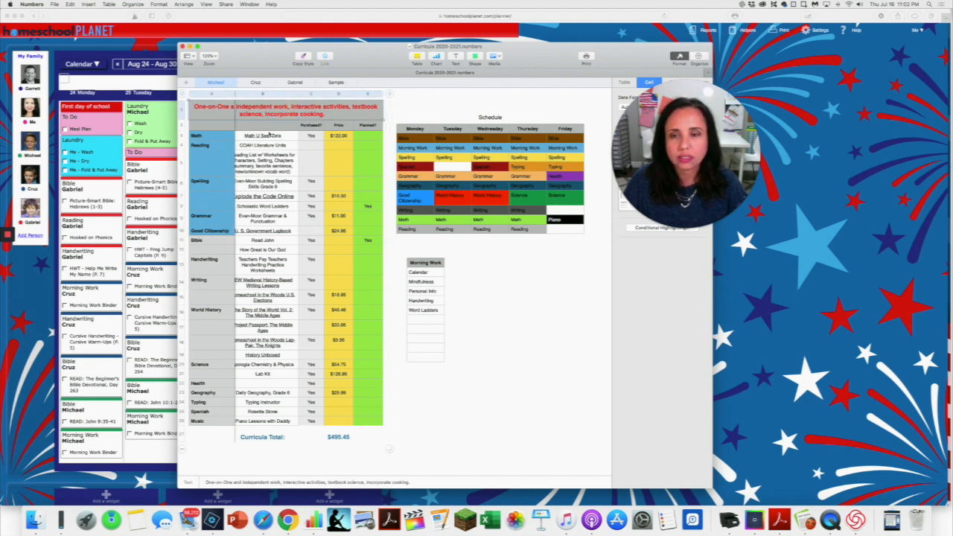
click(419, 213)
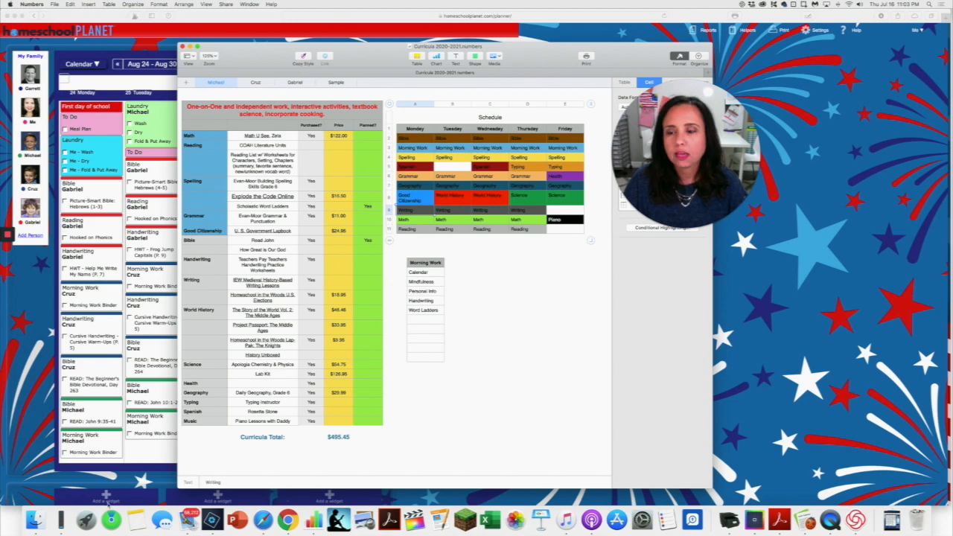
click(149, 457)
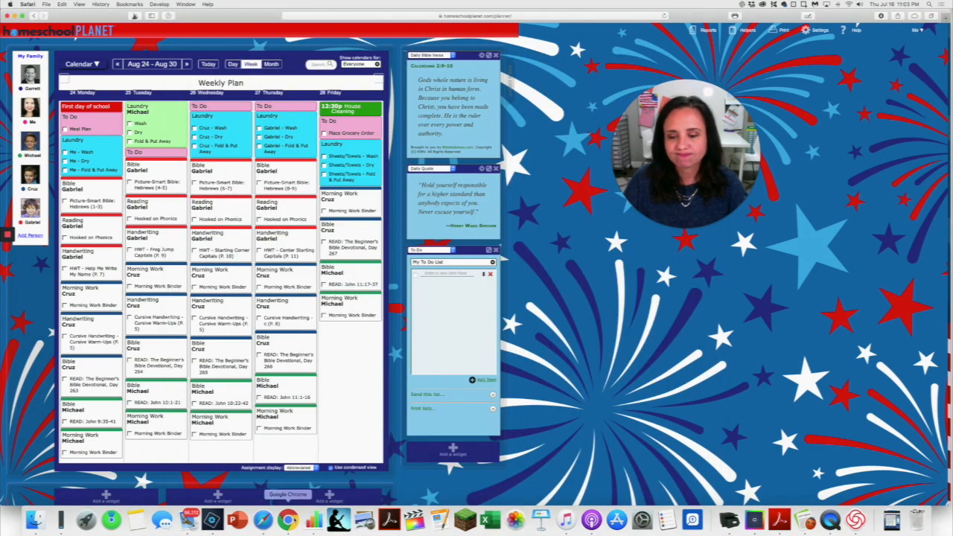
click(313, 521)
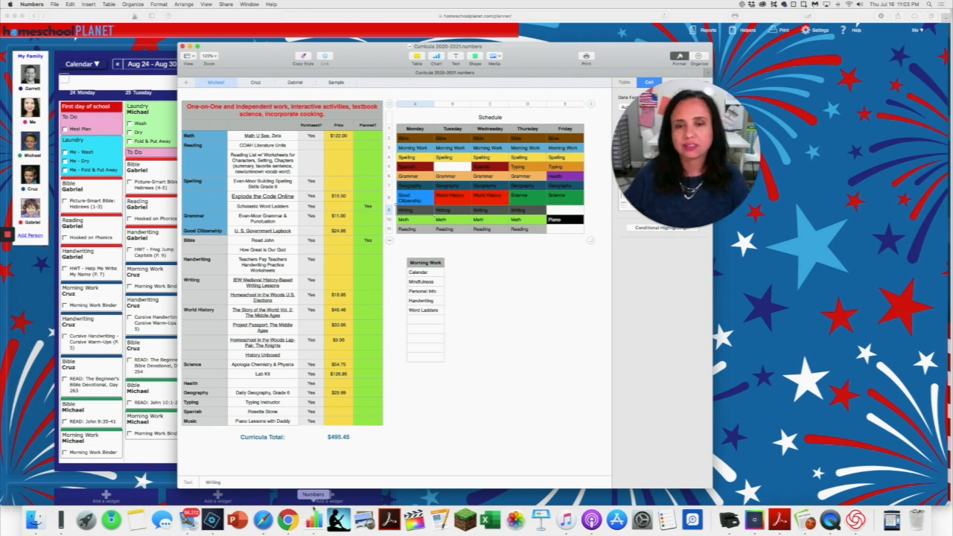
Switch to Homeschool Planet, show the Aug 31 - Sep 6 week and start a new class on Monday, August 31.
click(139, 469)
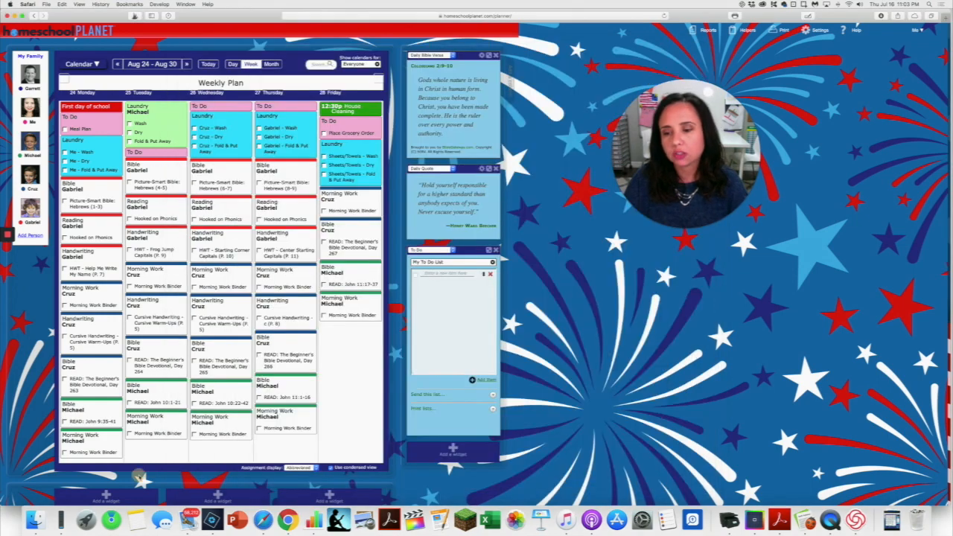
click(186, 66)
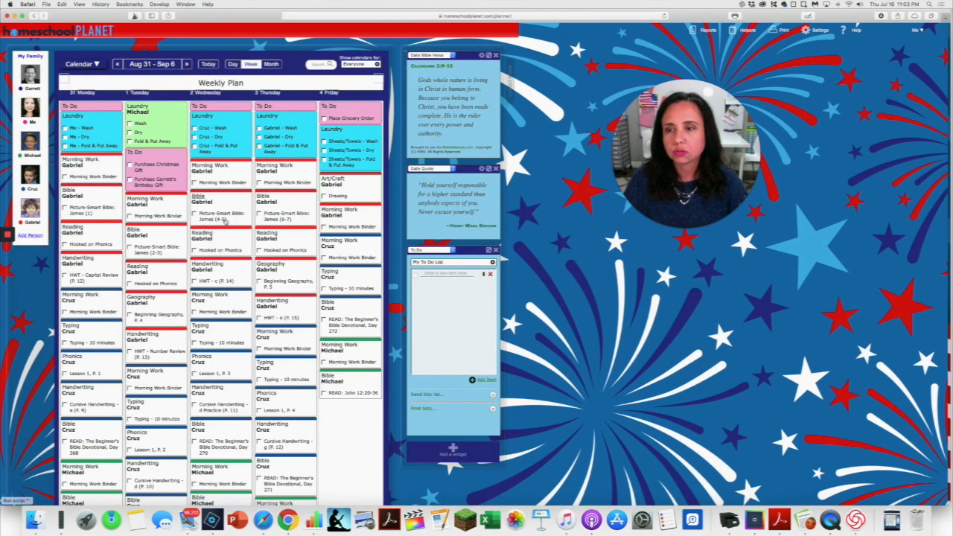
scroll(225, 221, down, 3)
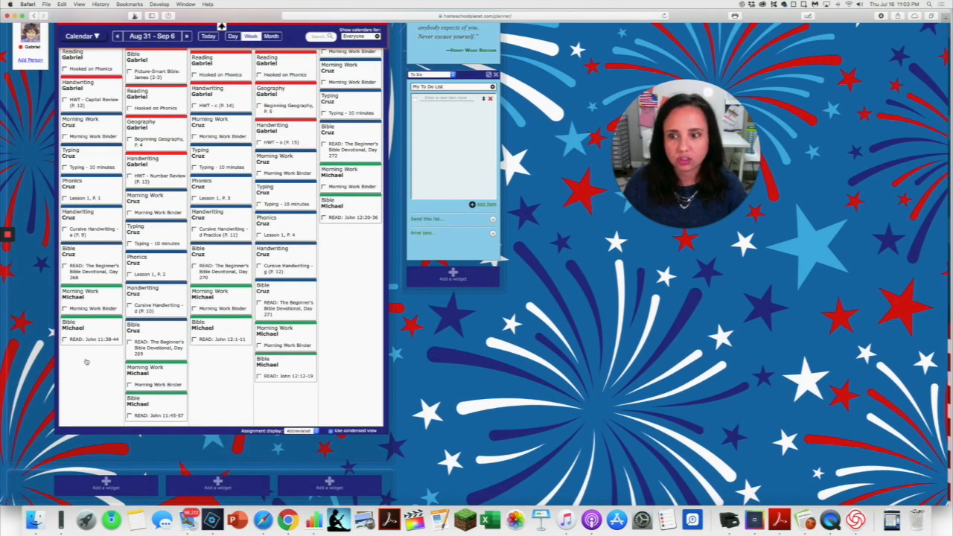
click(86, 362)
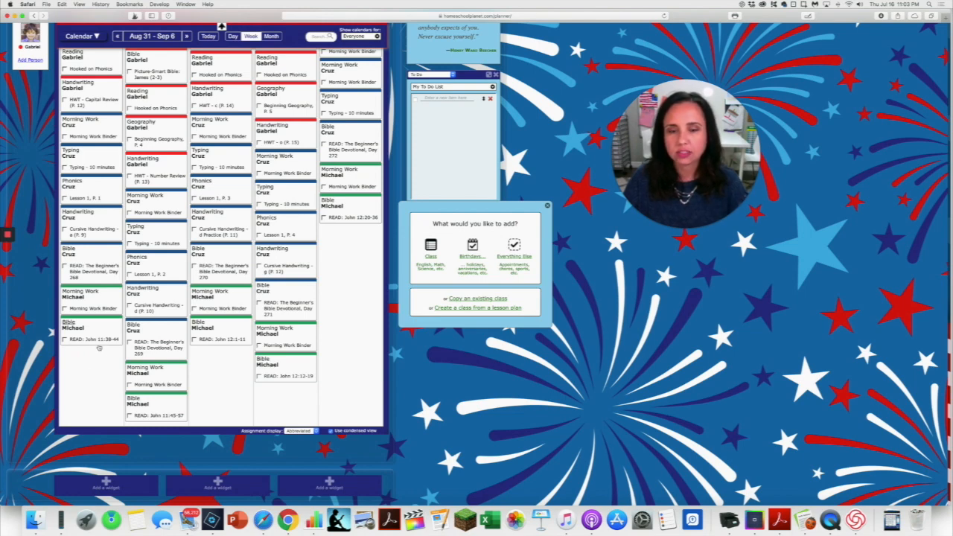
click(431, 248)
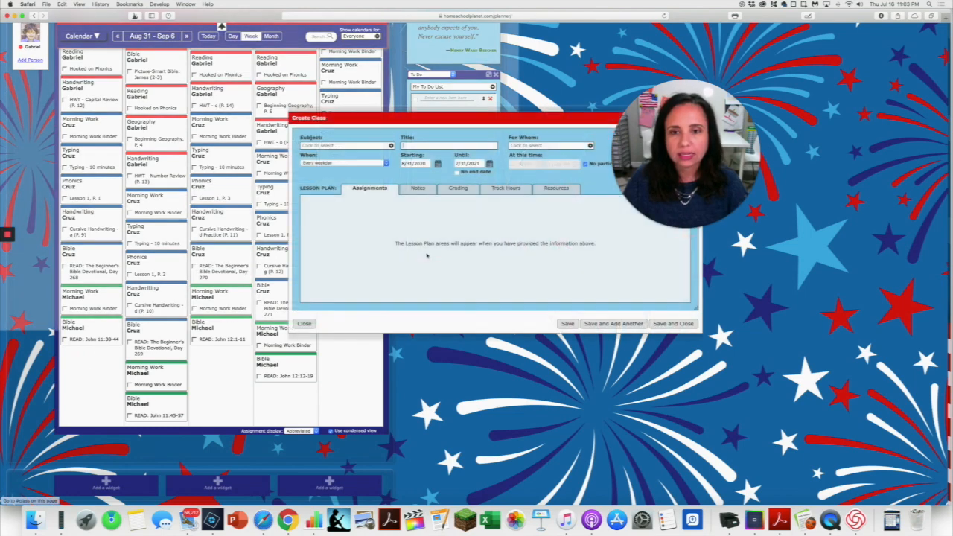
Choose Writing as the subject of the new class.
click(389, 146)
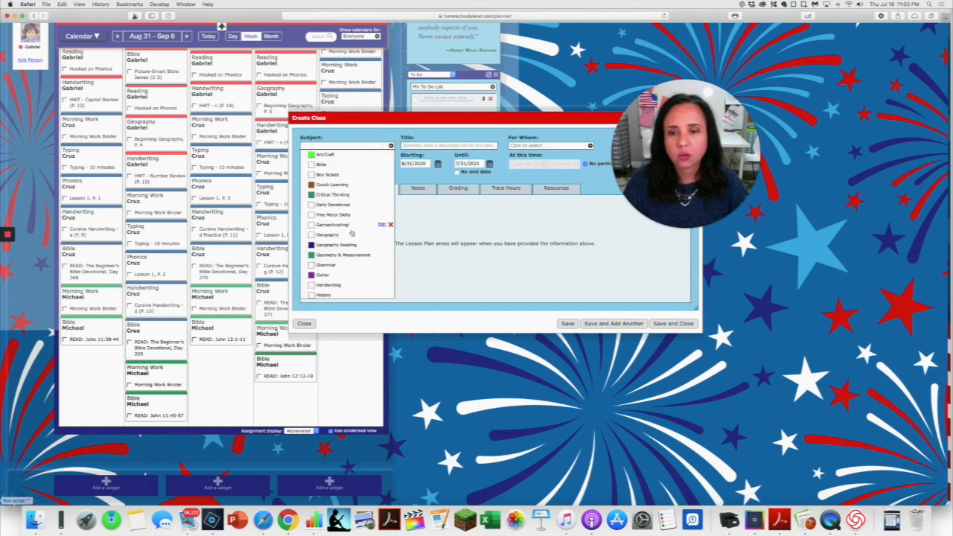
scroll(349, 257, down, 1)
scroll(348, 261, down, 8)
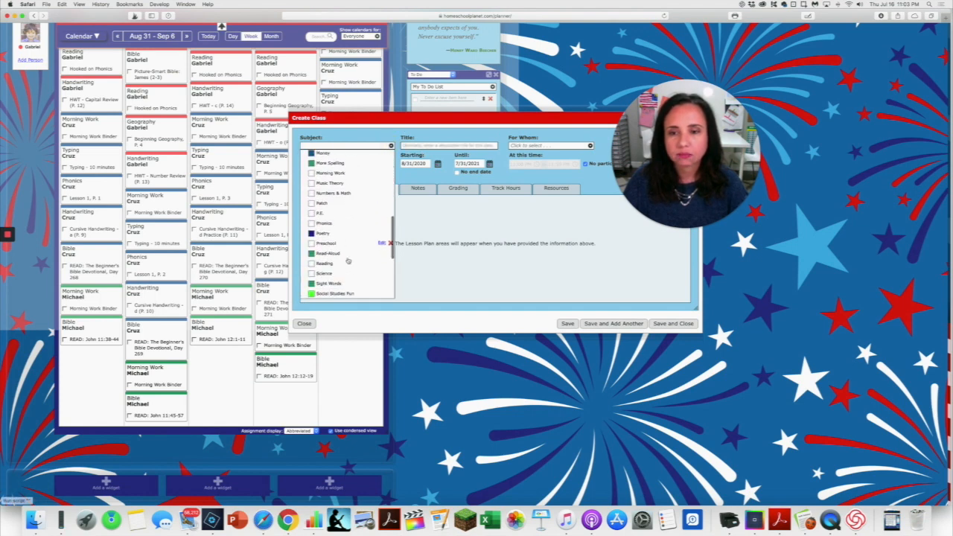
scroll(349, 261, down, 3)
click(321, 272)
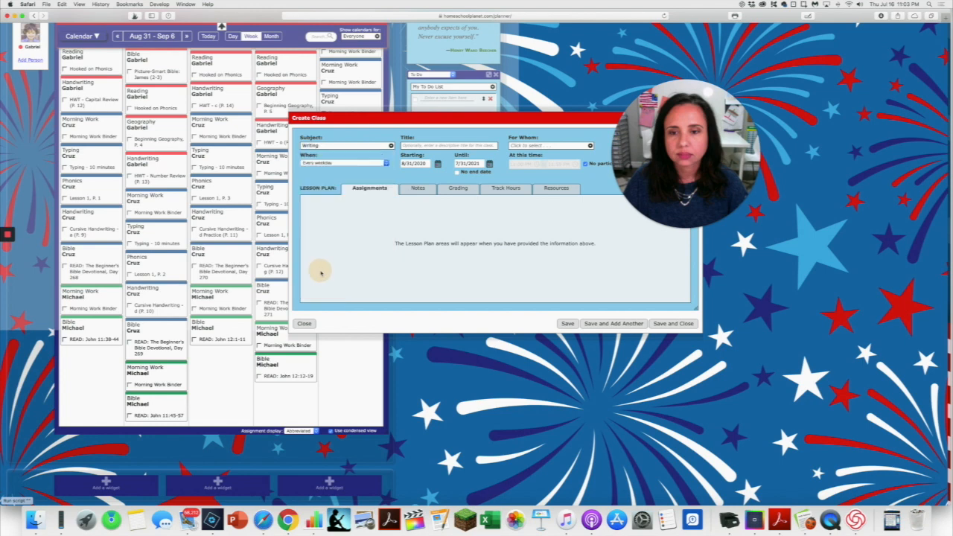
Title the new Writing class "IEW Writing", assign it to the child it is for, and save and close it.
drag(512, 119, 460, 120)
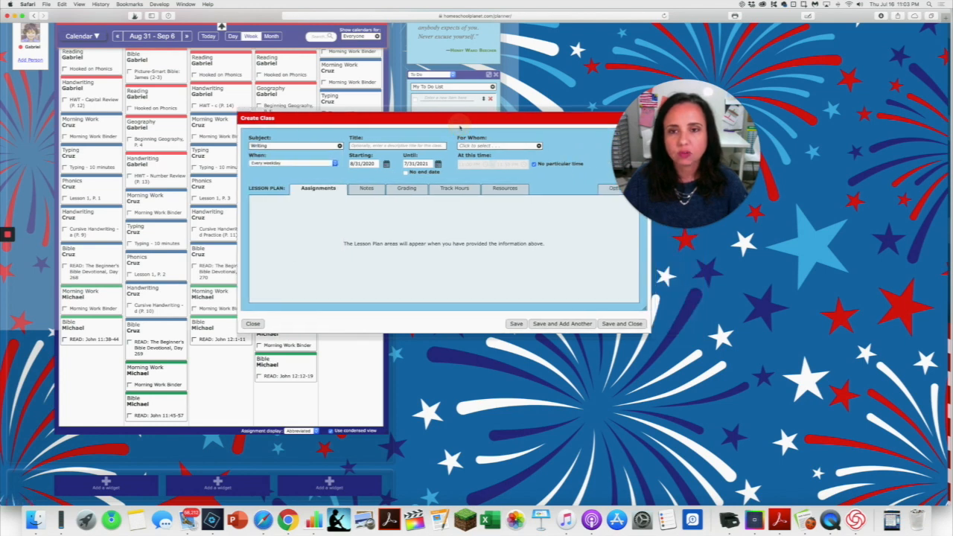
click(361, 146)
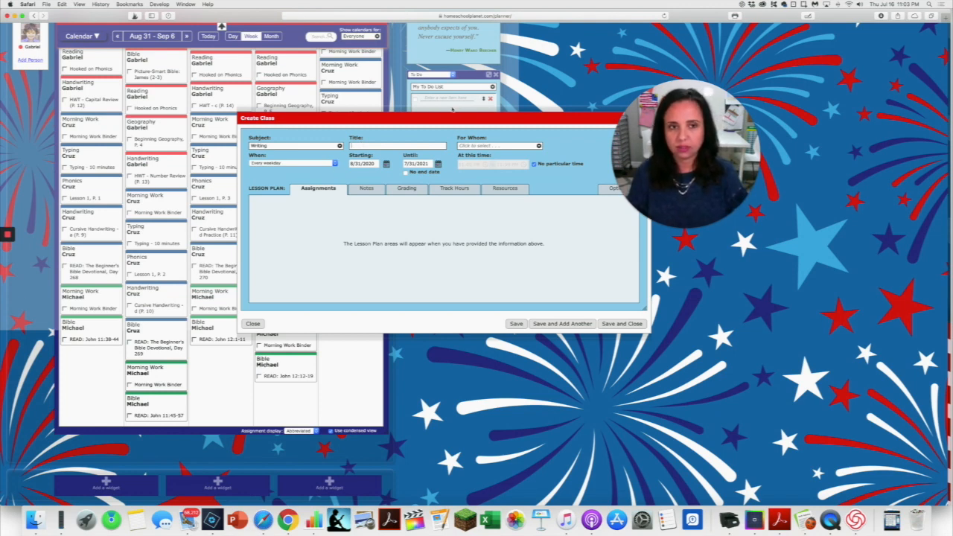
text(W)
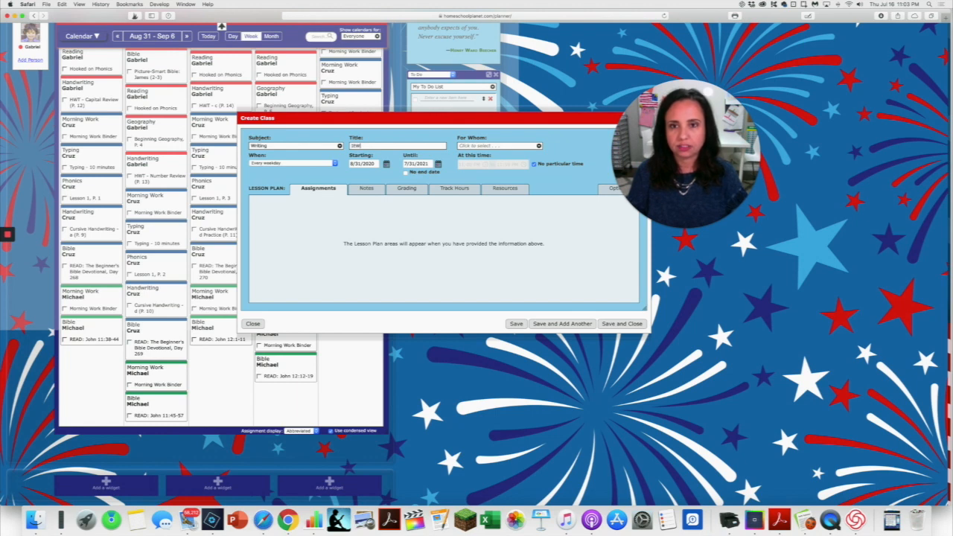
text(riting)
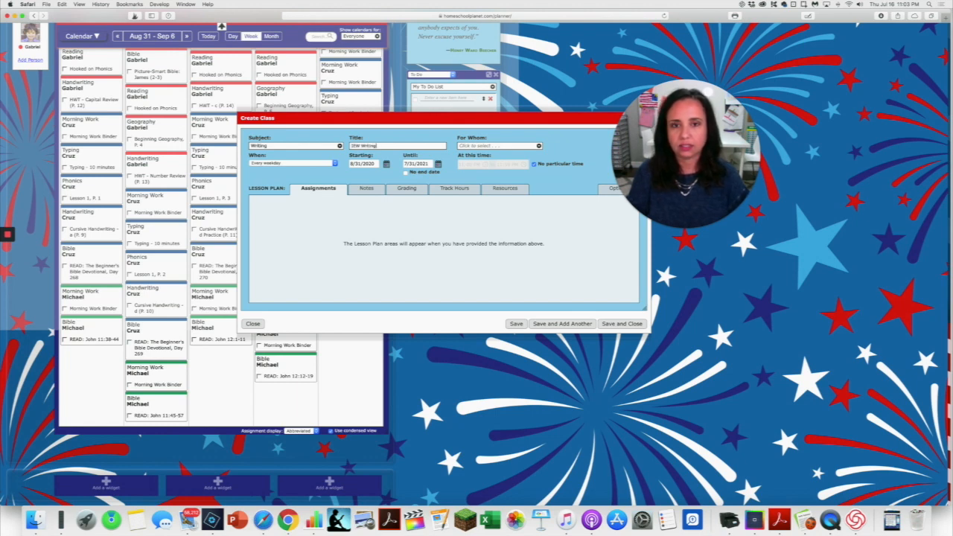
click(511, 148)
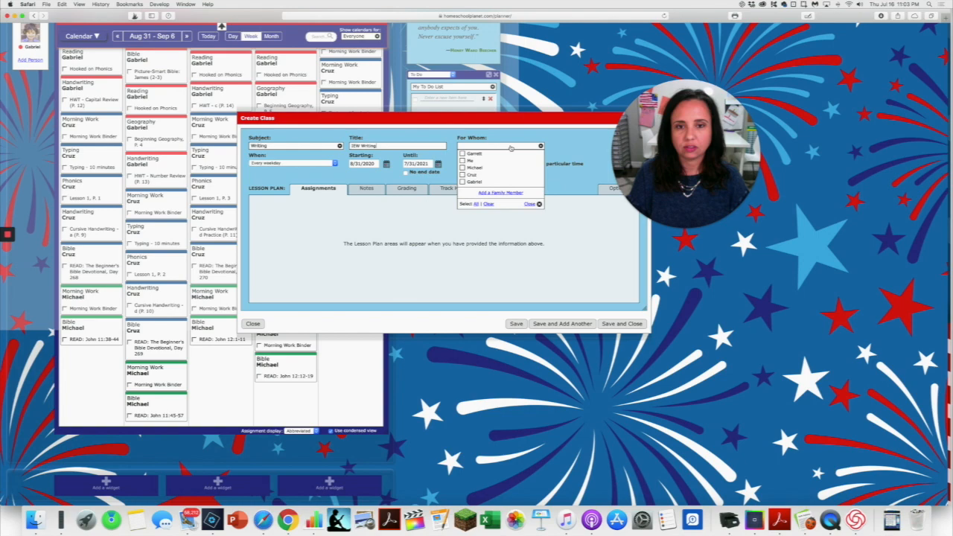
click(464, 169)
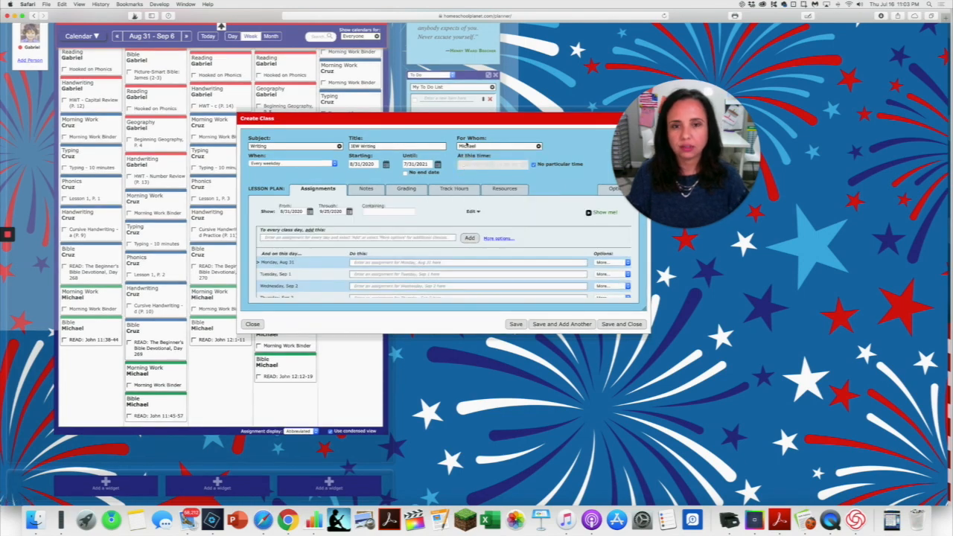
click(621, 323)
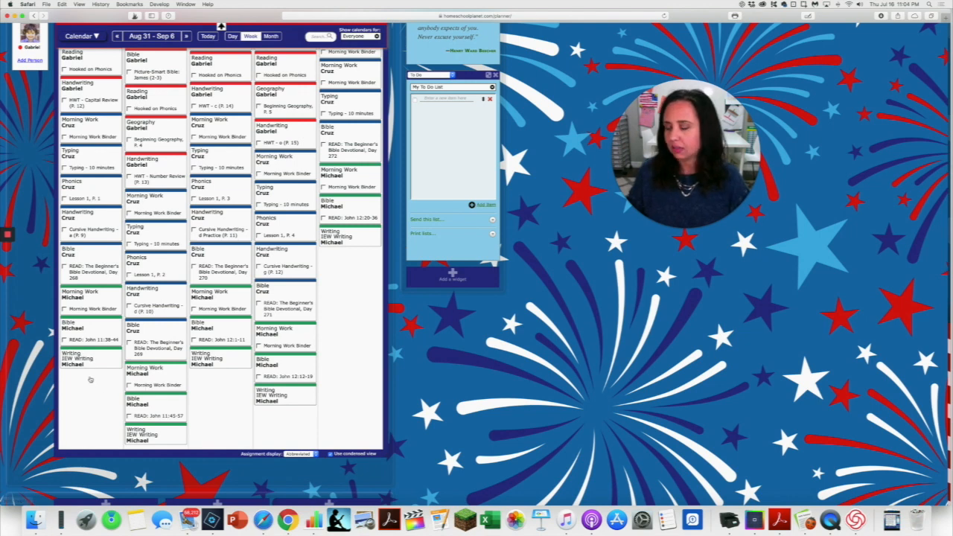
Open Monday, August 31's Writing class for editing and clear its title.
click(111, 359)
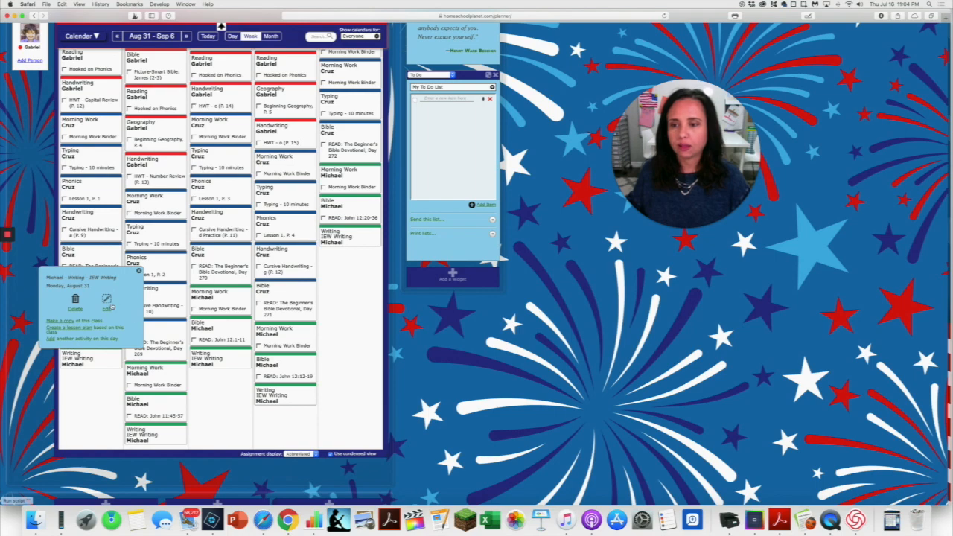
click(108, 302)
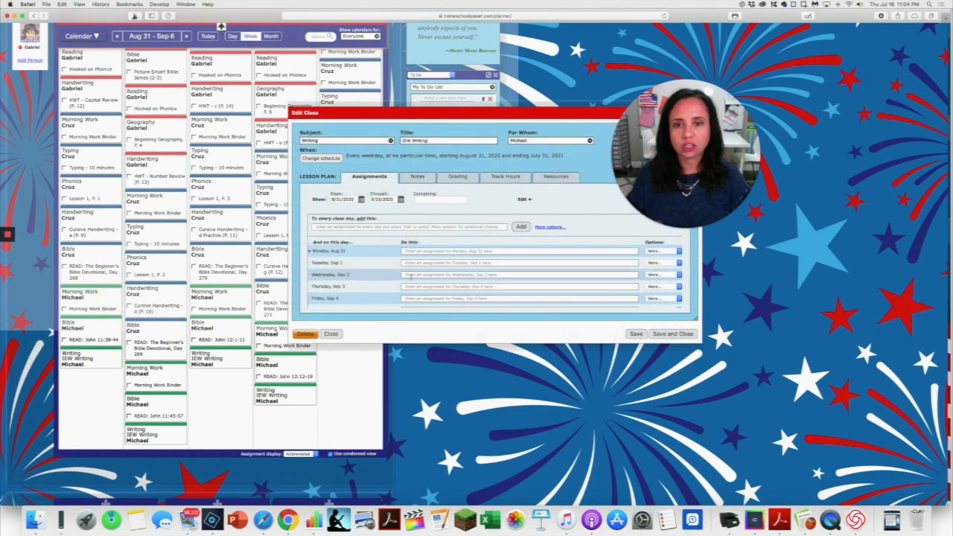
drag(428, 140, 402, 140)
key(BackSpace)
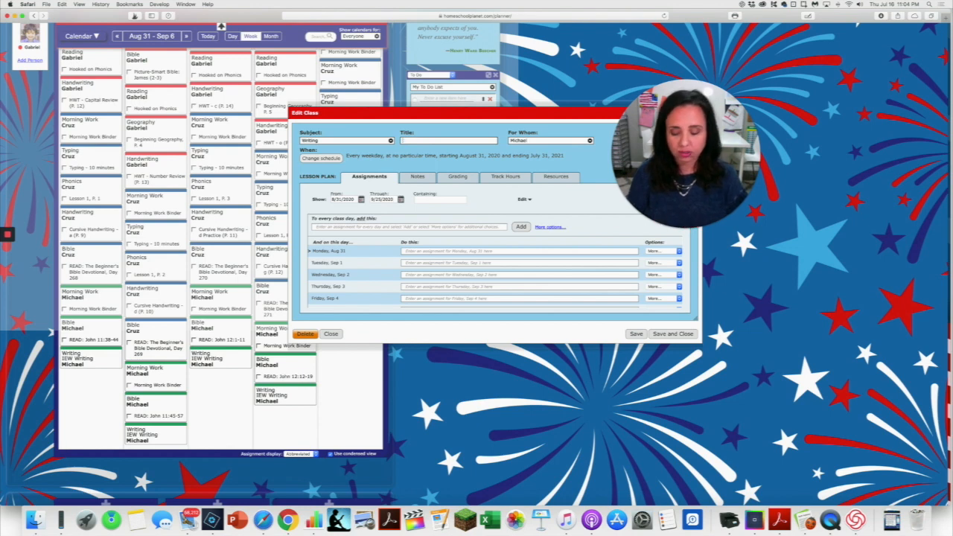
Change the Writing class schedule to selected days of the week, leaving only Monday, Tuesday, Wednesday and Thursday.
drag(492, 113, 463, 114)
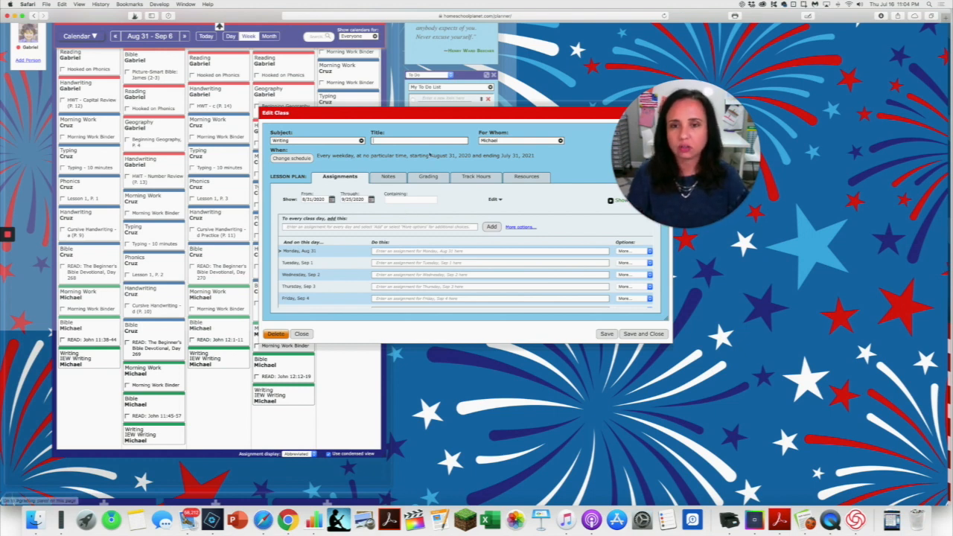
drag(396, 113, 379, 114)
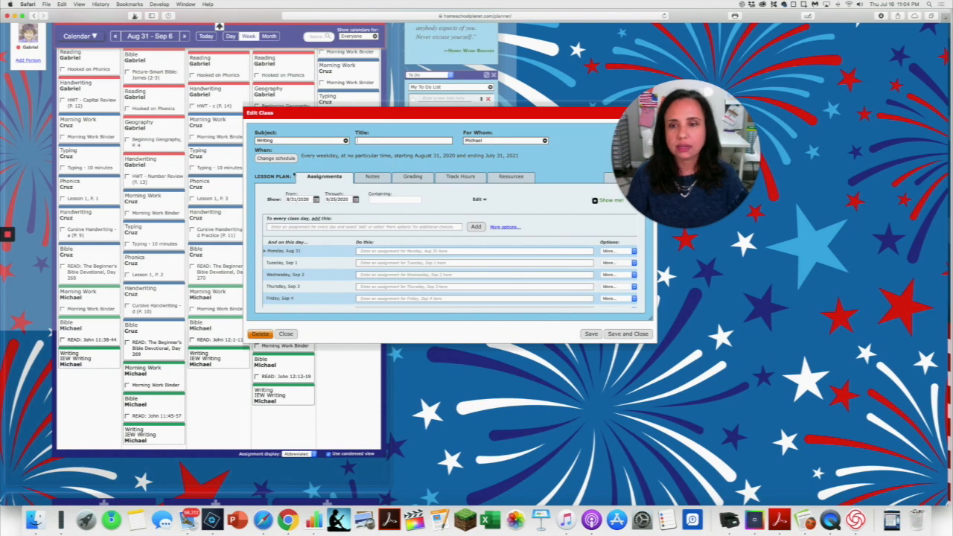
click(276, 158)
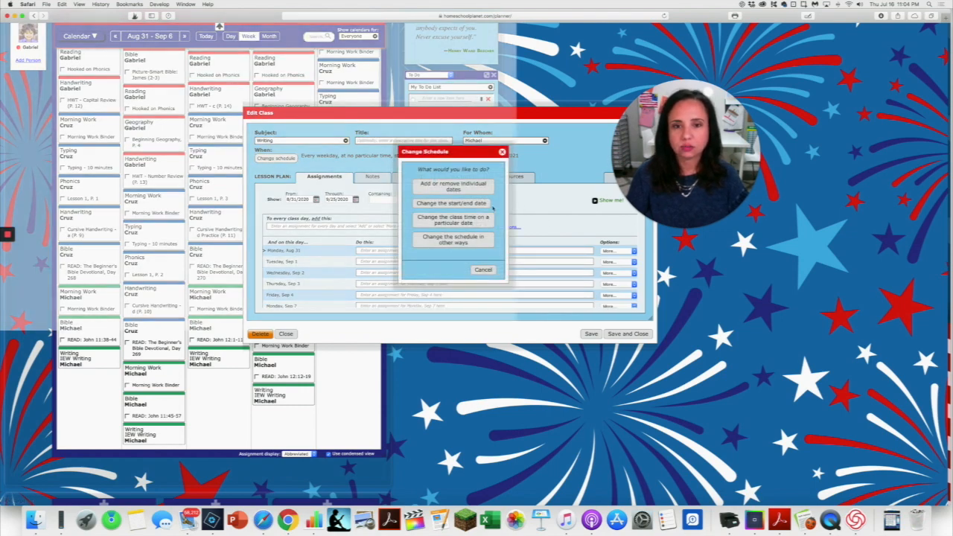
click(465, 243)
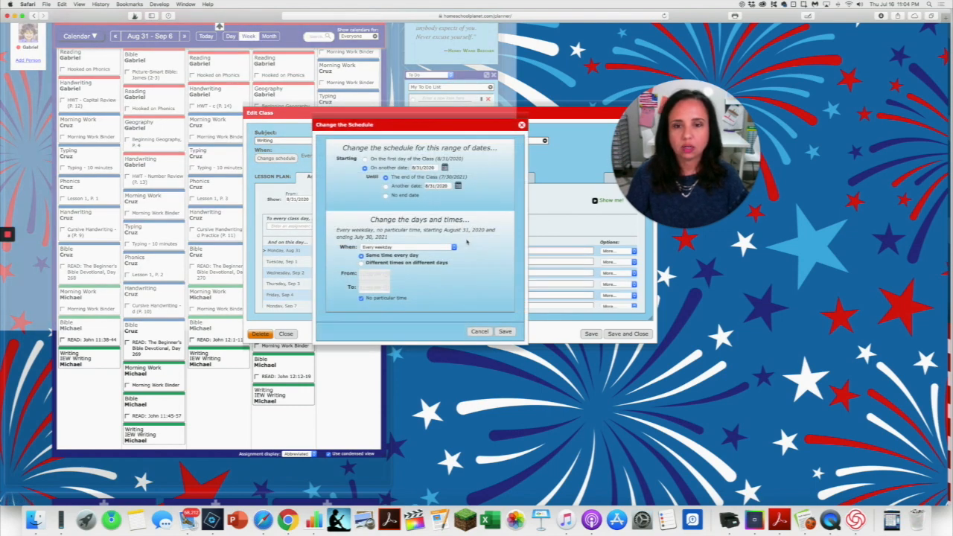
click(392, 251)
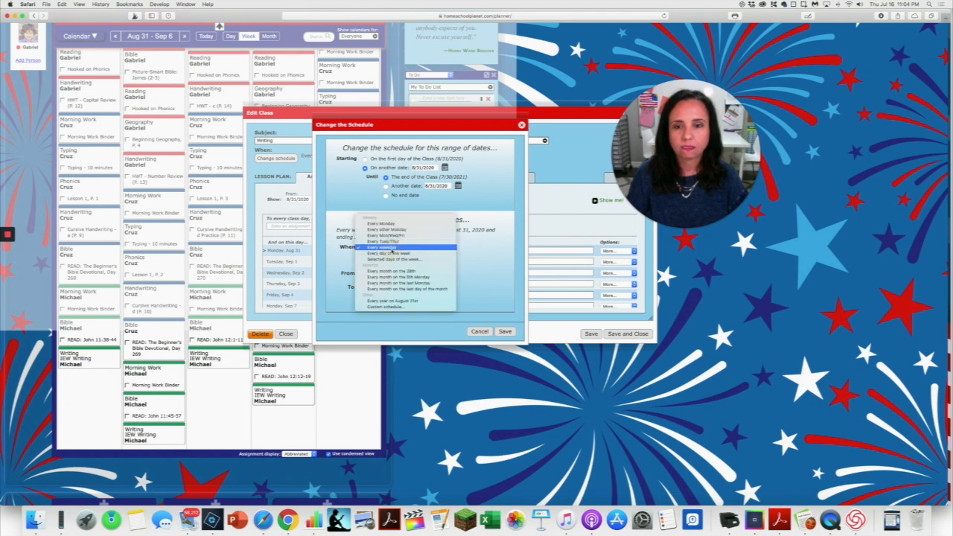
click(393, 260)
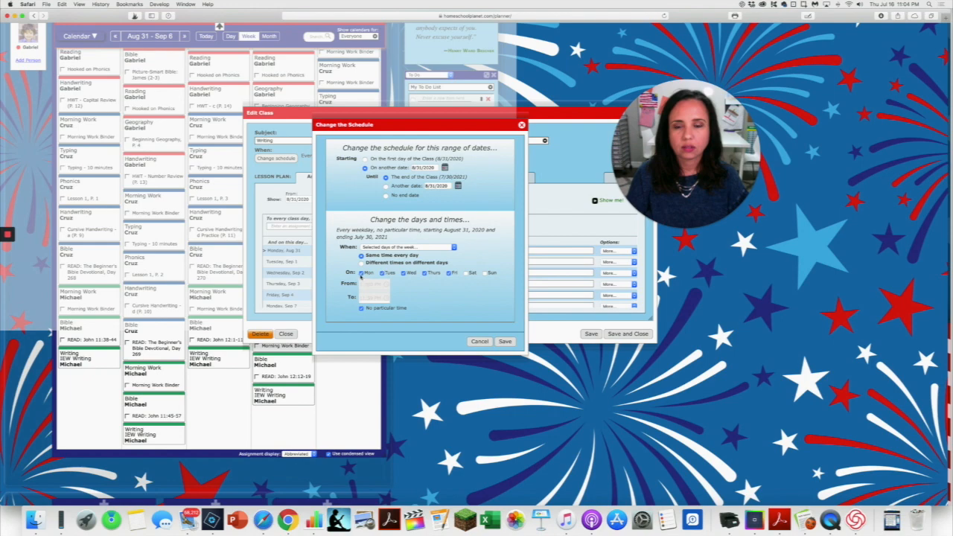
click(448, 274)
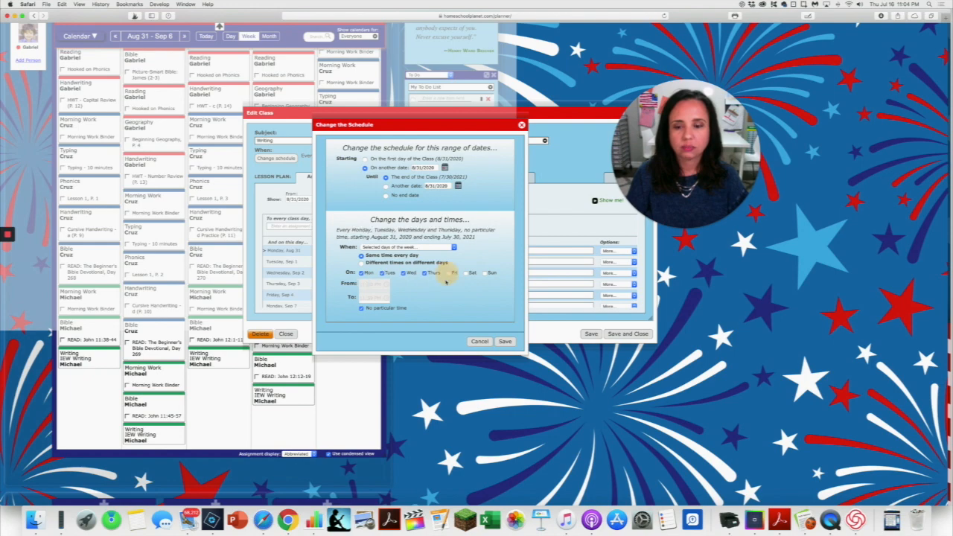
Check the class days against the Writing row in the Numbers schedule, and save the changed schedule and class in Homeschool Planet.
click(313, 519)
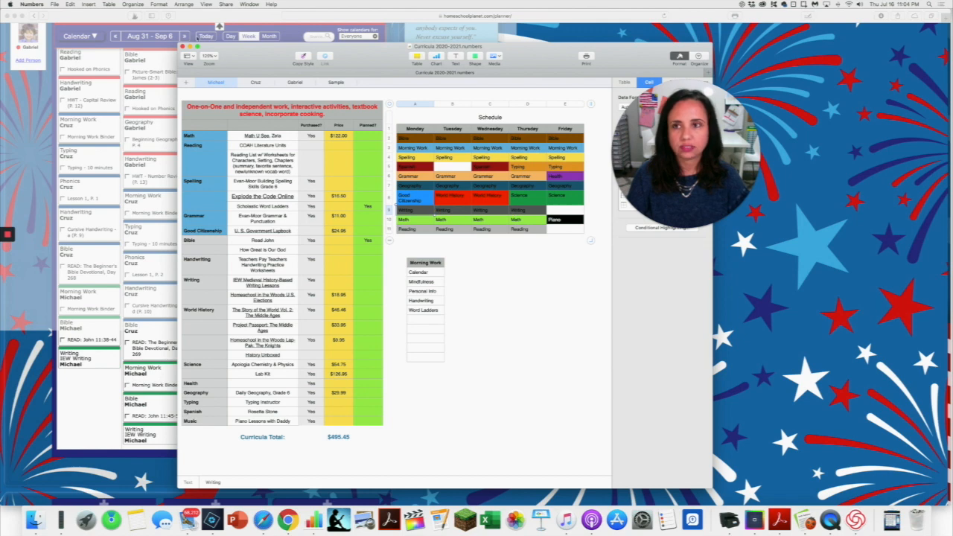
key(super+Tab)
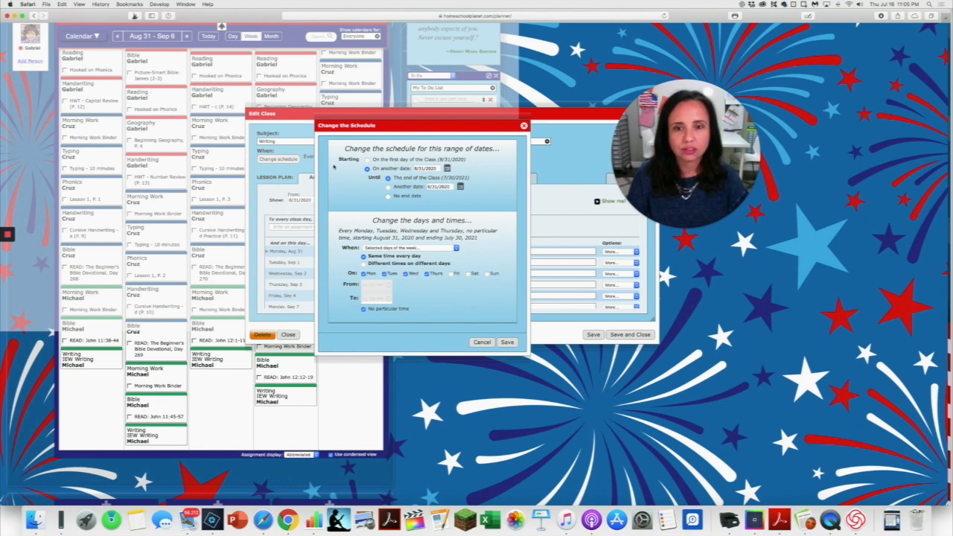
click(507, 342)
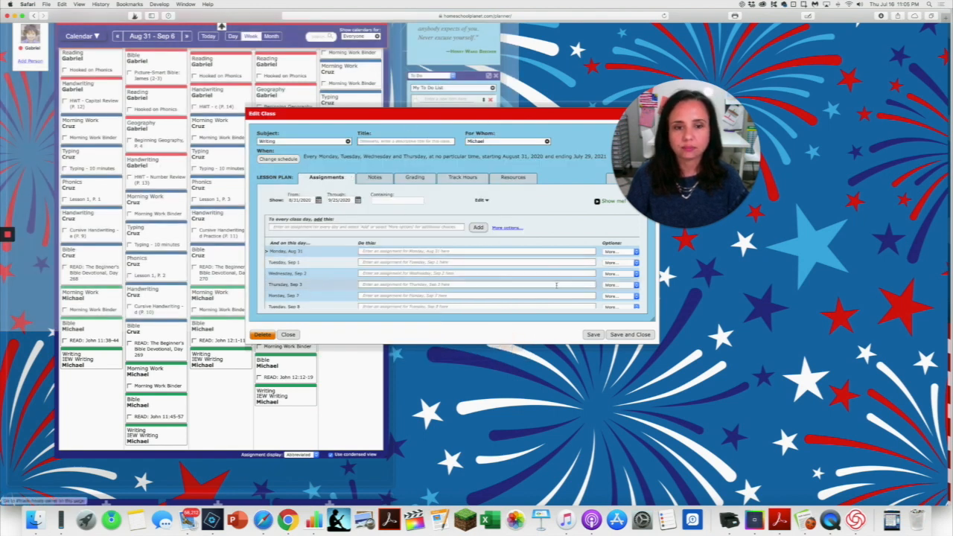
click(594, 334)
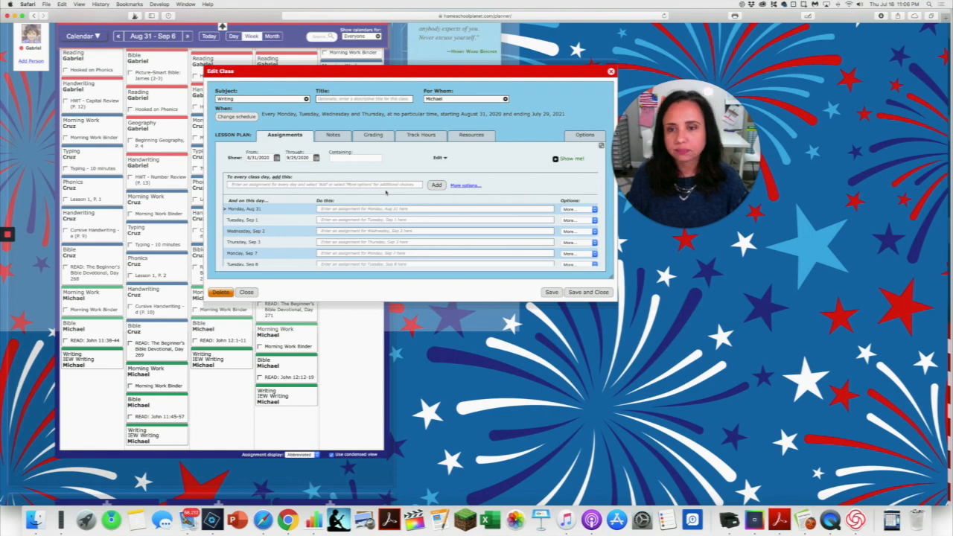
Set up generated assignments for the Writing class that follow a recurring pattern for 30 repetitions.
scroll(408, 207, up, 2)
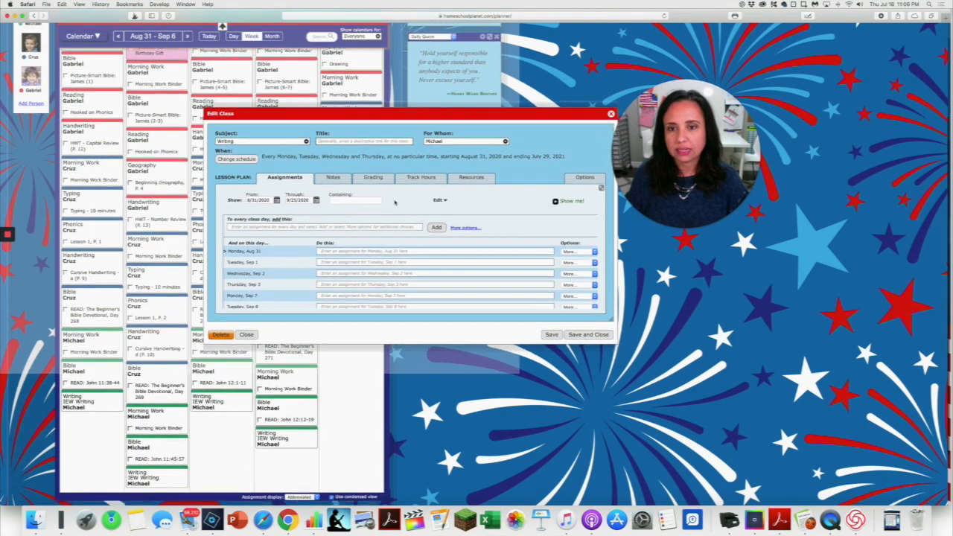
scroll(395, 202, down, 2)
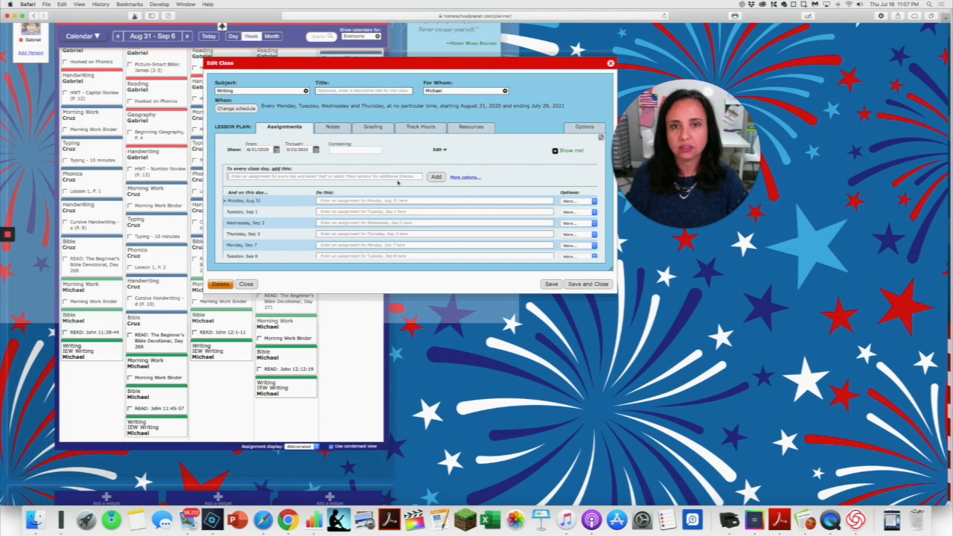
click(465, 177)
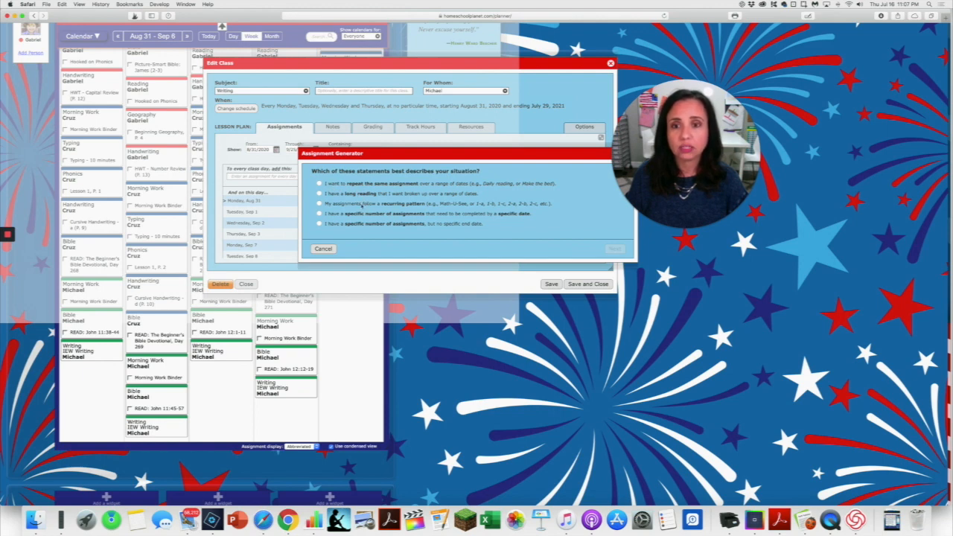
click(319, 204)
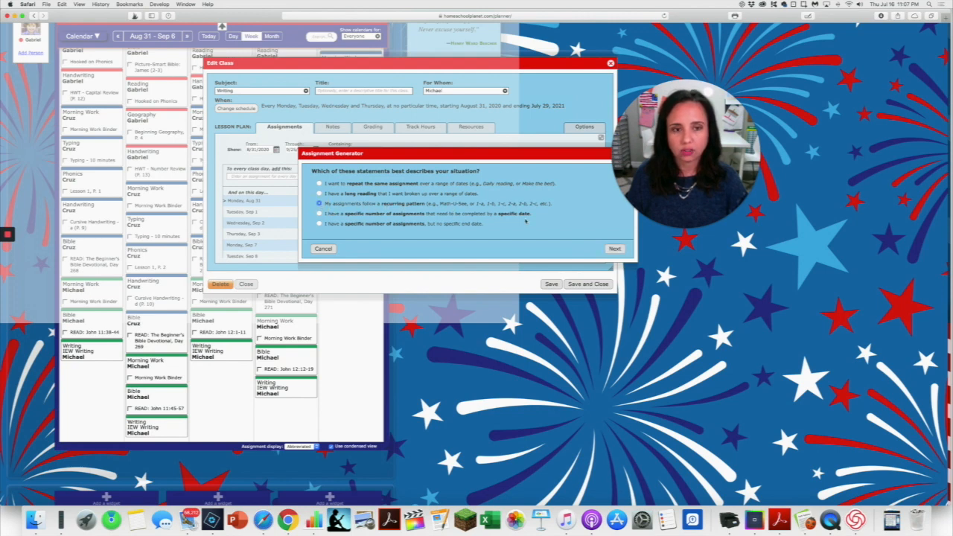
click(614, 249)
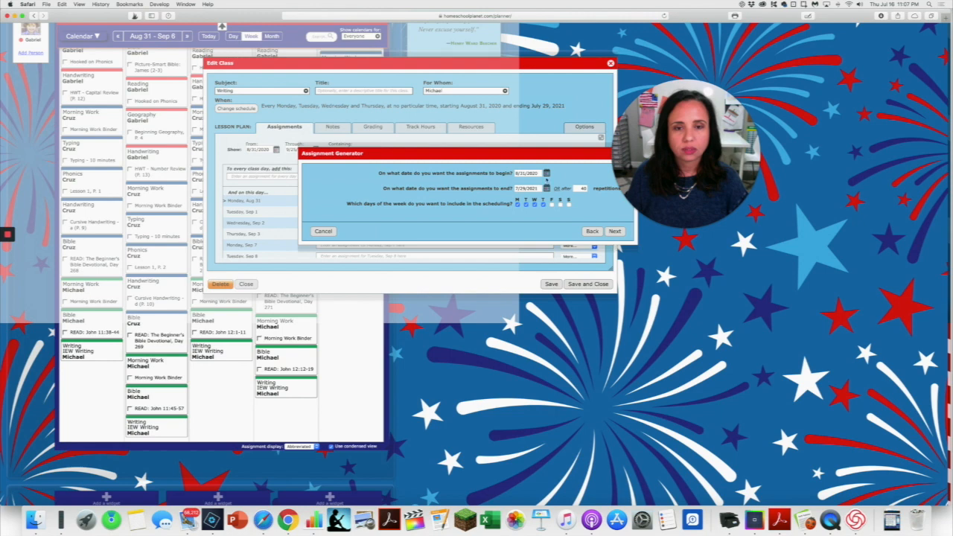
drag(523, 155, 485, 153)
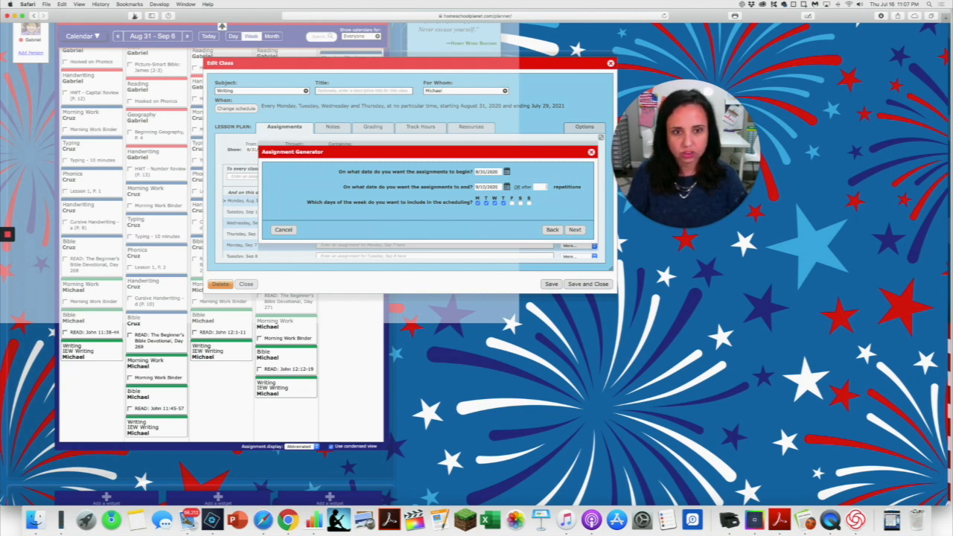
text(20)
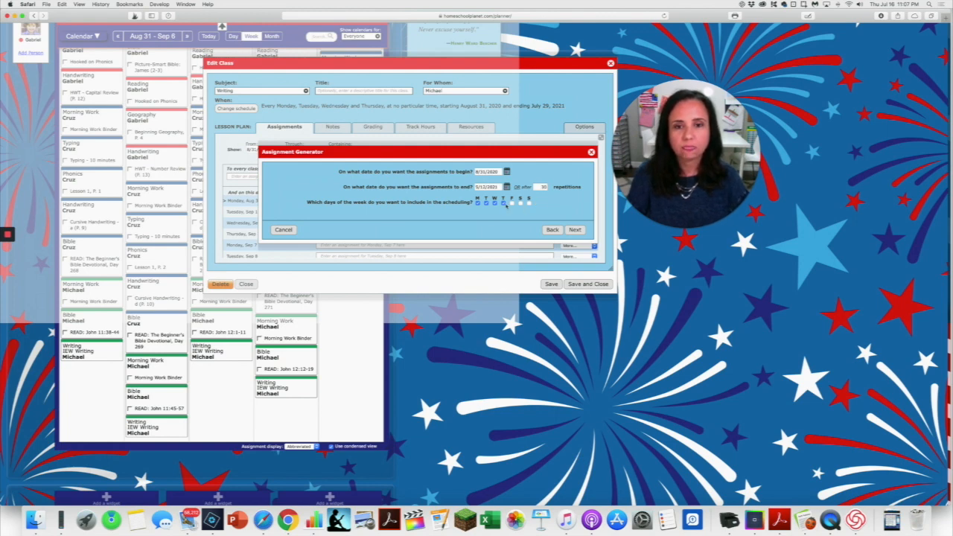
click(575, 229)
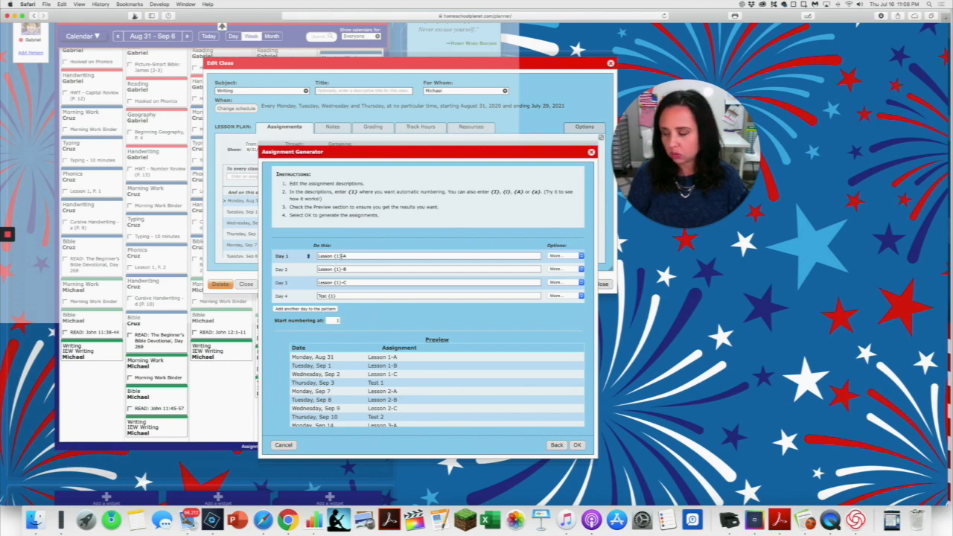
Change the Day 1 assignment description to "Lesson {1}, Day 1".
drag(346, 256, 342, 257)
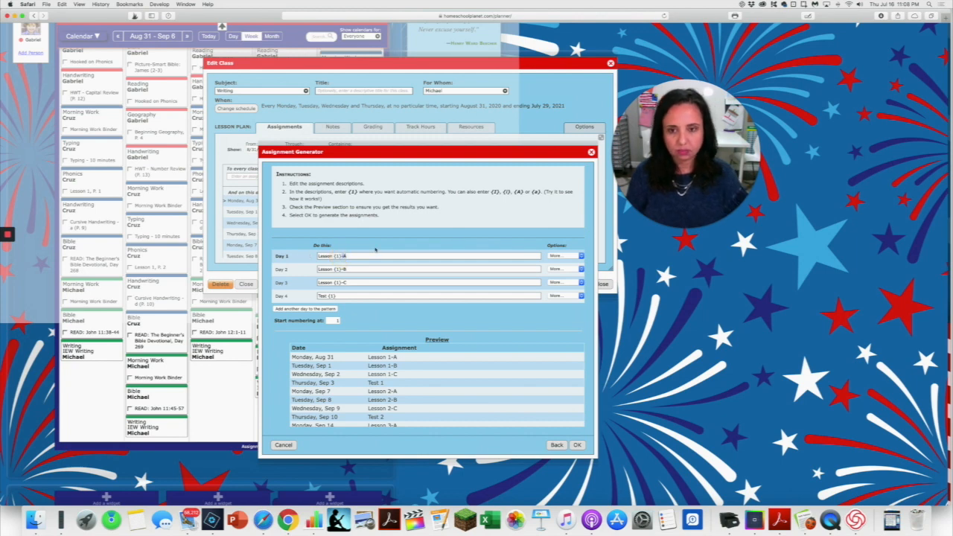
text(, Day 1)
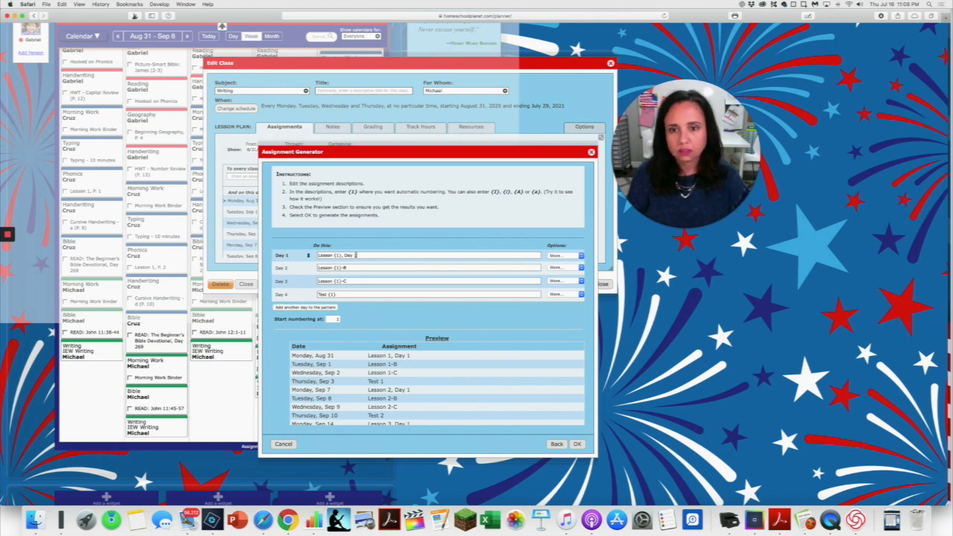
Copy the "Lesson {1}, Day 1" wording into the Day 2, Day 3 and Day 4 assignment descriptions.
drag(356, 254, 341, 256)
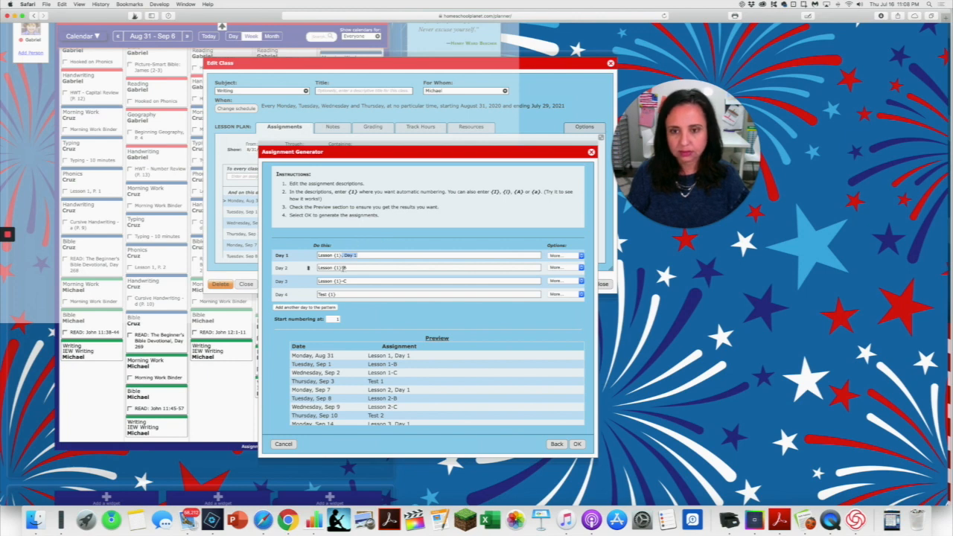
drag(342, 268, 359, 280)
text(, Day 1)
text(, Day 1)
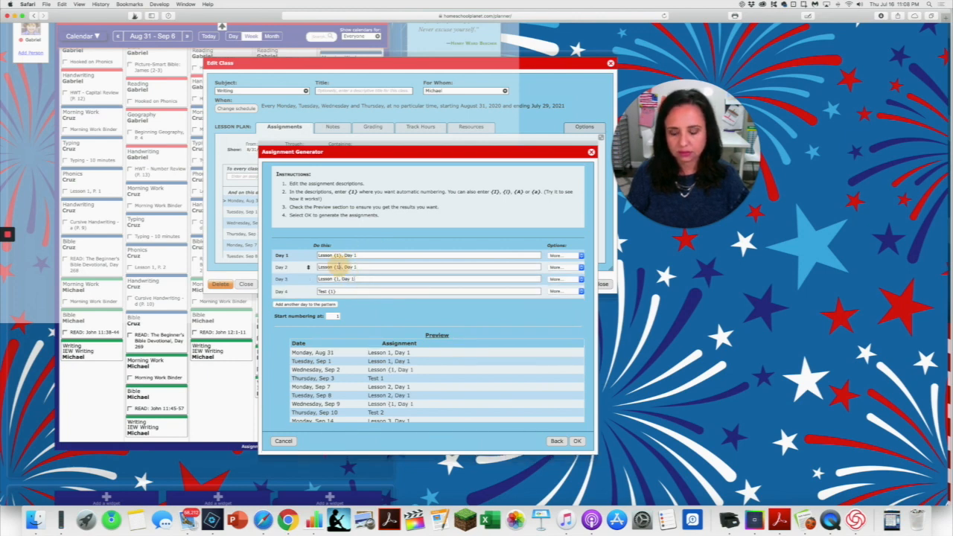
triple_click(340, 267)
key(super+c)
triple_click(332, 279)
key(super+v)
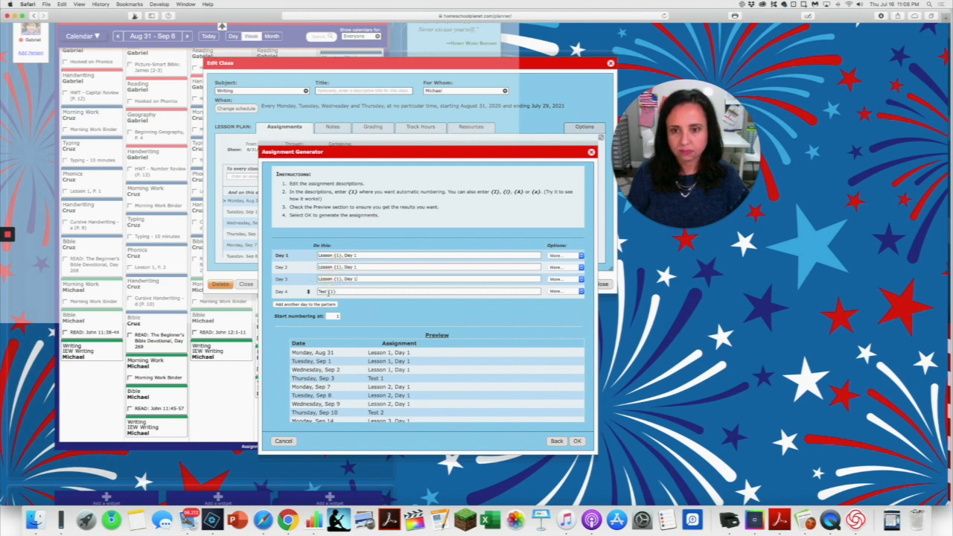
triple_click(324, 290)
key(super+v)
Change the Day 2, Day 3 and Day 4 assignment descriptions to "Lesson {1}, Day 2", "Lesson {1}, Day 3" and "Lesson {1}, Day 4".
click(360, 266)
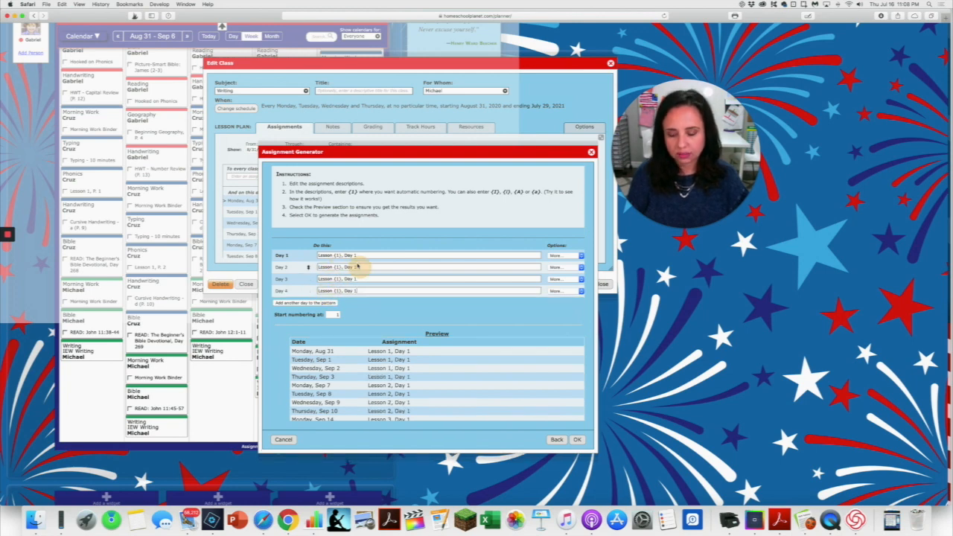
key(BackSpace)
text(2)
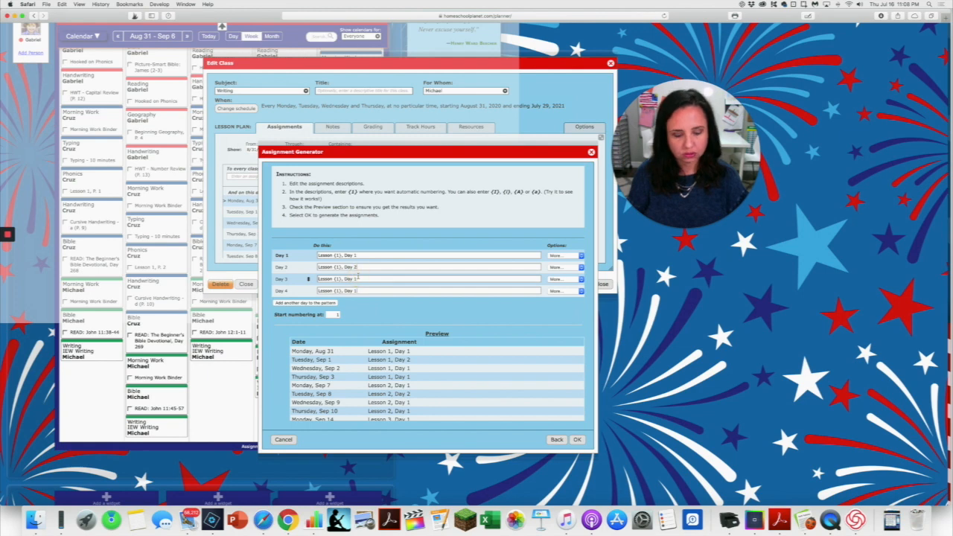
scroll(358, 275, right, 1)
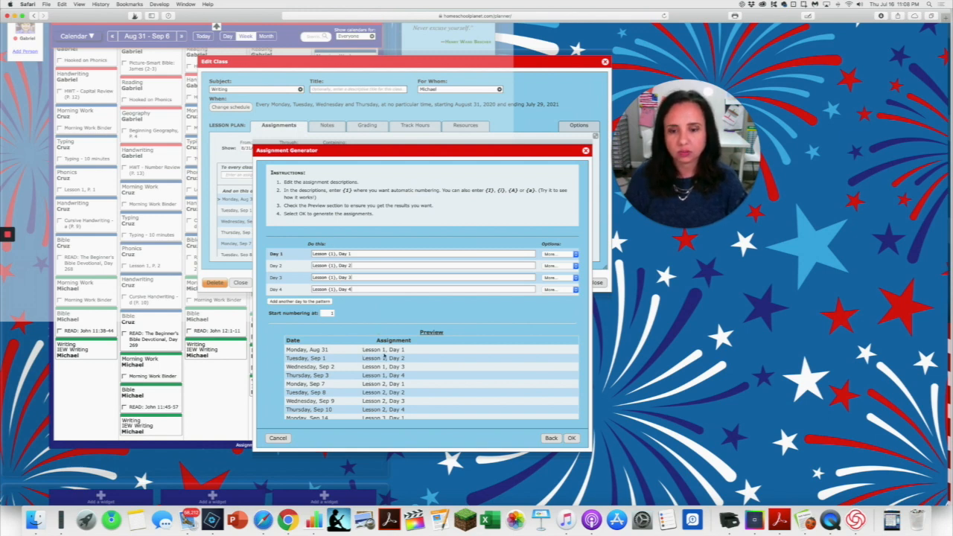
Check the assignment preview through to its last date and generate the Writing class assignments.
scroll(398, 367, down, 3)
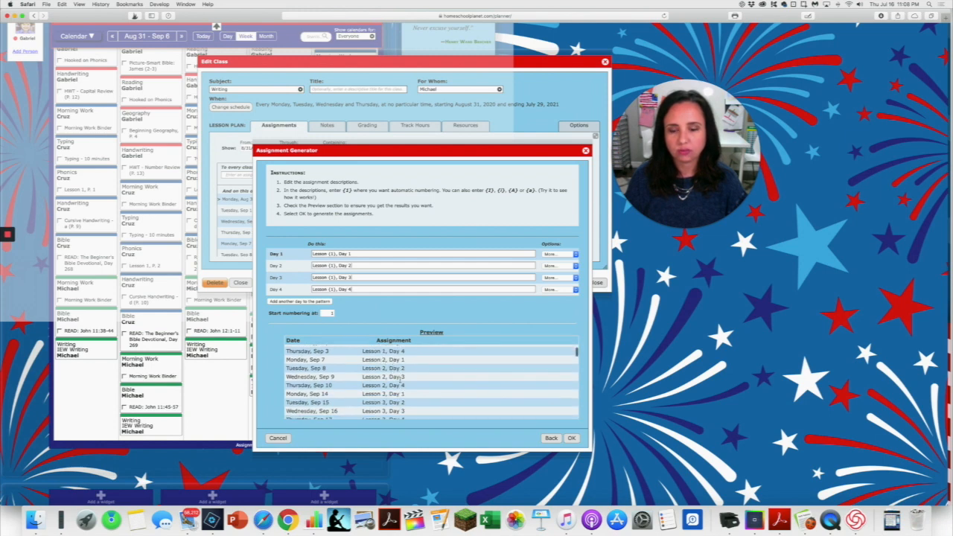
scroll(400, 377, down, 20)
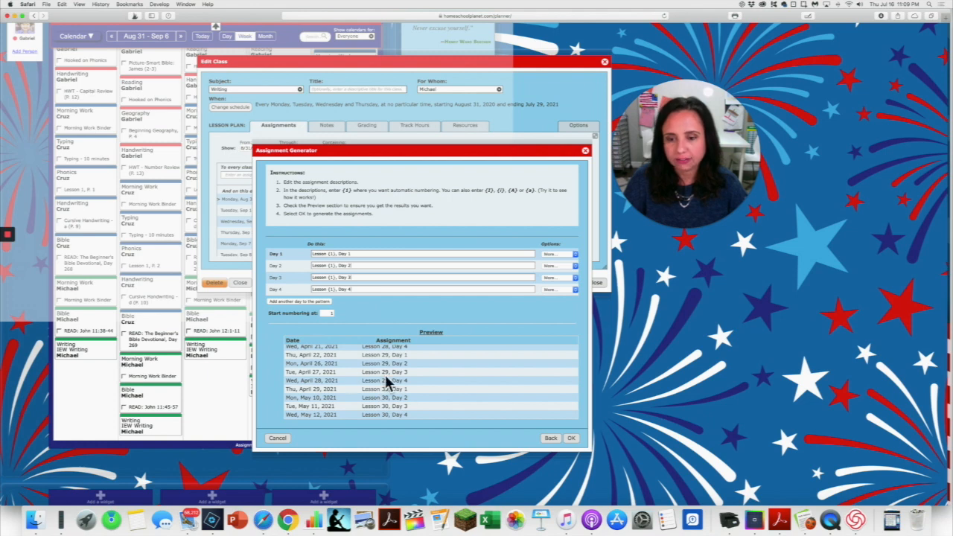
click(571, 438)
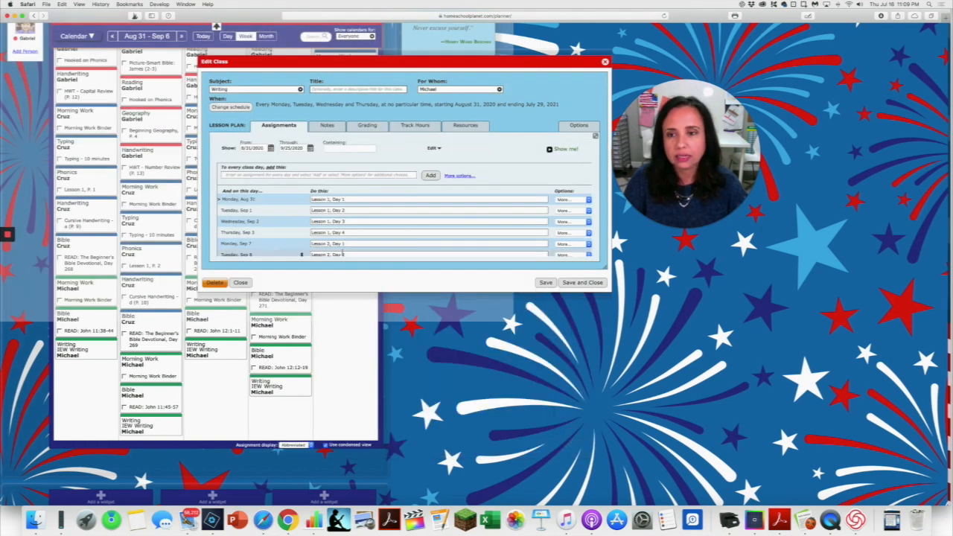
Extend the shown range of Writing assignments through the last date of class.
scroll(336, 242, down, 1)
scroll(337, 242, down, 6)
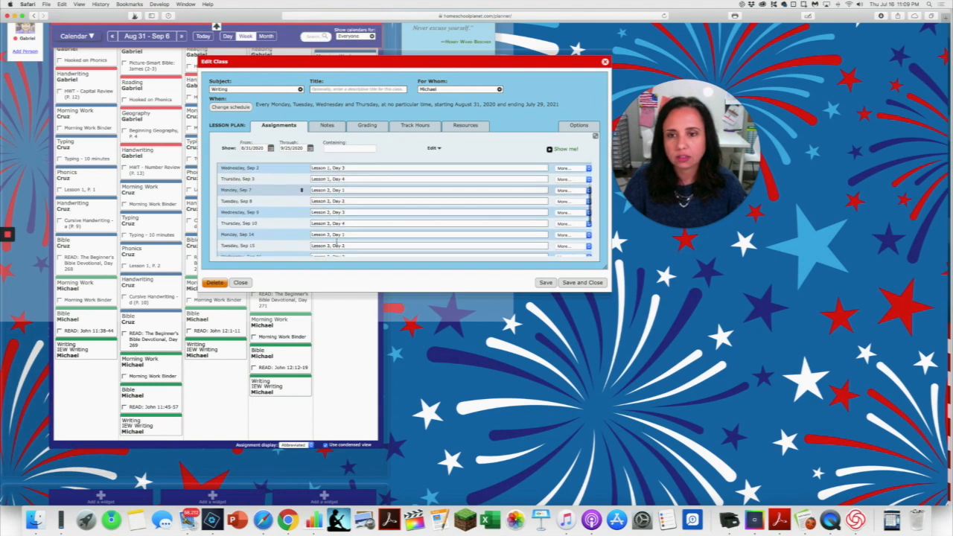
scroll(337, 244, up, 1)
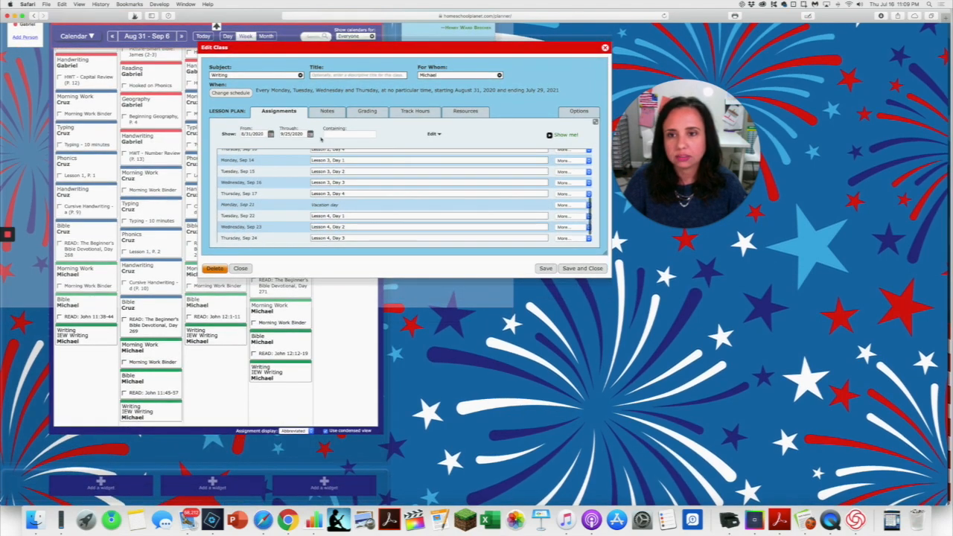
click(310, 134)
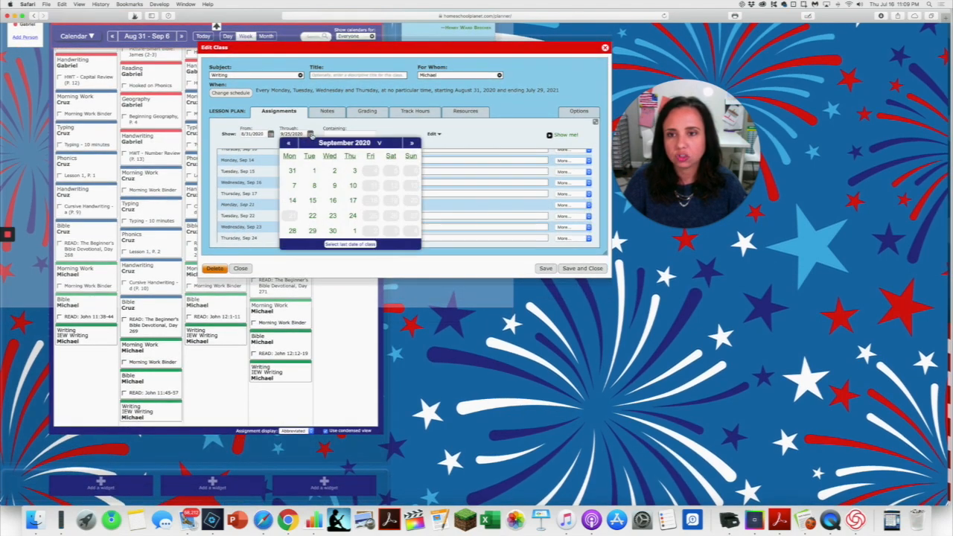
click(350, 244)
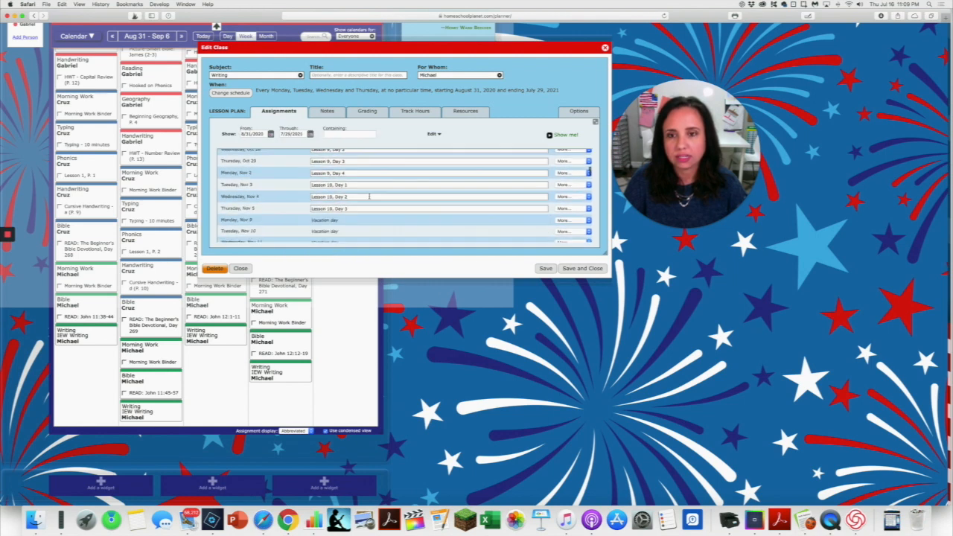
Review the assignments around the late November vacation days and remove Monday, Nov 23 from the Writing schedule.
scroll(369, 196, down, 20)
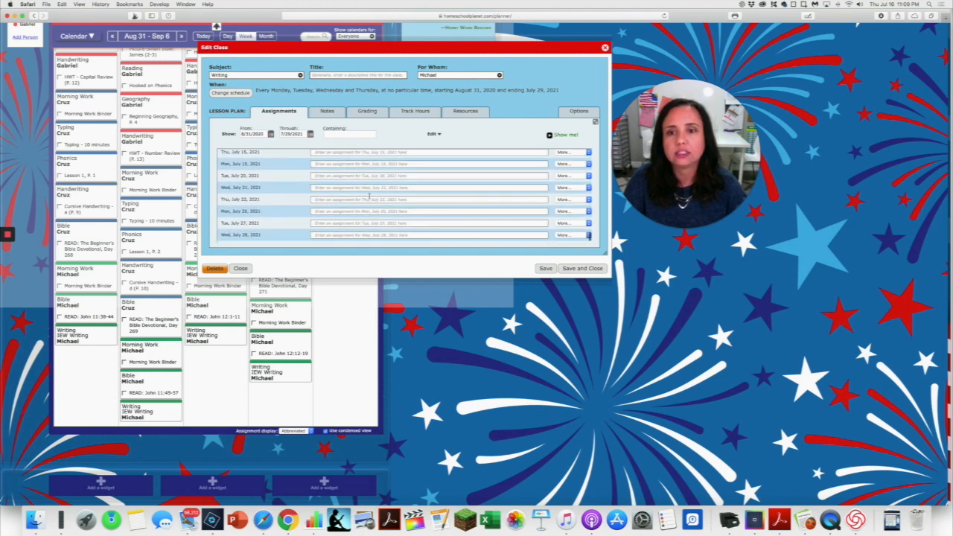
scroll(369, 196, up, 10)
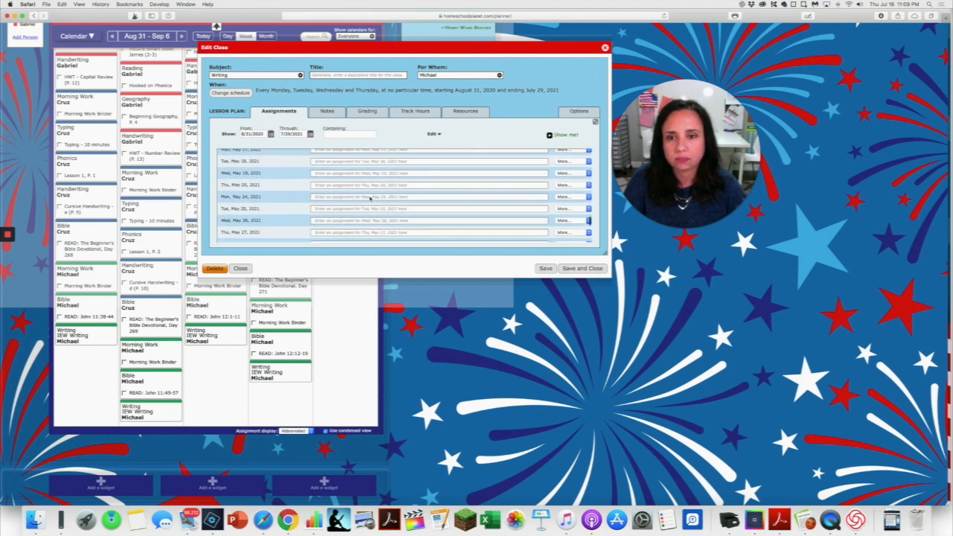
scroll(370, 198, up, 20)
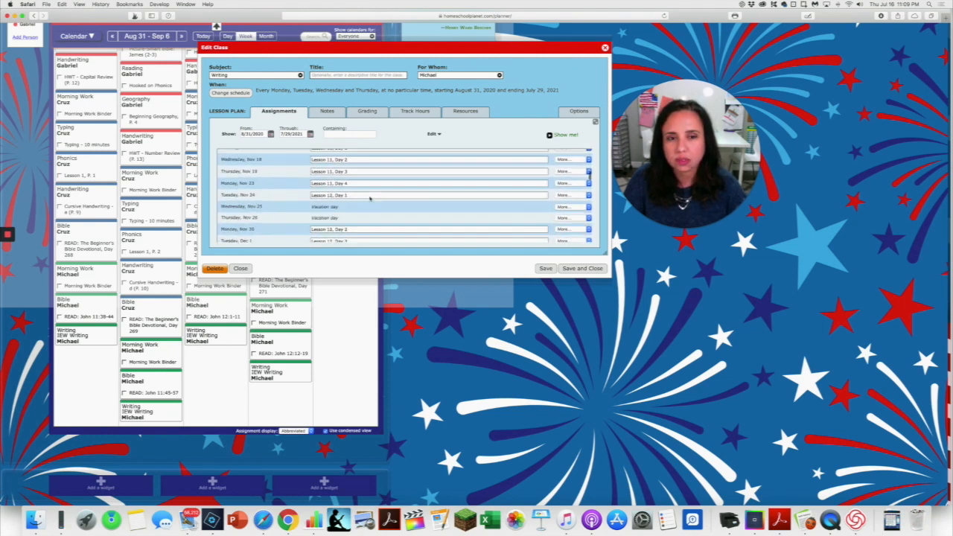
scroll(369, 196, down, 2)
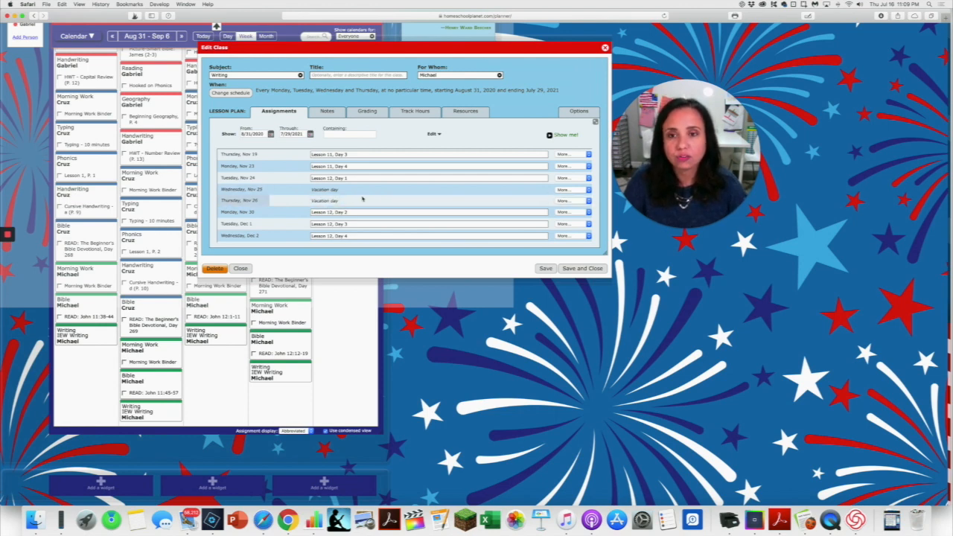
scroll(363, 198, up, 1)
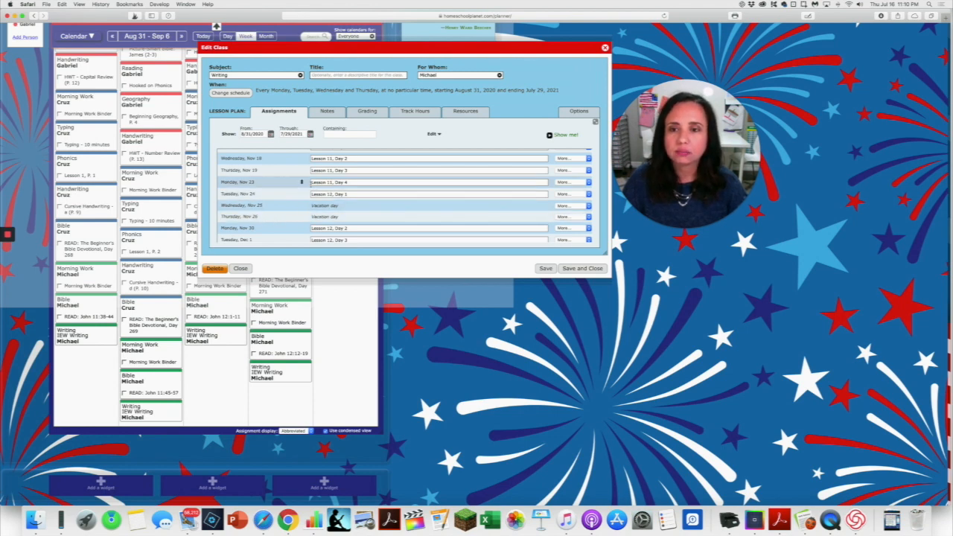
click(332, 193)
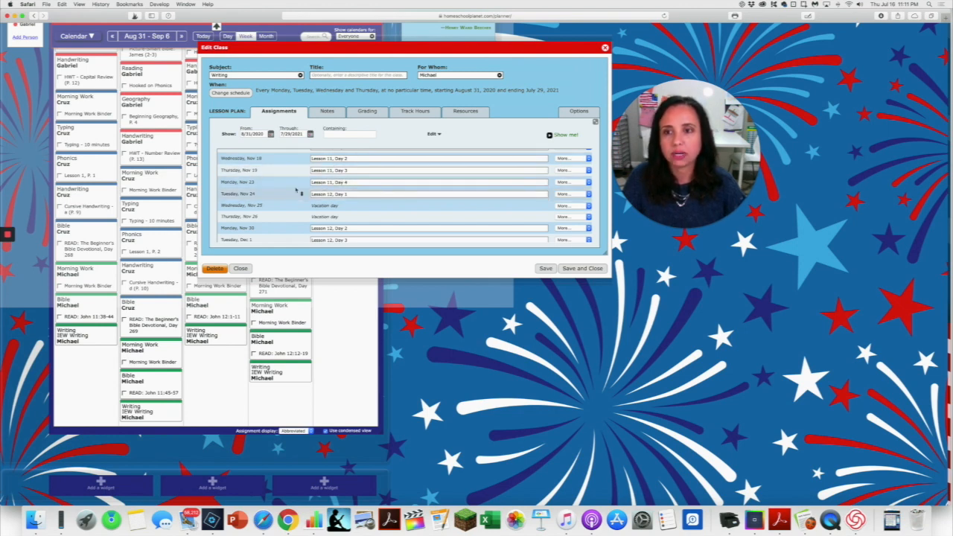
click(563, 182)
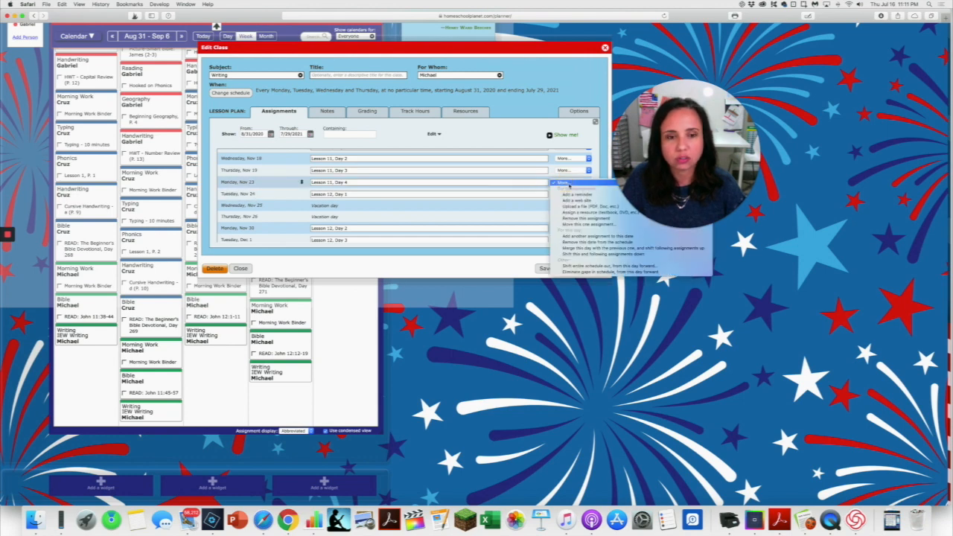
click(560, 182)
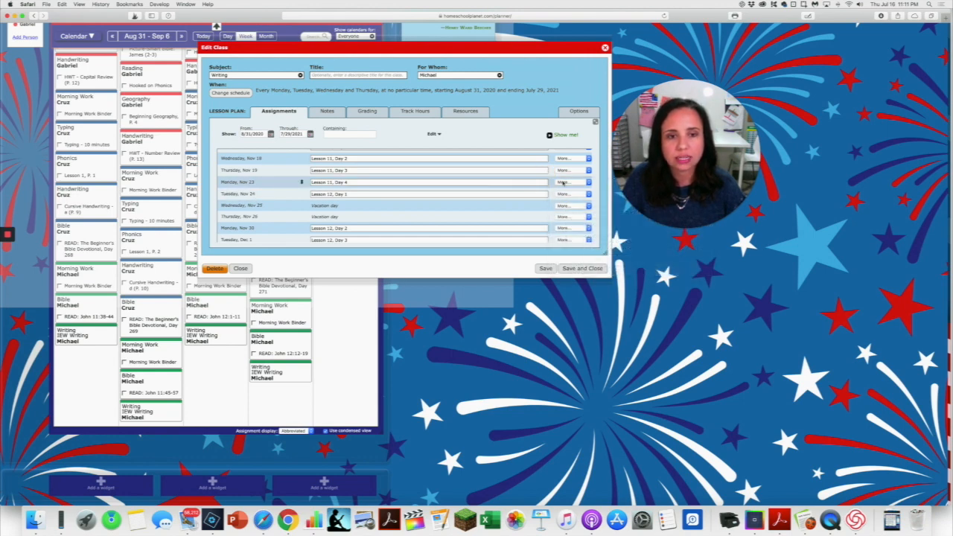
click(559, 181)
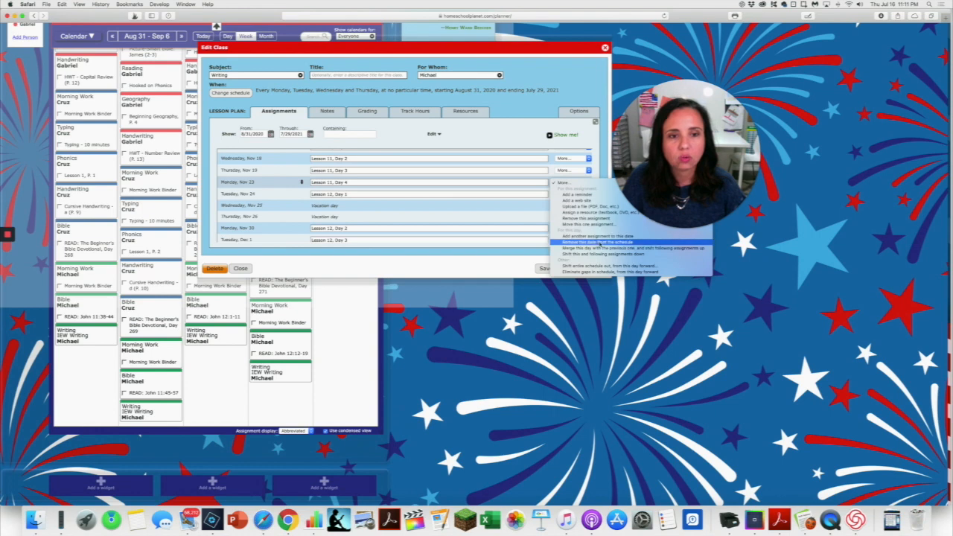
click(598, 242)
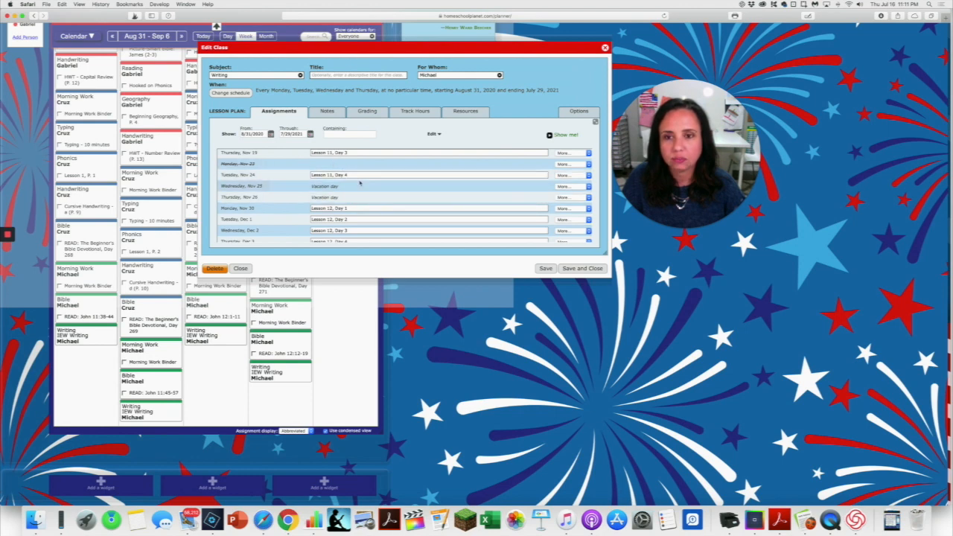
Remove the individual date Tuesday, November 24, 2020 from the Writing class schedule.
click(230, 92)
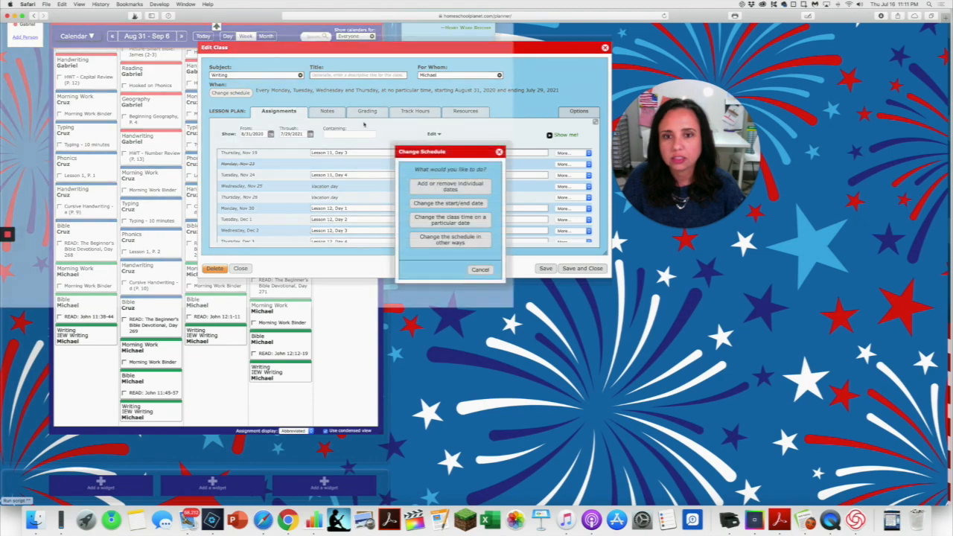
click(437, 186)
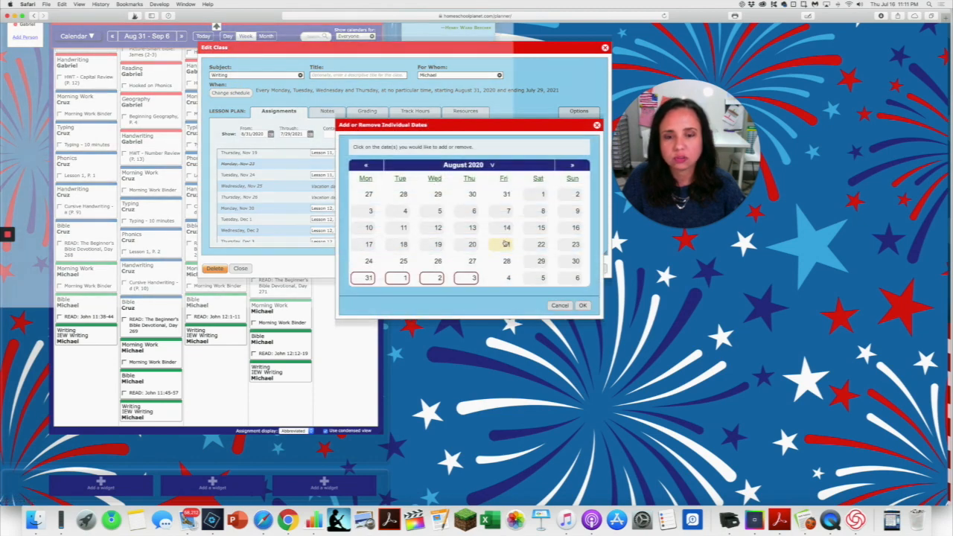
click(572, 165)
click(572, 166)
click(573, 165)
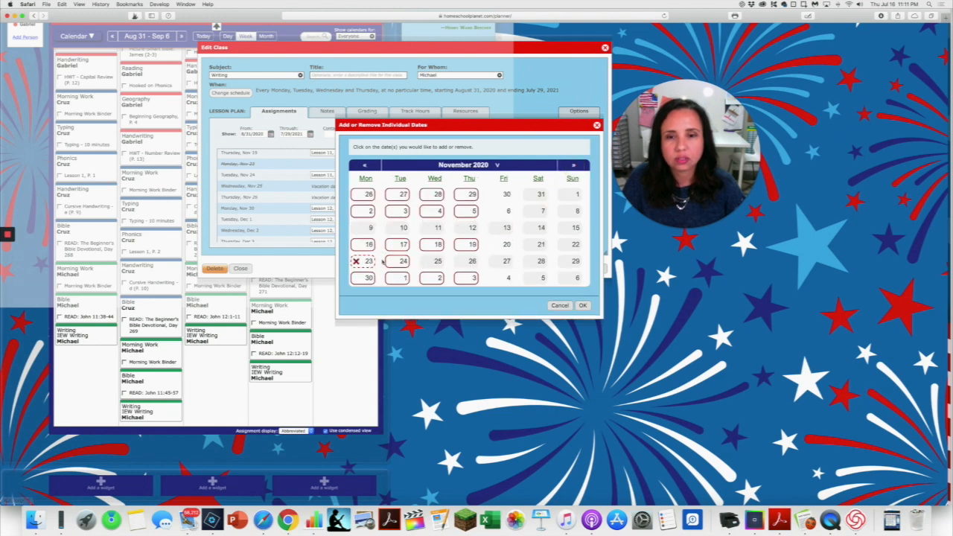
click(399, 262)
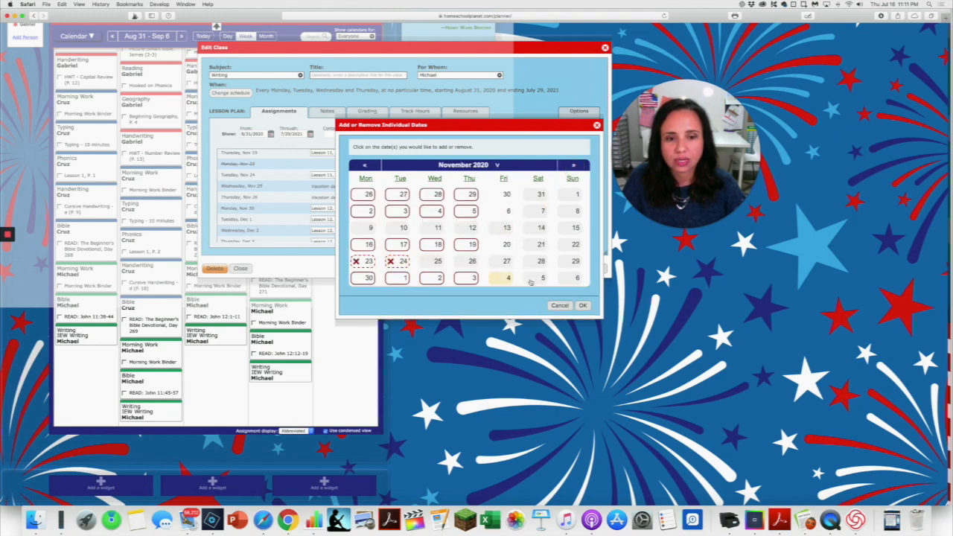
click(582, 305)
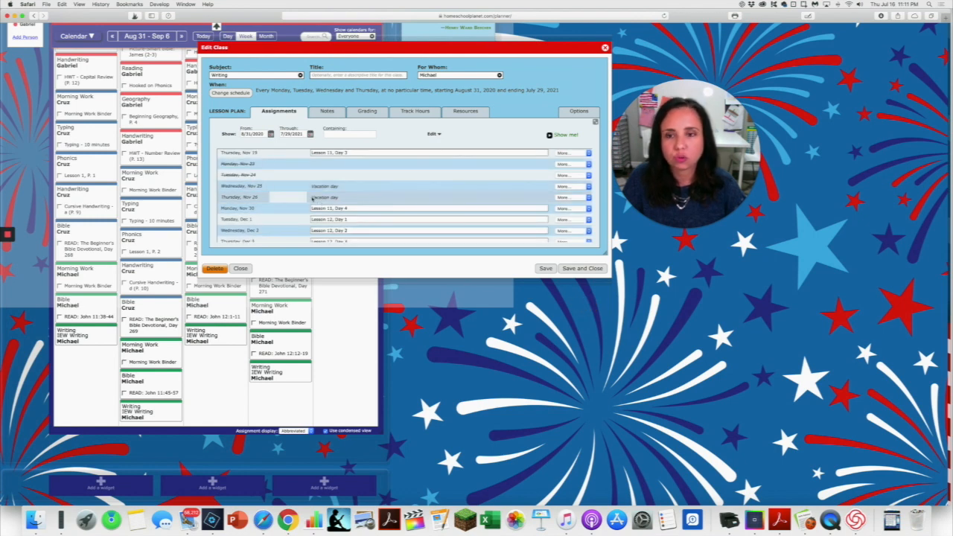
Examine how the Writing assignments fall around the removed November dates and back through October to mid-September.
scroll(344, 196, up, 1)
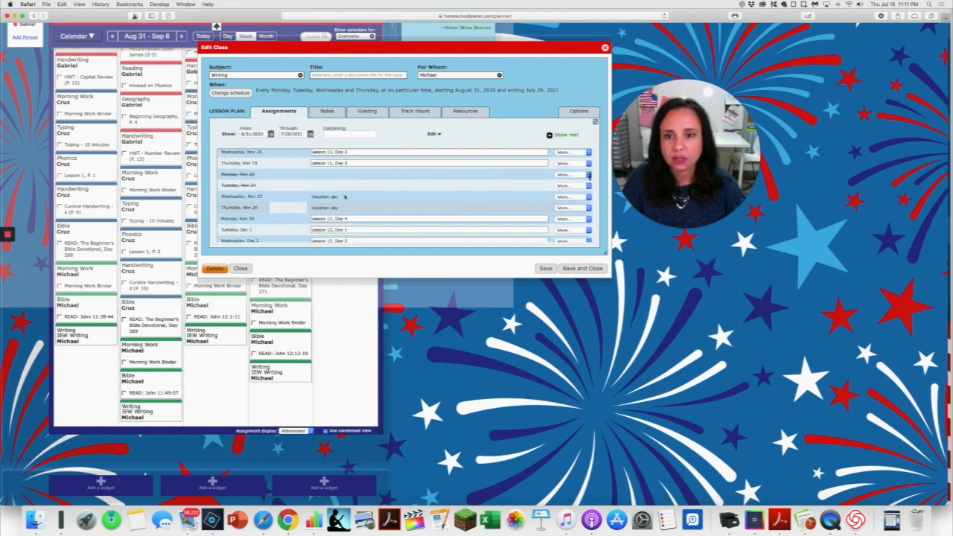
scroll(344, 197, down, 2)
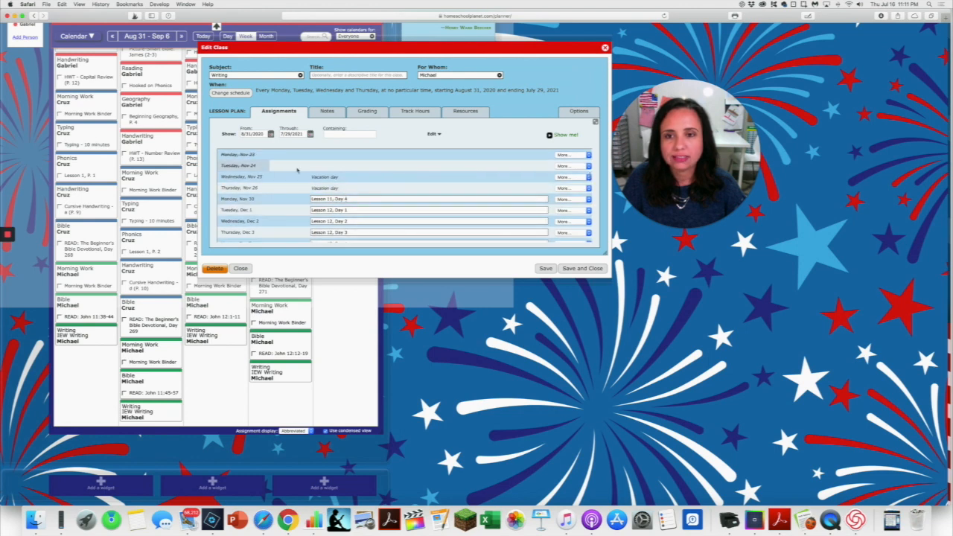
scroll(335, 201, up, 1)
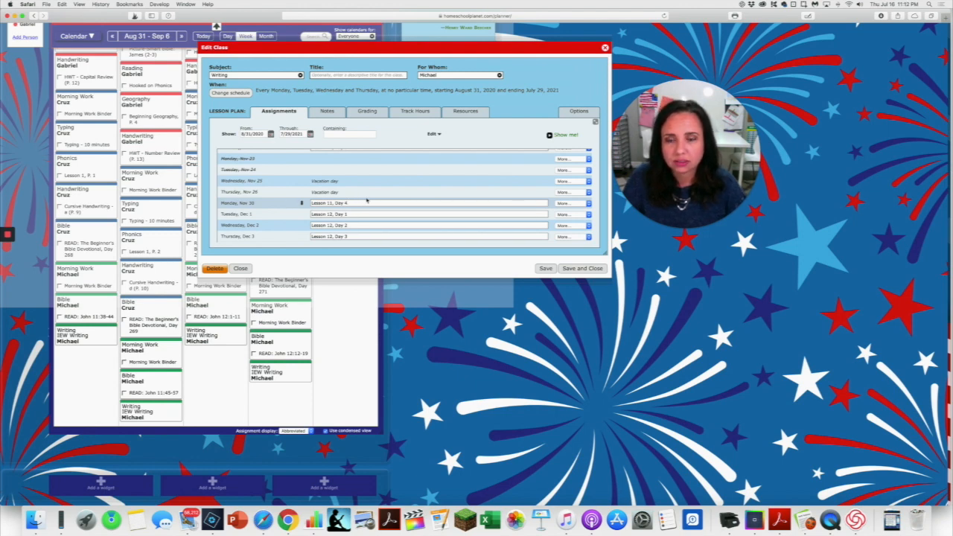
scroll(366, 200, up, 3)
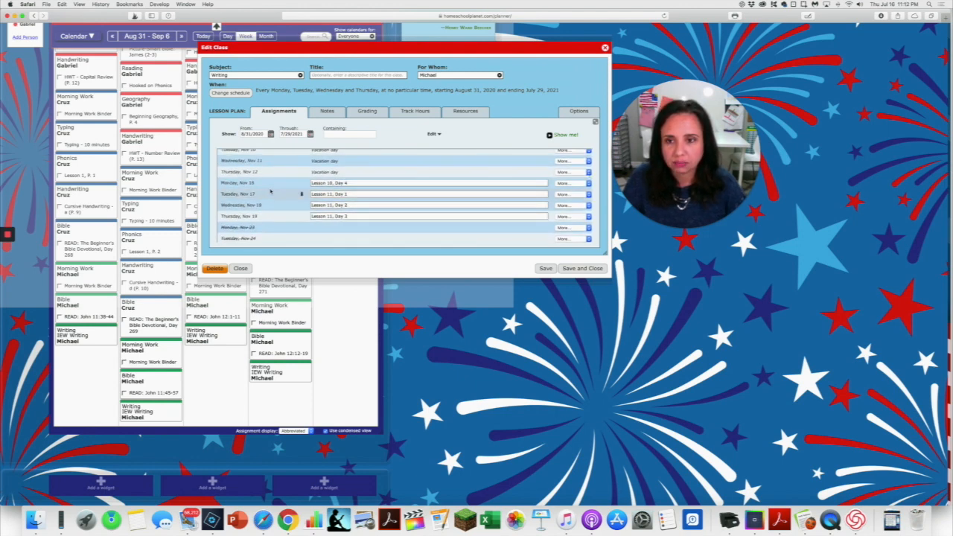
scroll(270, 192, up, 5)
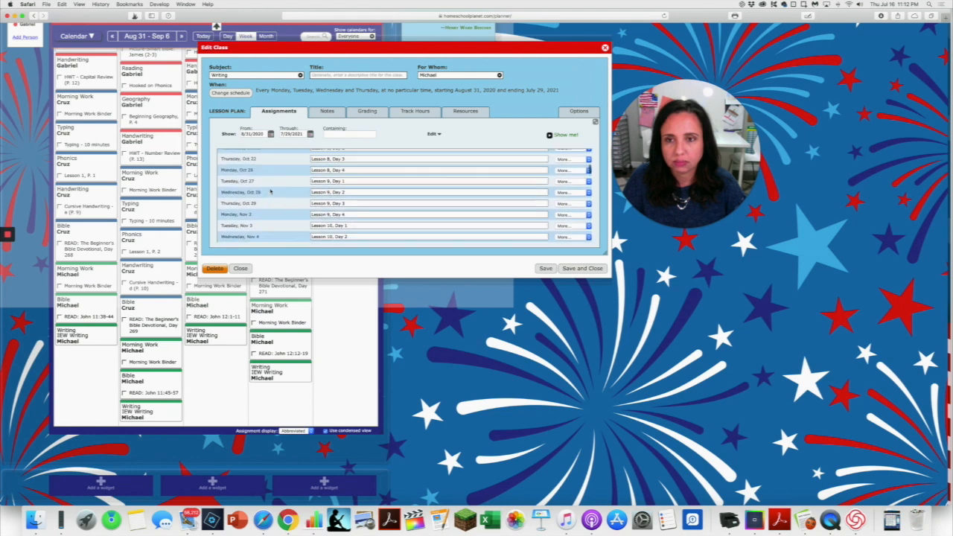
scroll(270, 191, up, 5)
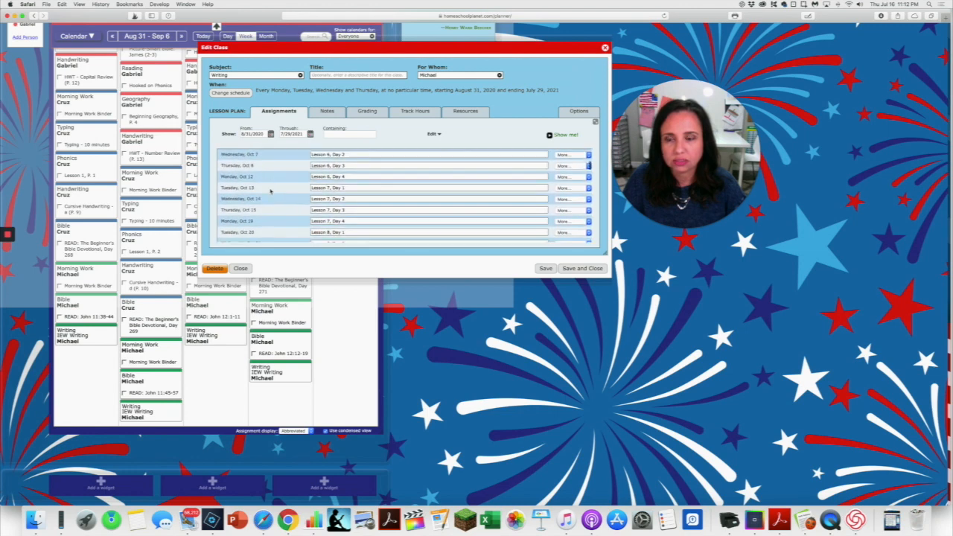
scroll(271, 191, up, 5)
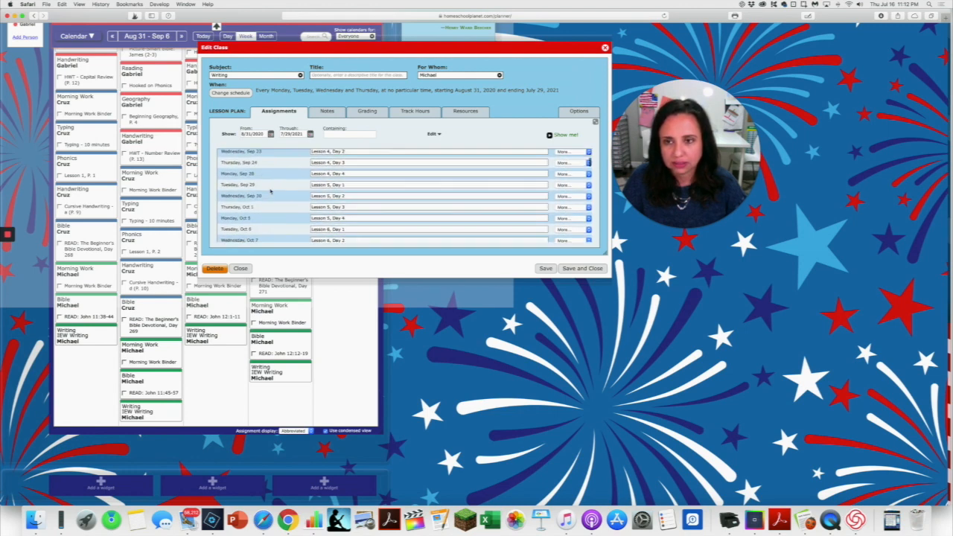
scroll(270, 191, up, 3)
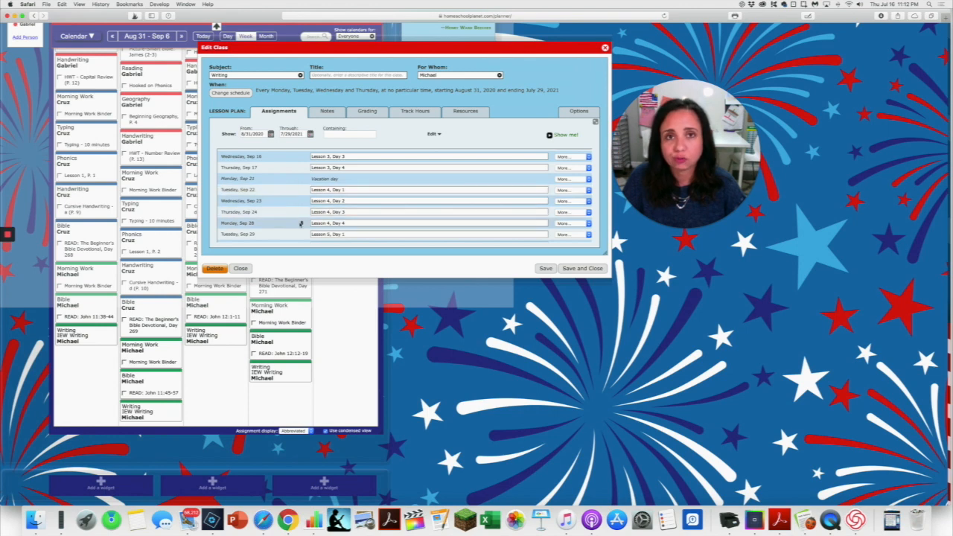
Add Friday, September 25, 2020 to the Writing class schedule and eliminate gaps in the schedule from Thursday, September 24 forward.
click(230, 92)
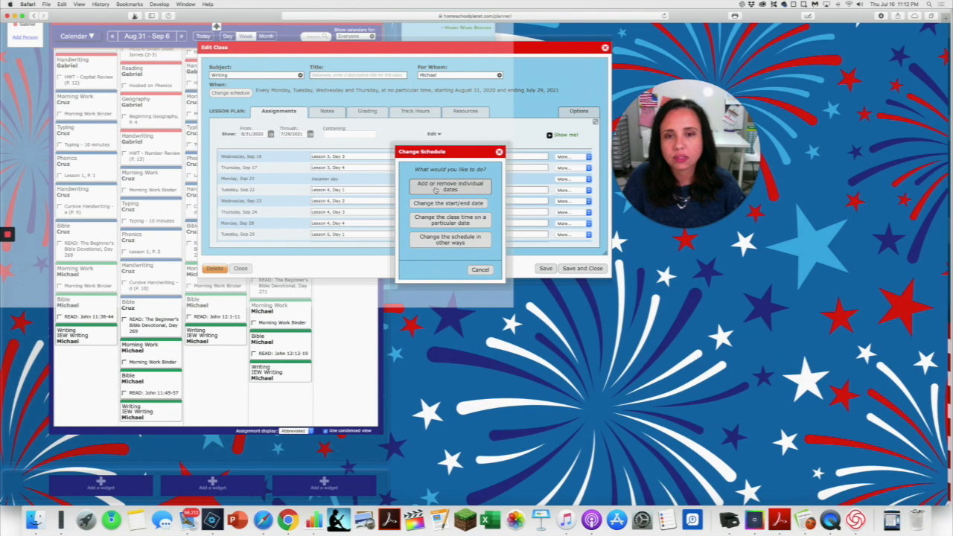
click(436, 188)
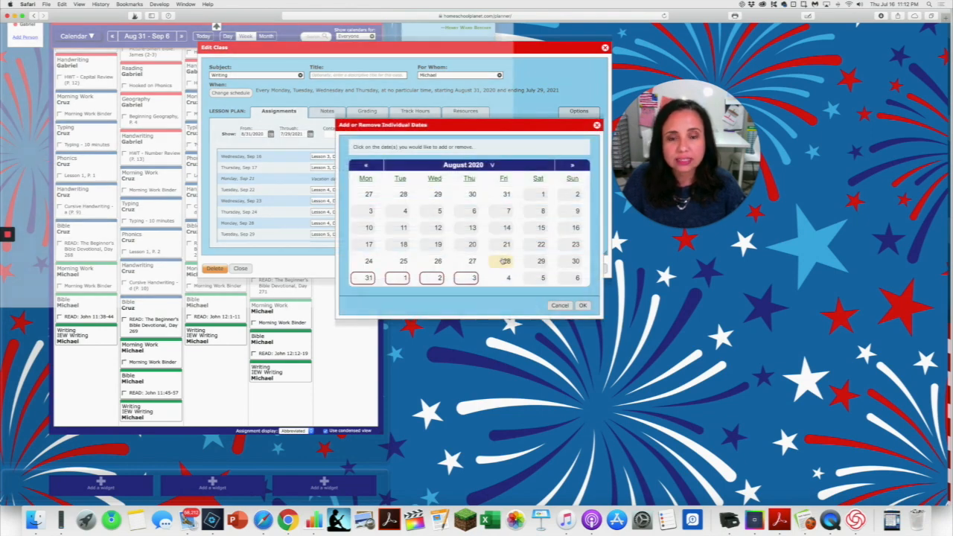
click(573, 165)
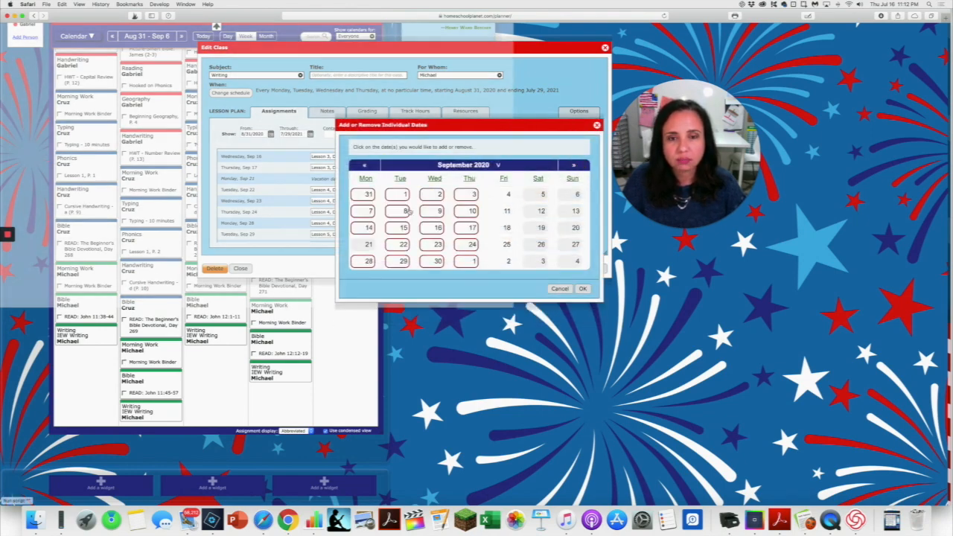
click(506, 246)
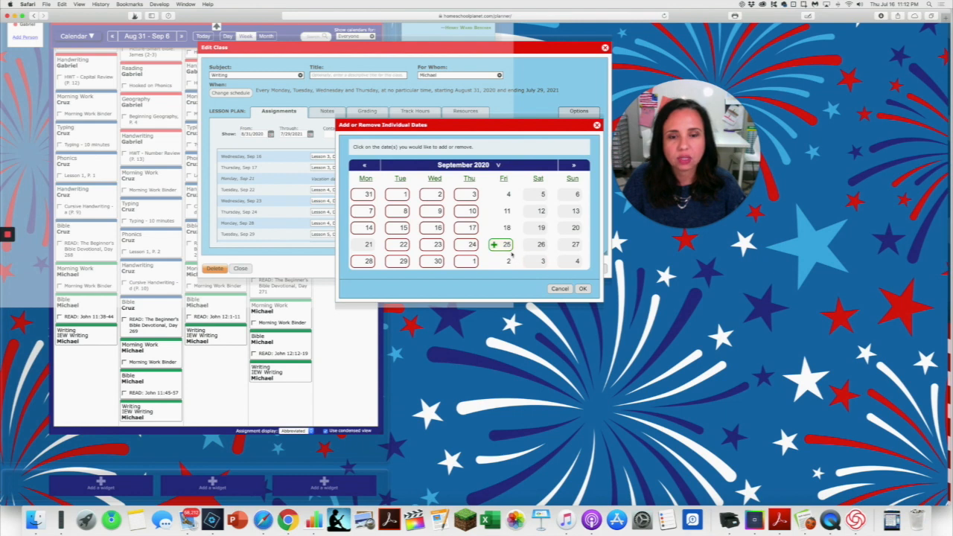
click(582, 289)
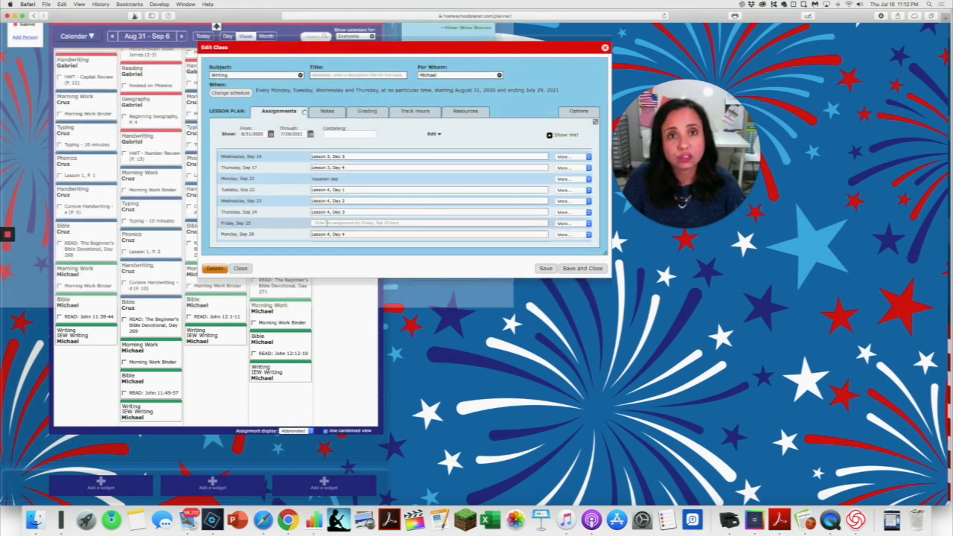
click(571, 212)
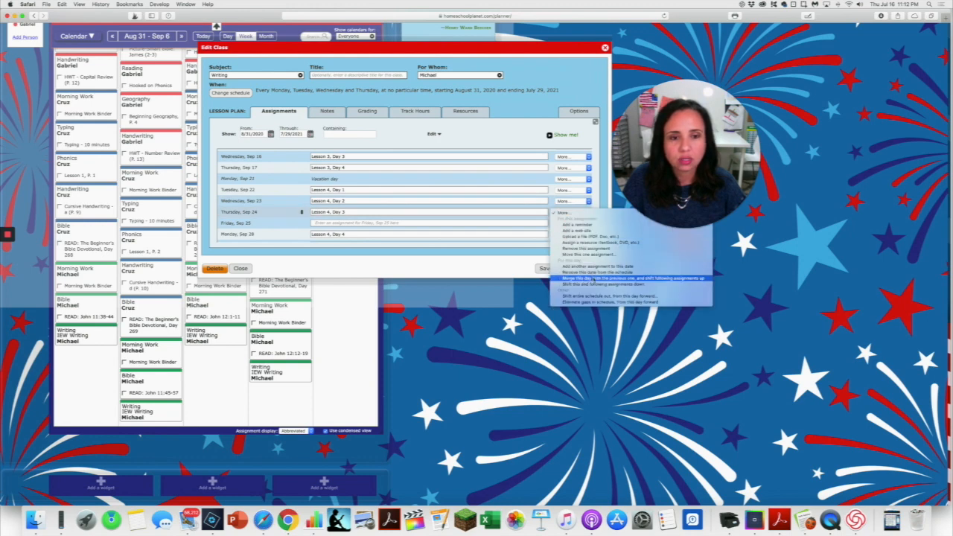
click(598, 303)
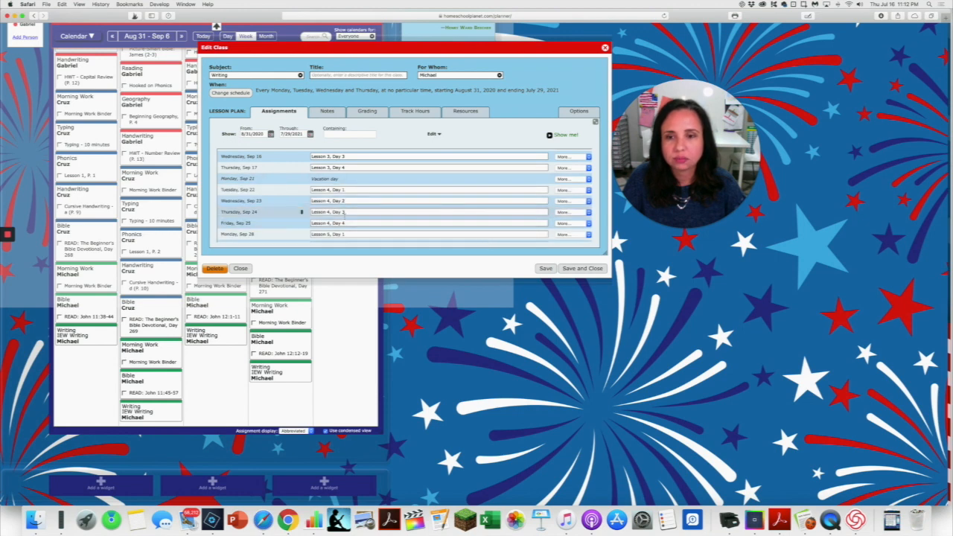
Examine how the Writing assignments fall from late September through the winter vacations to the last lessons in May 2021.
scroll(367, 219, down, 3)
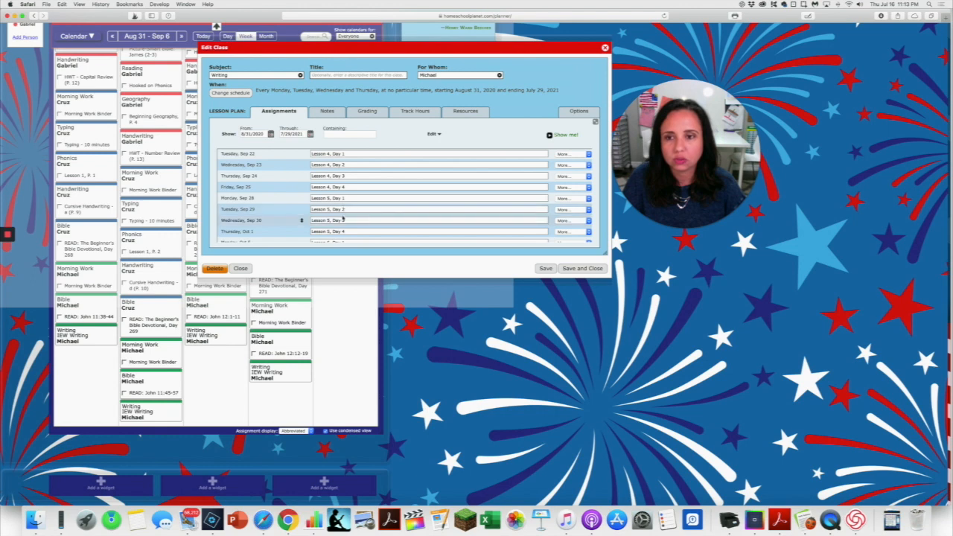
scroll(379, 225, down, 4)
scroll(378, 224, down, 20)
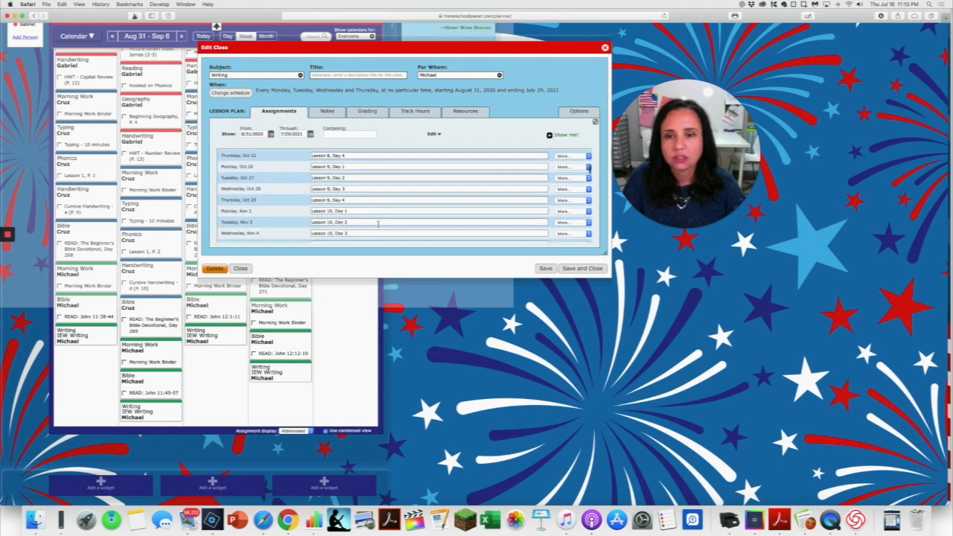
scroll(379, 224, down, 20)
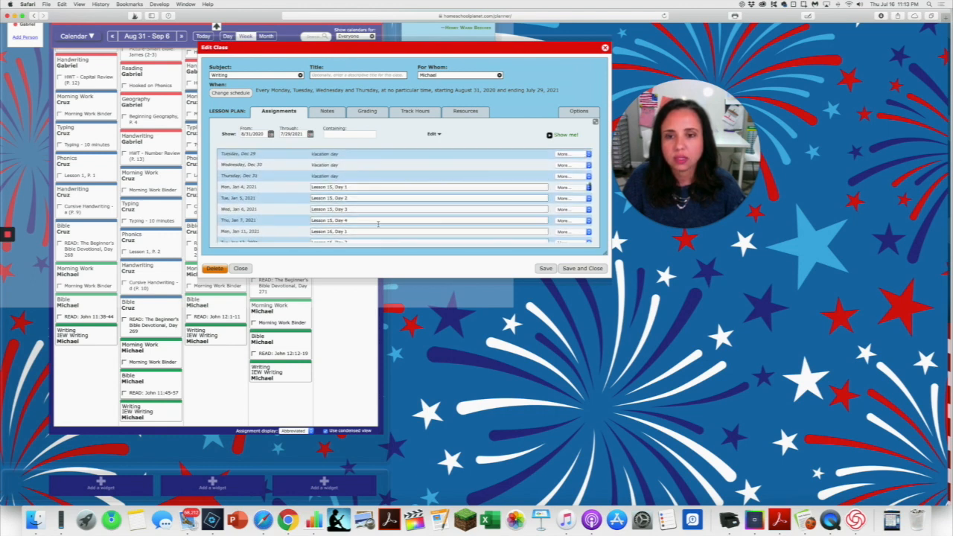
scroll(379, 224, down, 3)
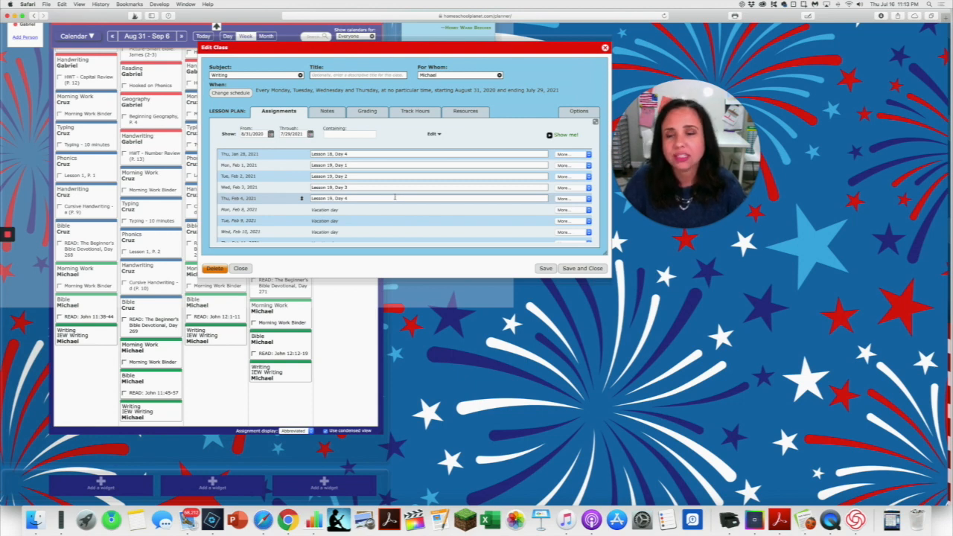
scroll(384, 205, up, 1)
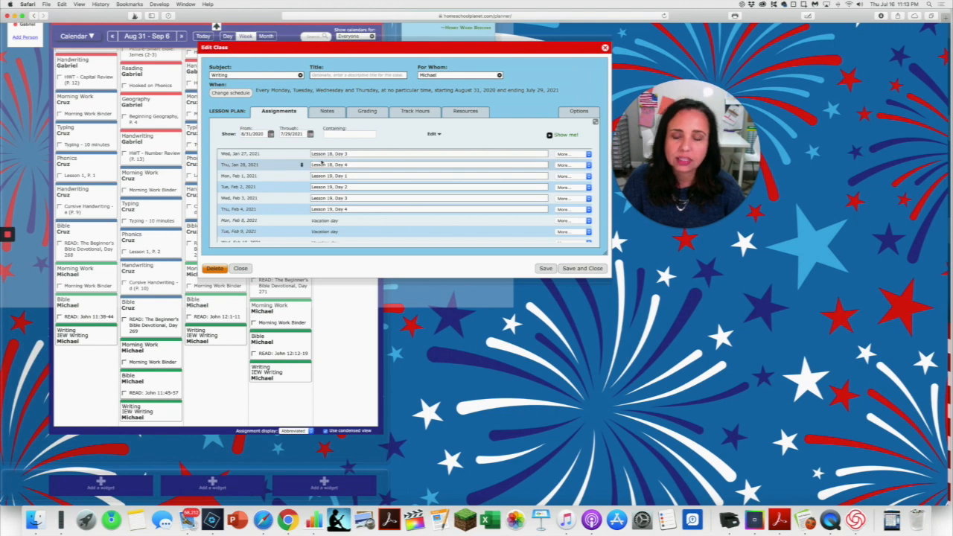
scroll(326, 161, left, 1)
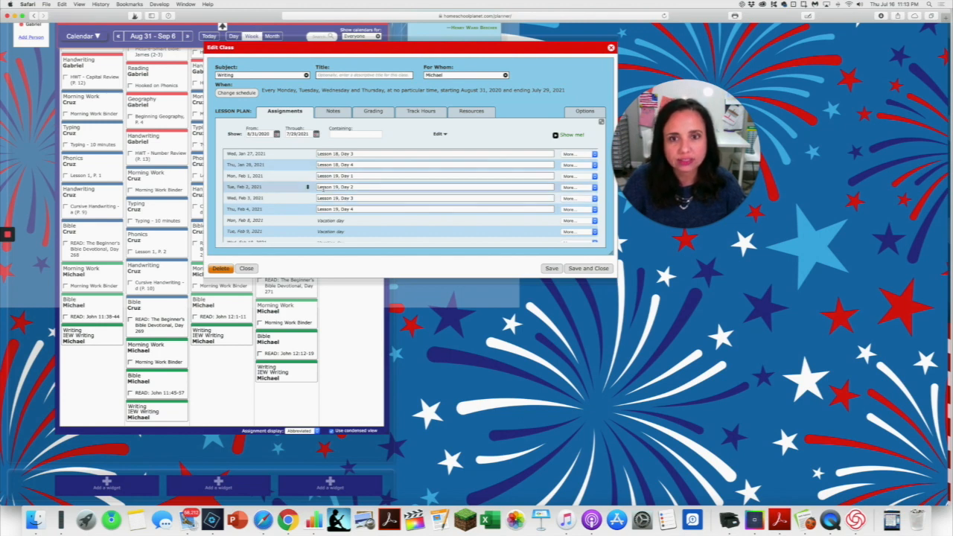
scroll(339, 192, up, 5)
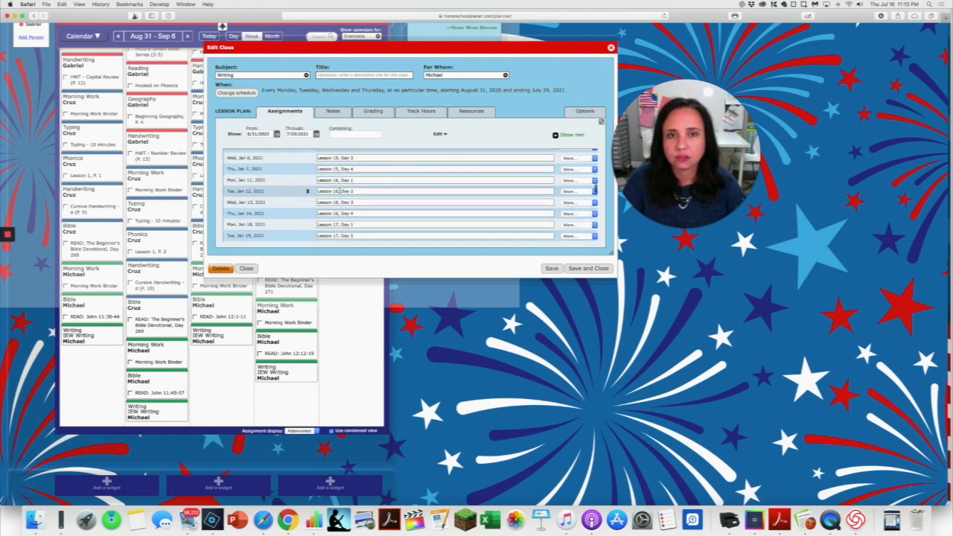
scroll(340, 192, up, 3)
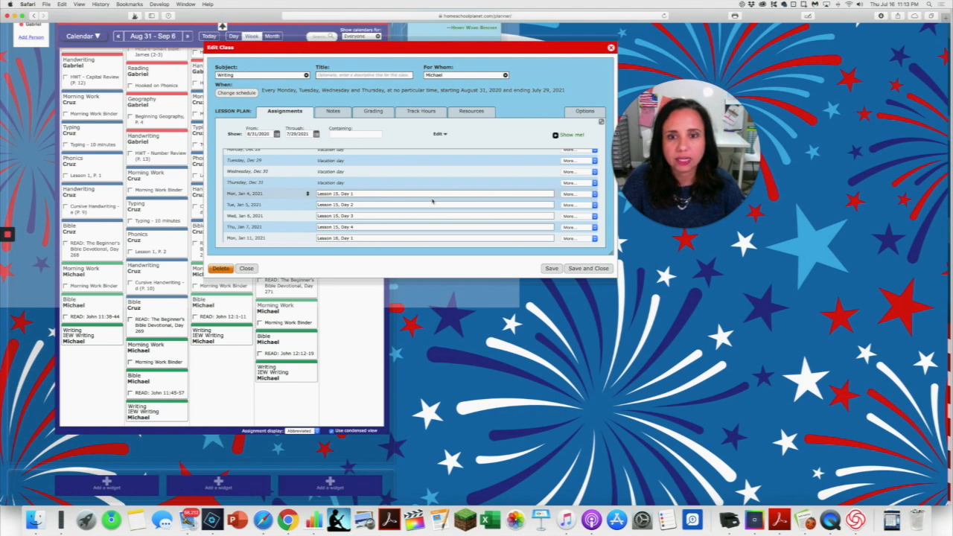
scroll(432, 201, down, 15)
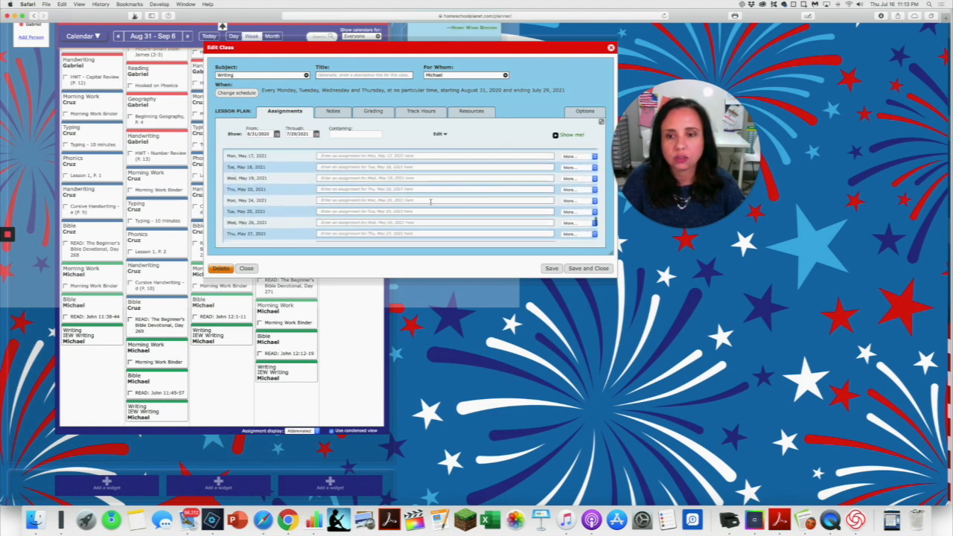
scroll(431, 201, up, 5)
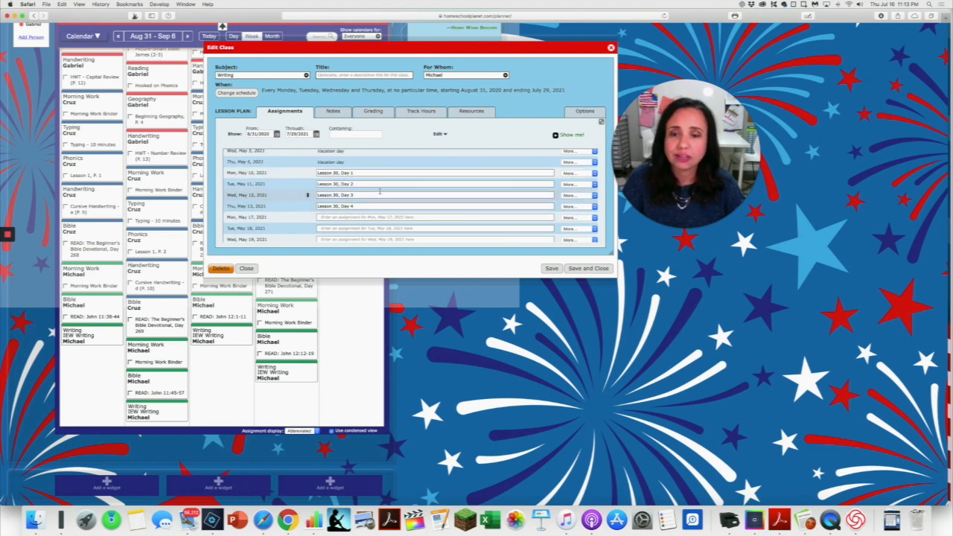
scroll(358, 216, down, 3)
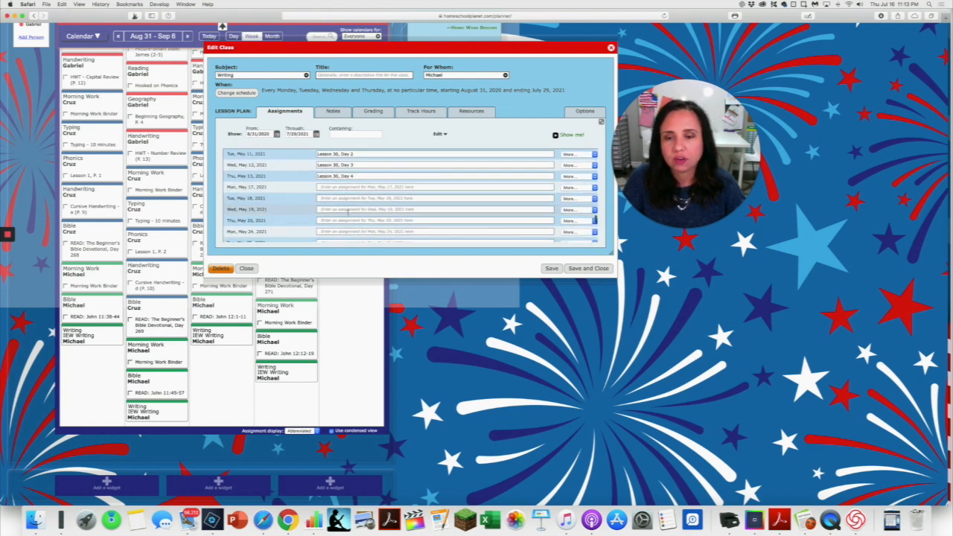
scroll(347, 224, down, 4)
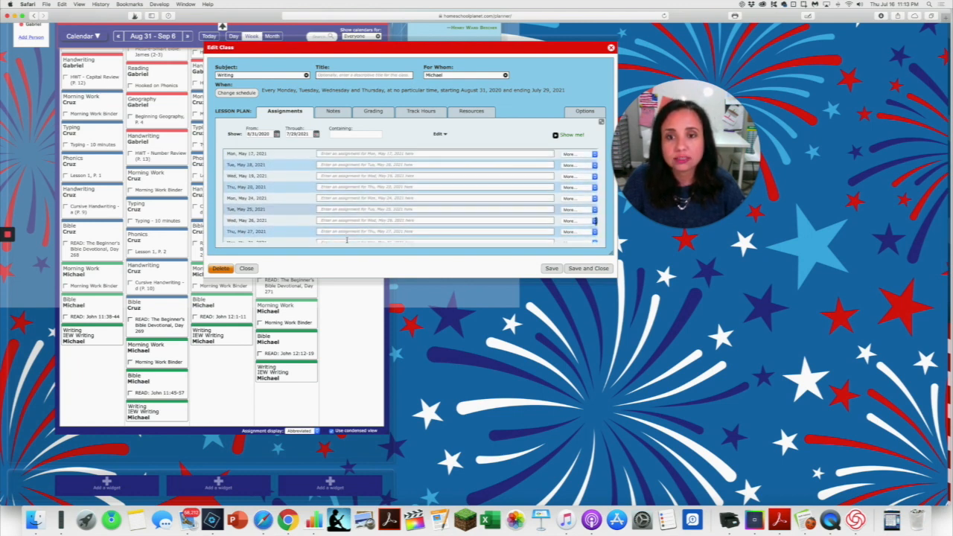
scroll(347, 223, up, 5)
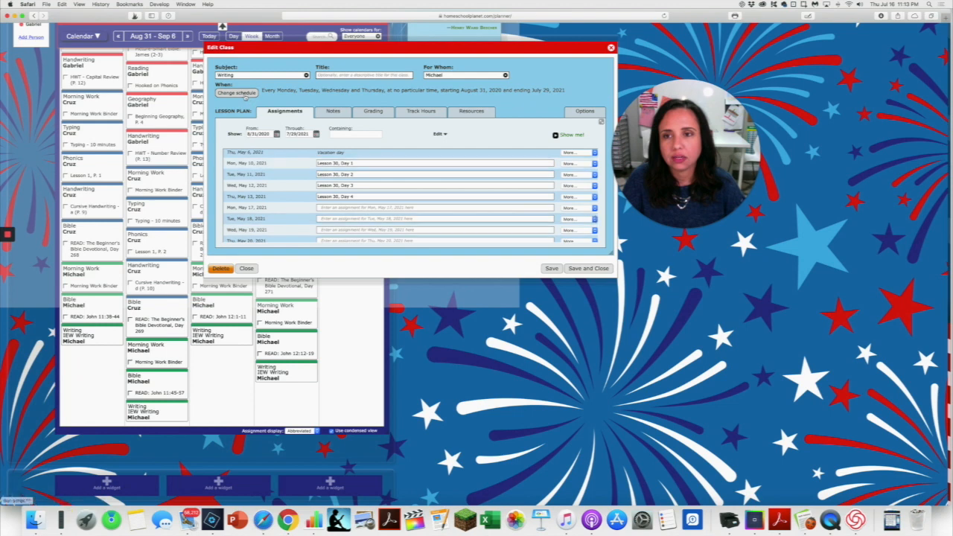
click(245, 95)
click(443, 206)
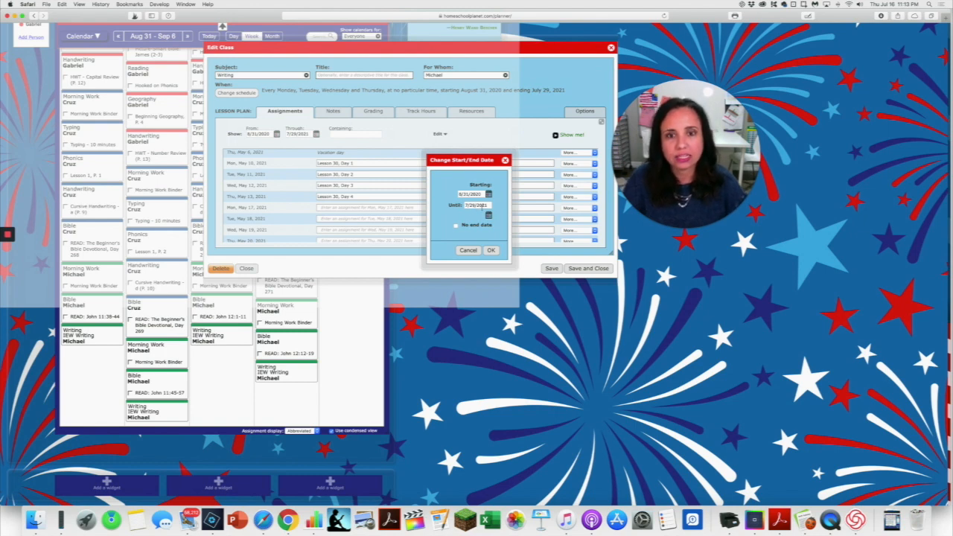
click(504, 160)
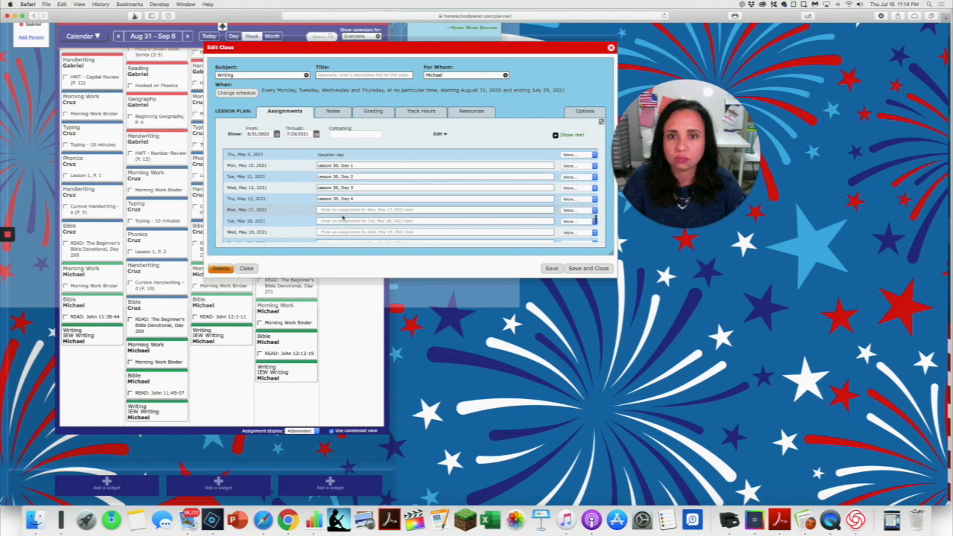
Examine the Writing class dates around Lesson 30 in May 2021 and on through July 2021.
scroll(342, 217, down, 1)
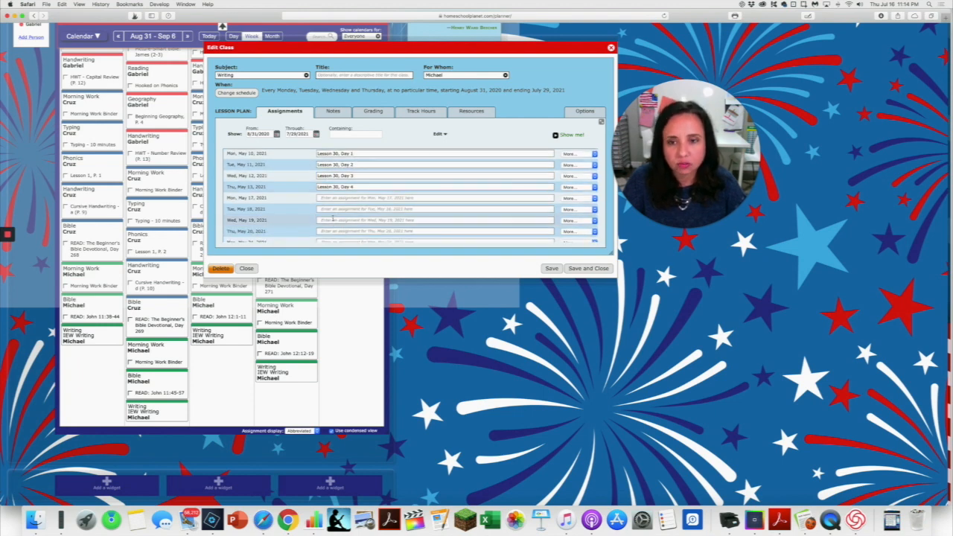
scroll(332, 219, up, 1)
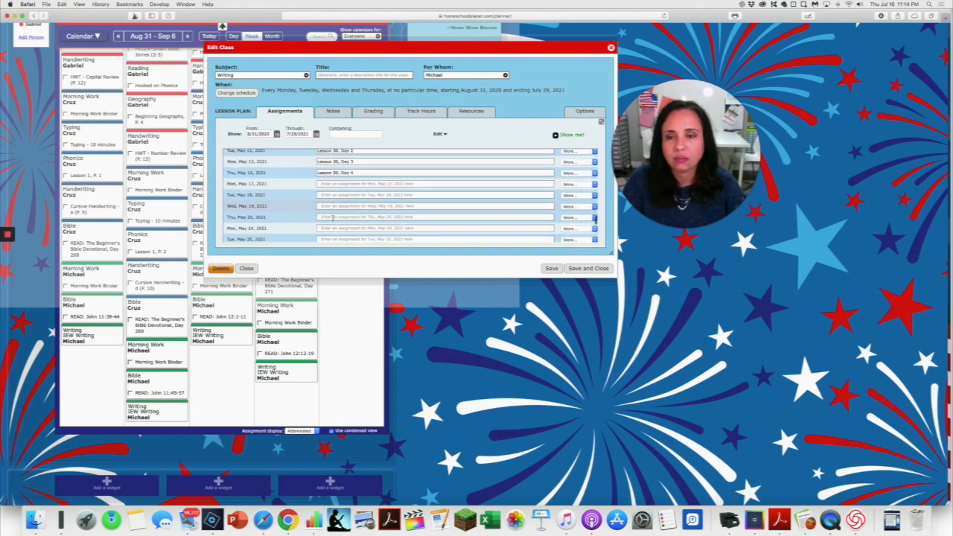
scroll(332, 218, up, 1)
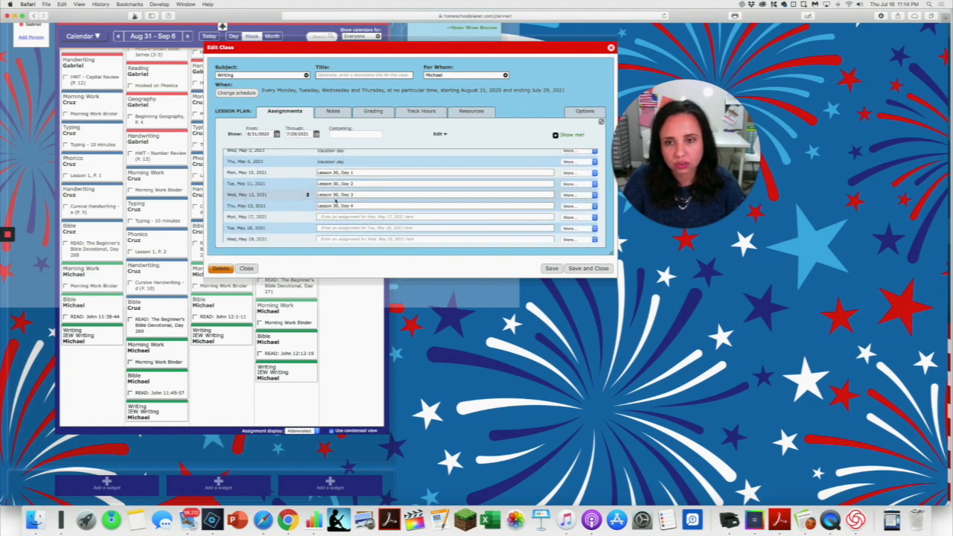
scroll(340, 201, down, 2)
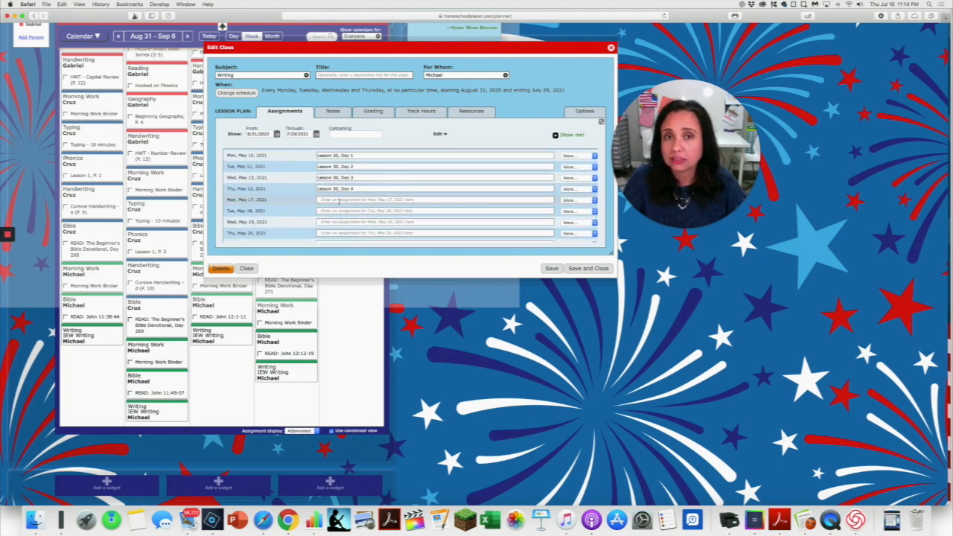
scroll(339, 200, up, 1)
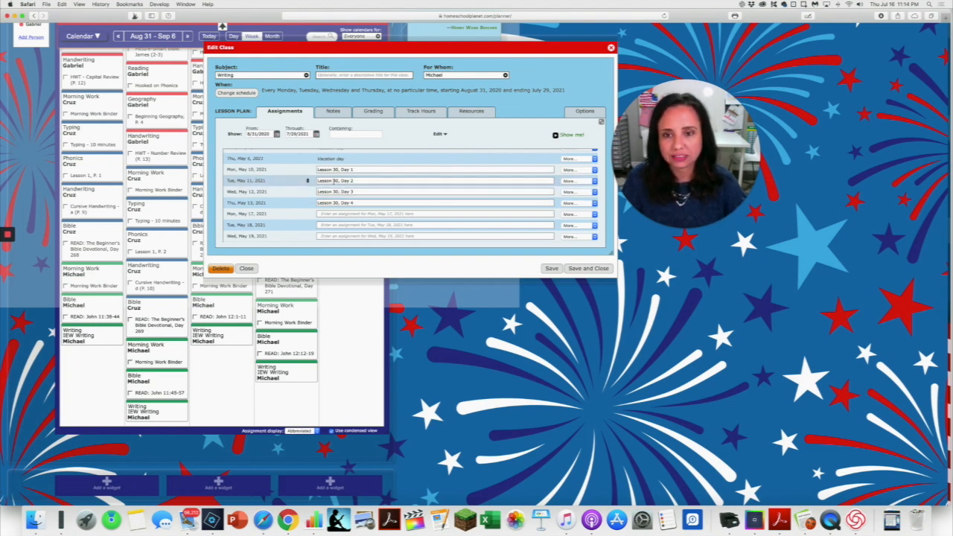
scroll(358, 211, down, 2)
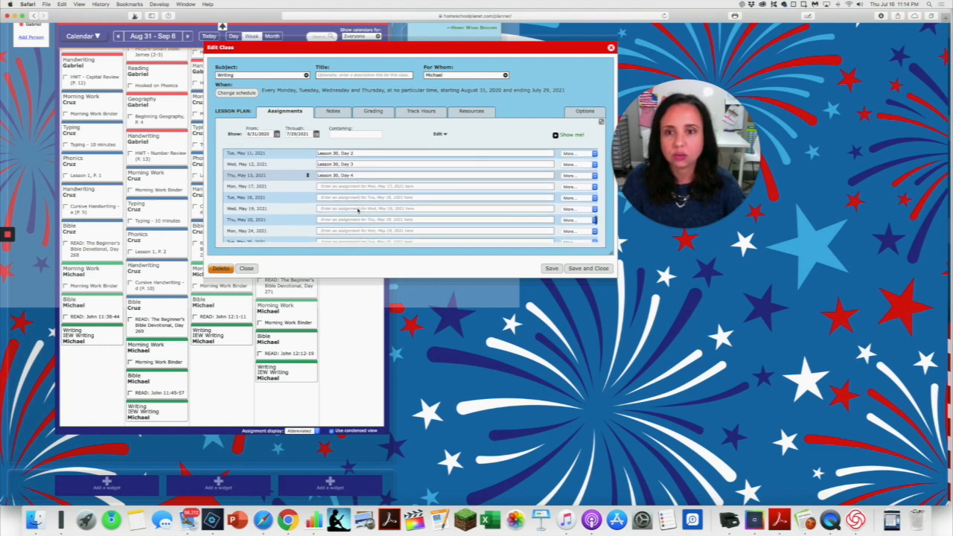
scroll(358, 210, down, 1)
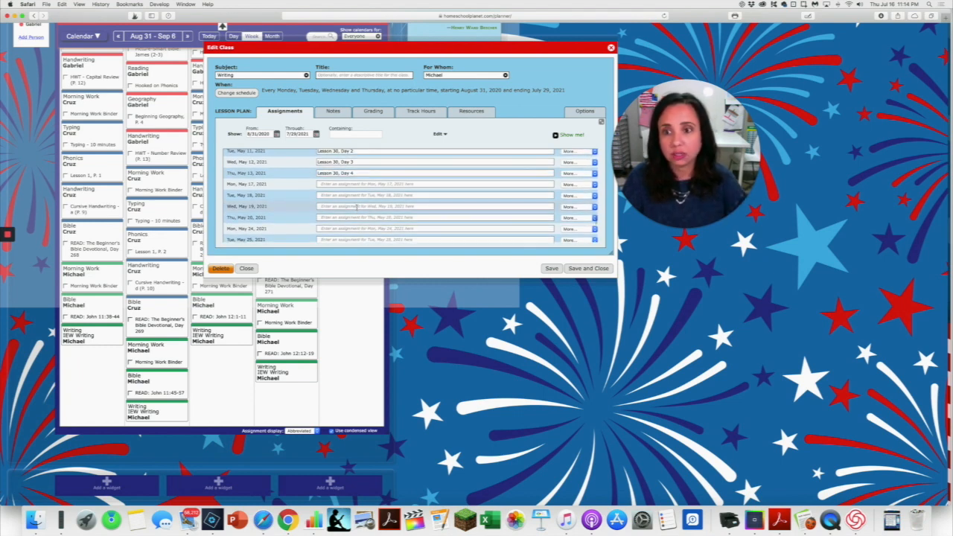
scroll(357, 207, down, 20)
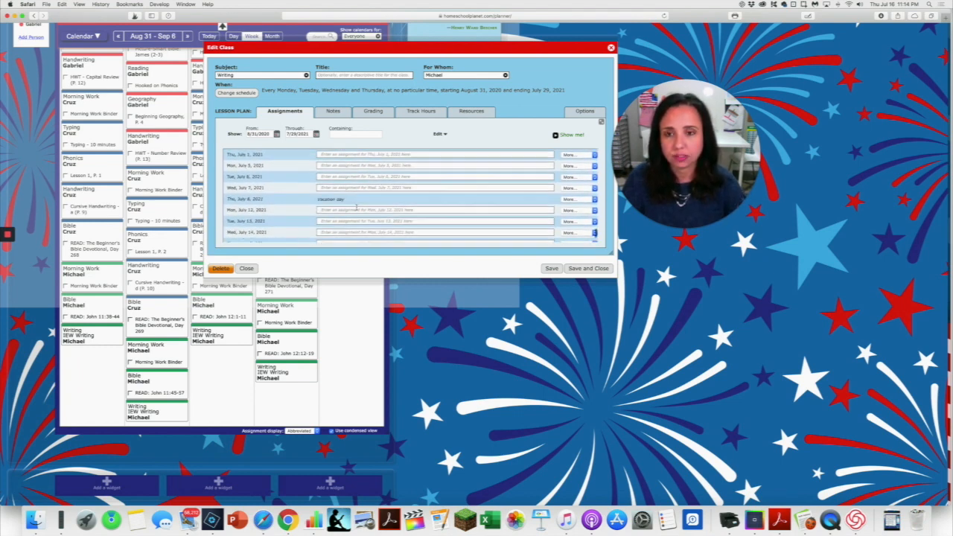
scroll(358, 209, up, 15)
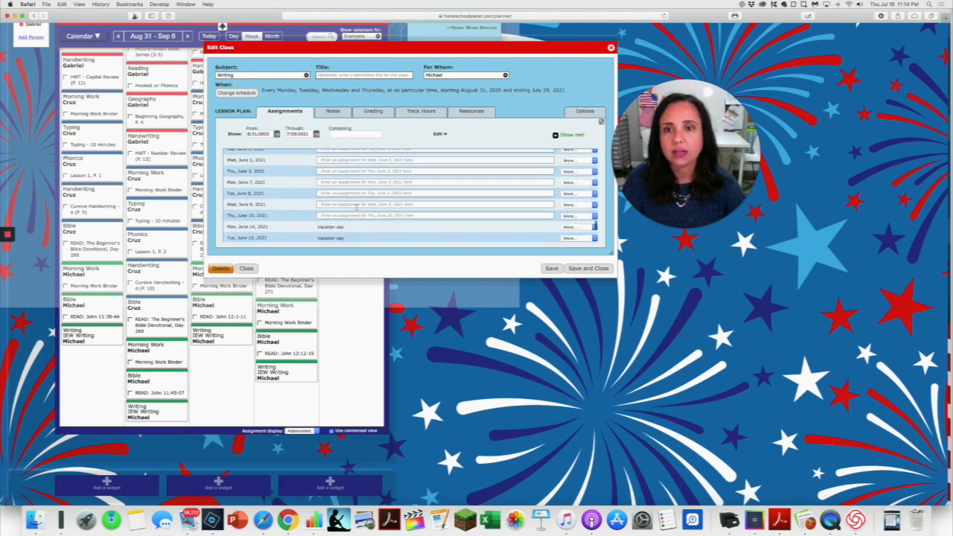
scroll(356, 207, up, 5)
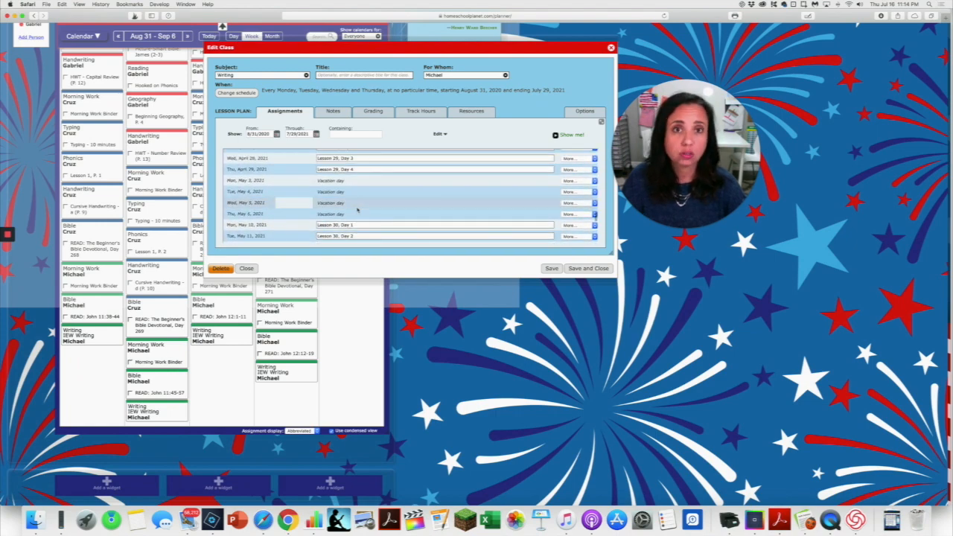
Save and close the Writing class, and switch to the Curricula 2020-2021 spreadsheet in Numbers.
click(588, 268)
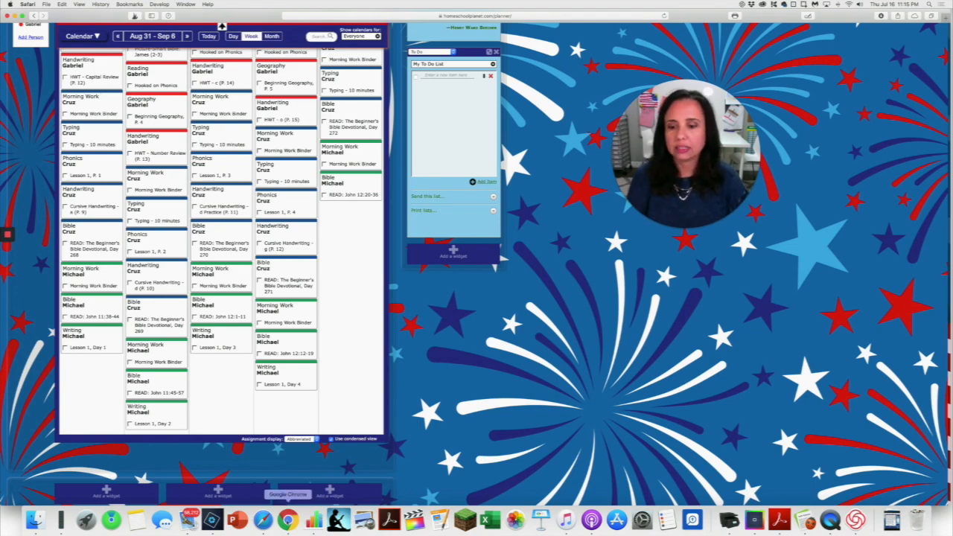
click(311, 519)
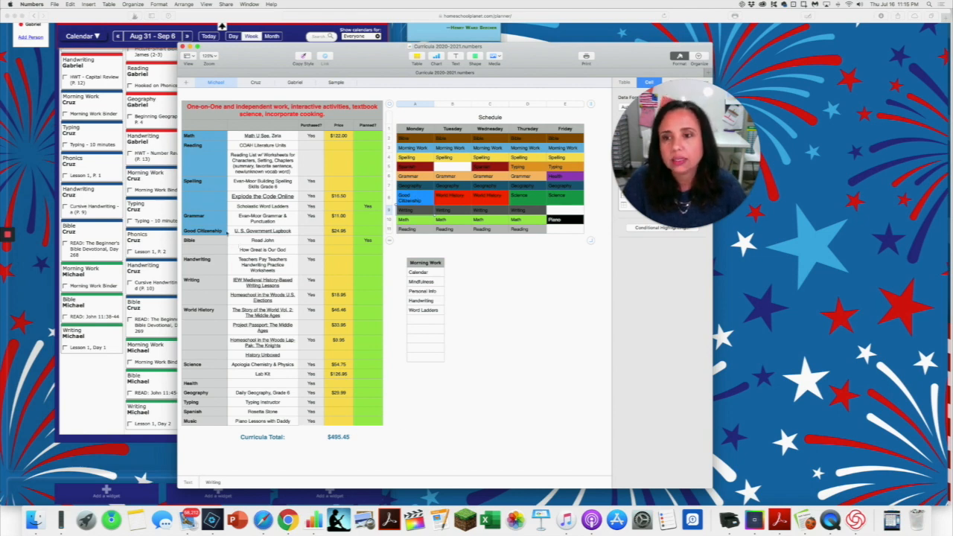
scroll(225, 227, down, 1)
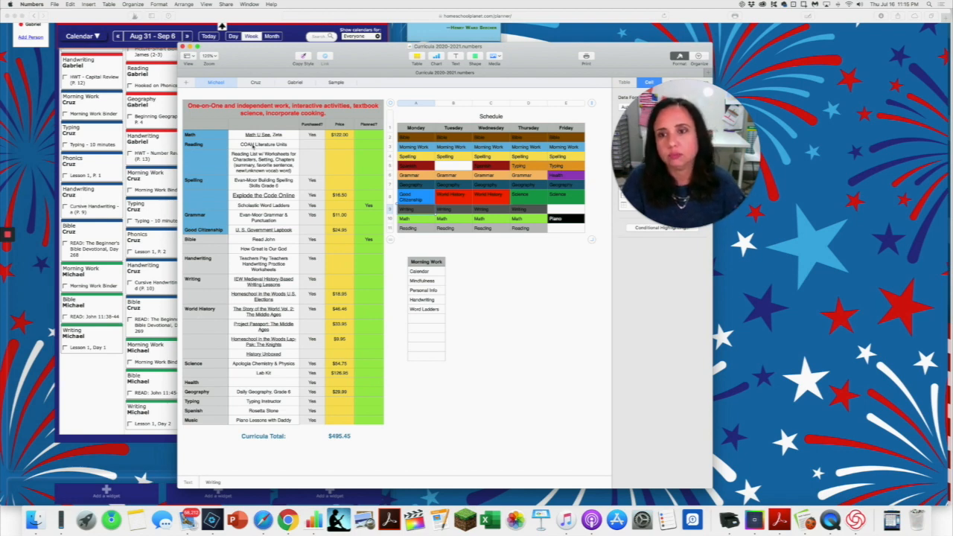
Copy the Bible row's planned "Yes" into the Planned? cell for IEW Medieval History-Based Writing Lessons.
scroll(253, 146, left, 1)
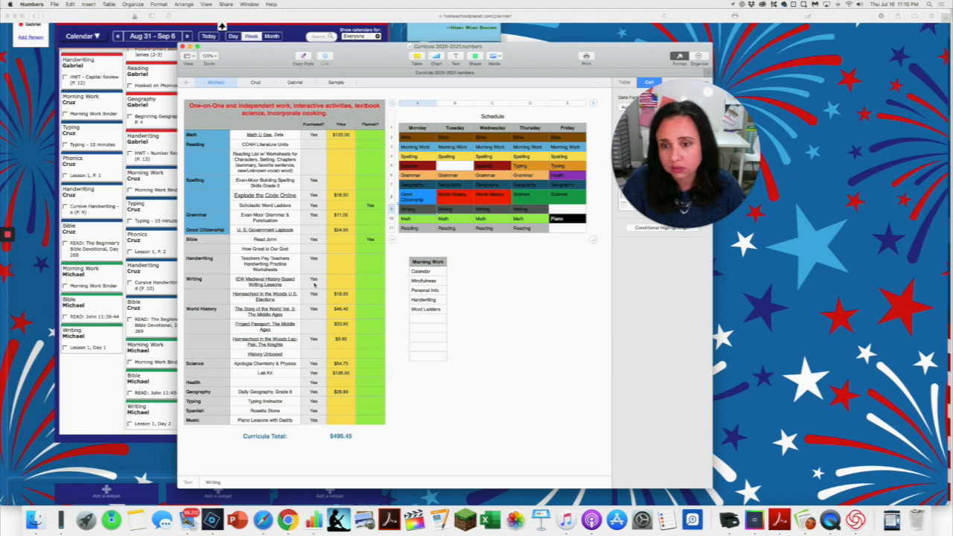
click(367, 240)
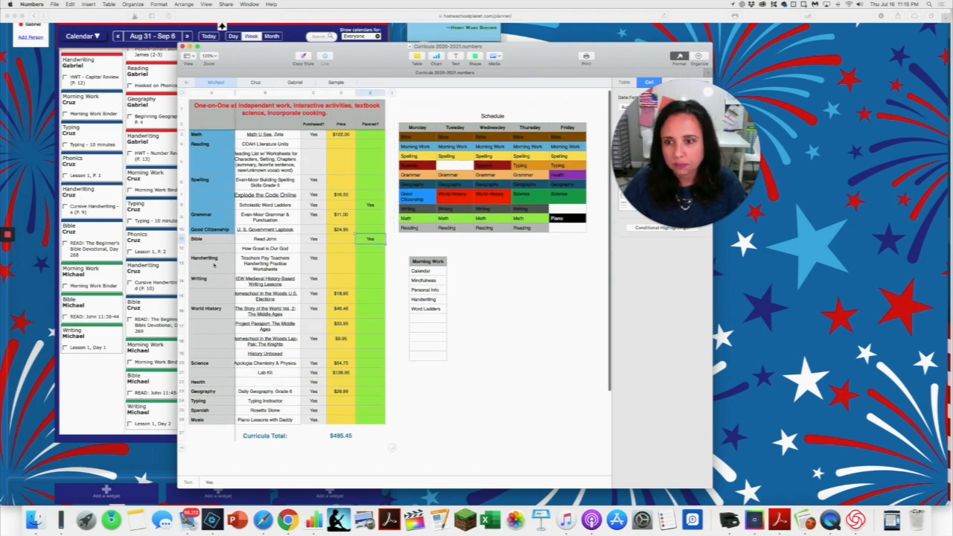
click(363, 284)
text(Yes)
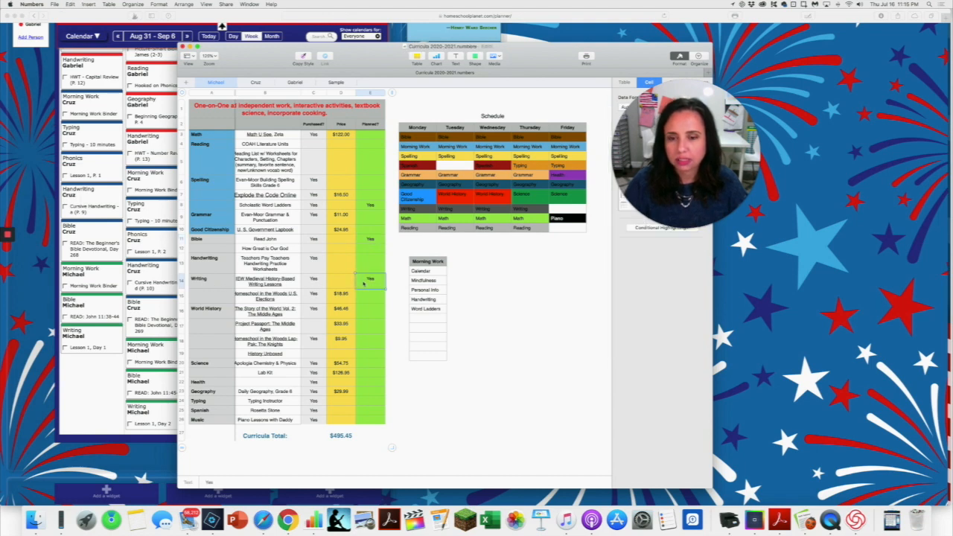
scroll(323, 296, left, 1)
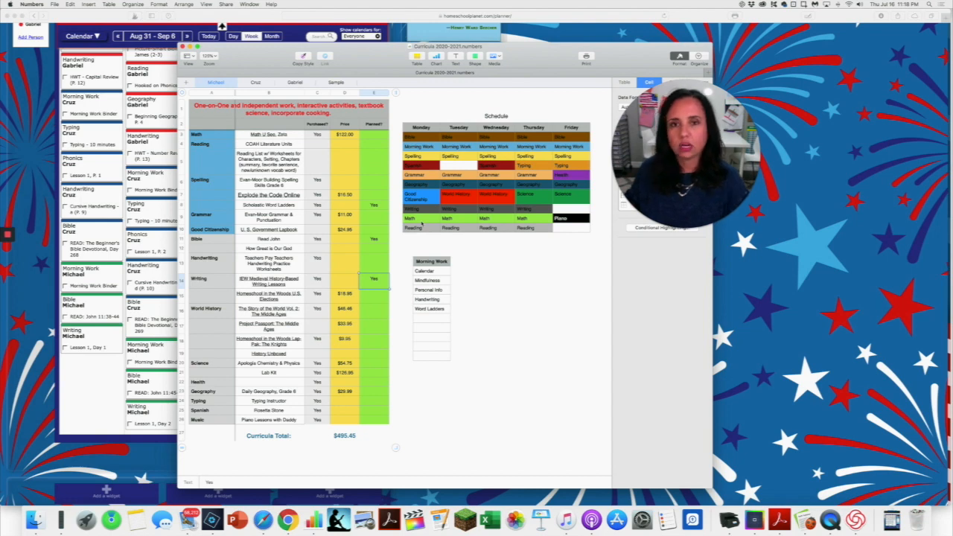
Compare the weekly planner with the spreadsheet's Schedule table, examining Monday's Reading, Math, Grammar and Spelling entries.
click(112, 389)
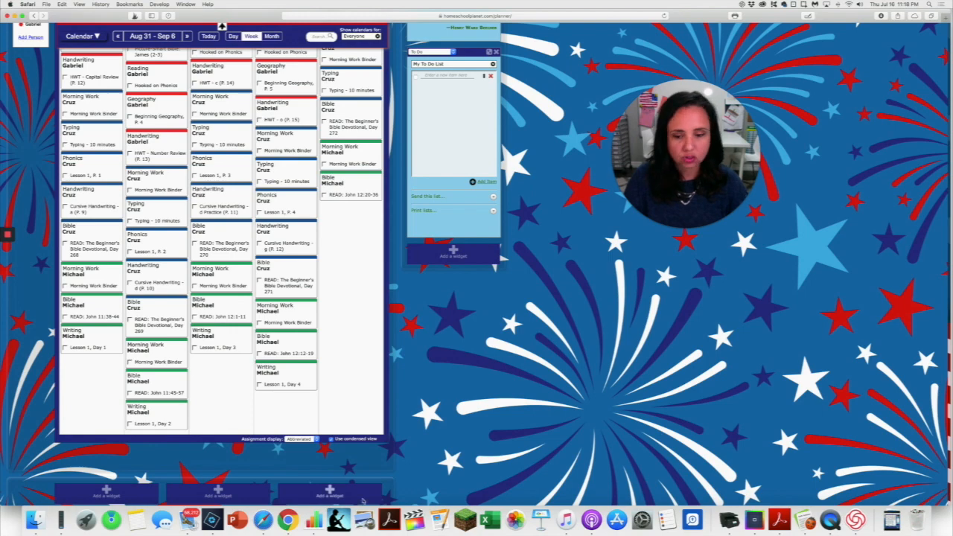
click(312, 520)
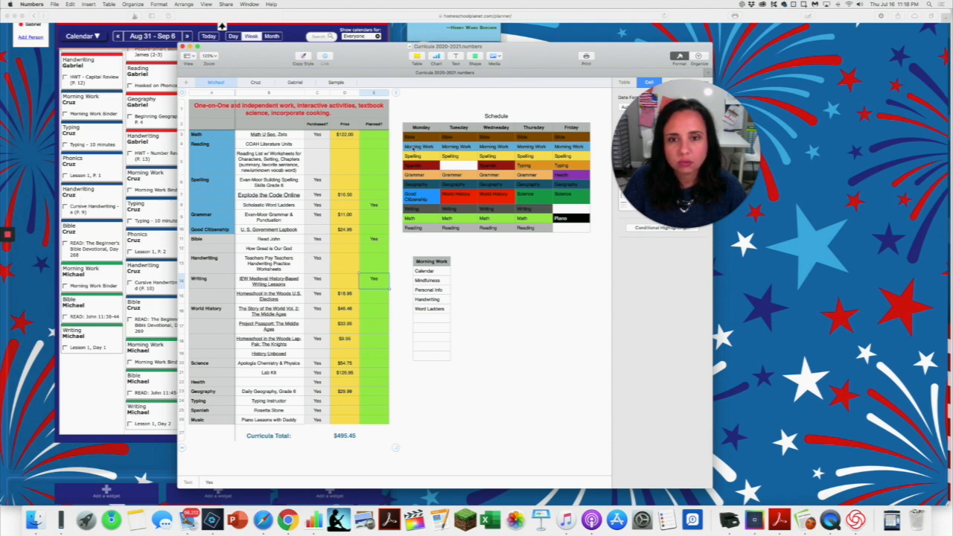
scroll(414, 149, right, 1)
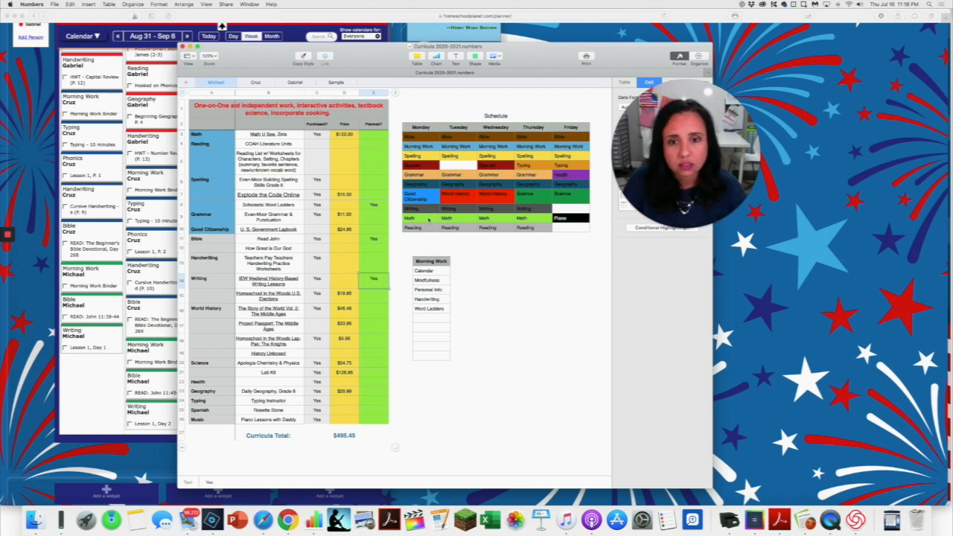
click(426, 231)
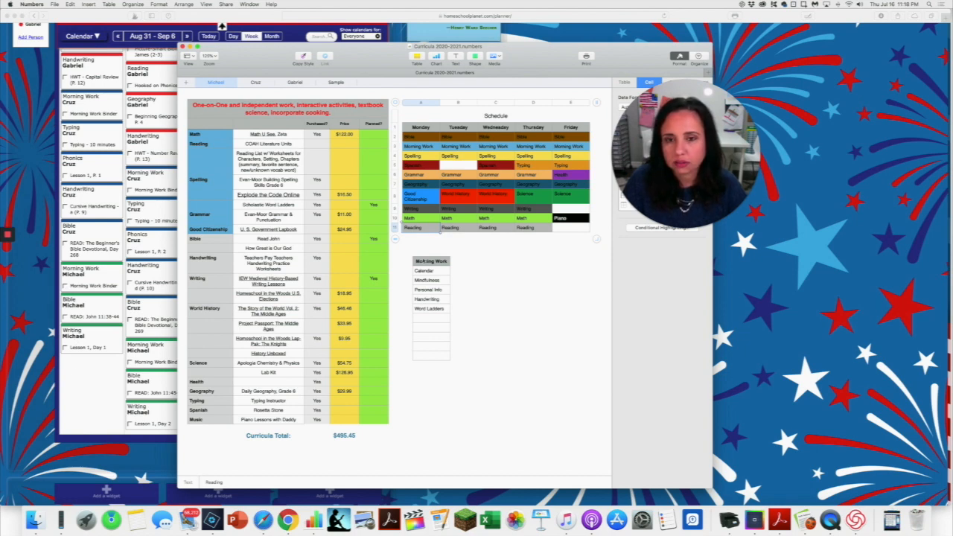
click(414, 218)
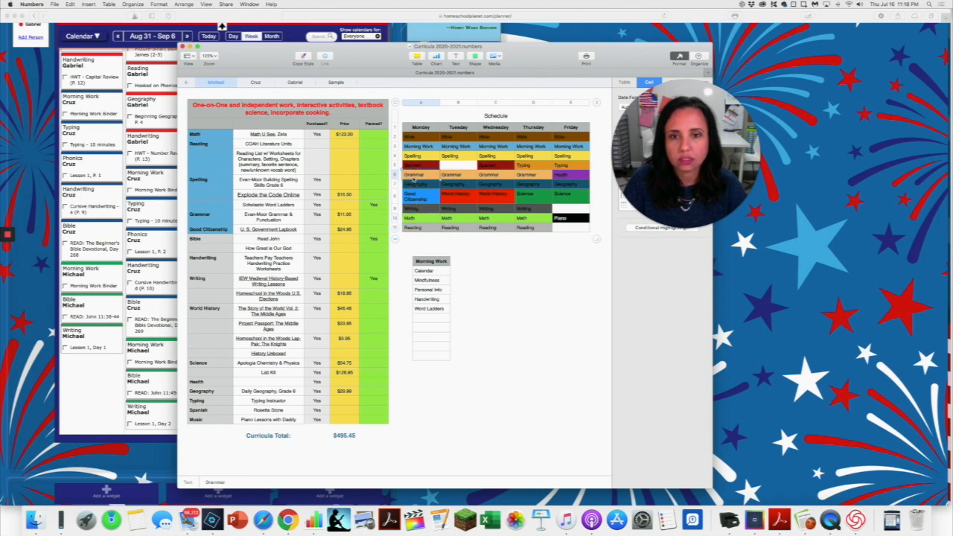
click(412, 158)
scroll(158, 340, down, 1)
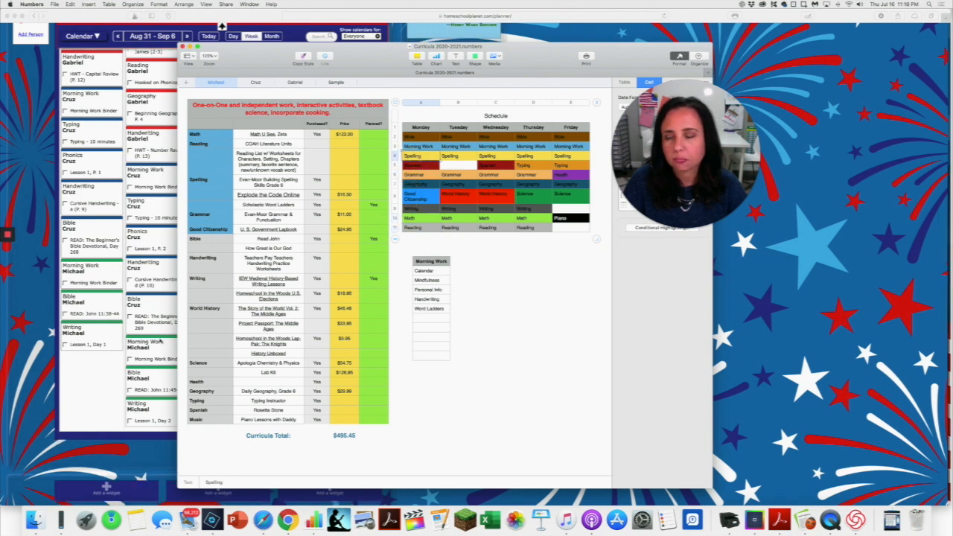
Switch to the Homeschool Planet planner in Safari and start a new class on Monday, August 31.
click(83, 375)
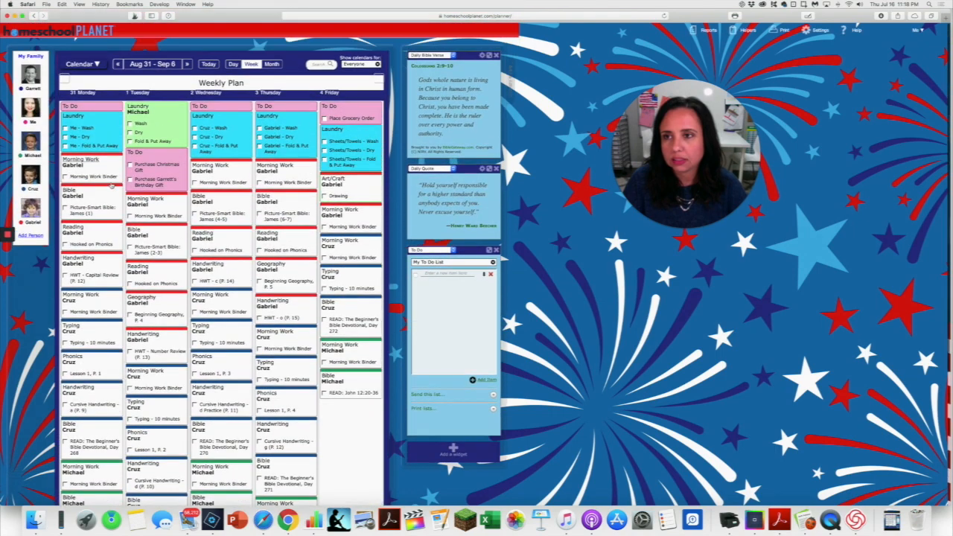
scroll(95, 372, down, 5)
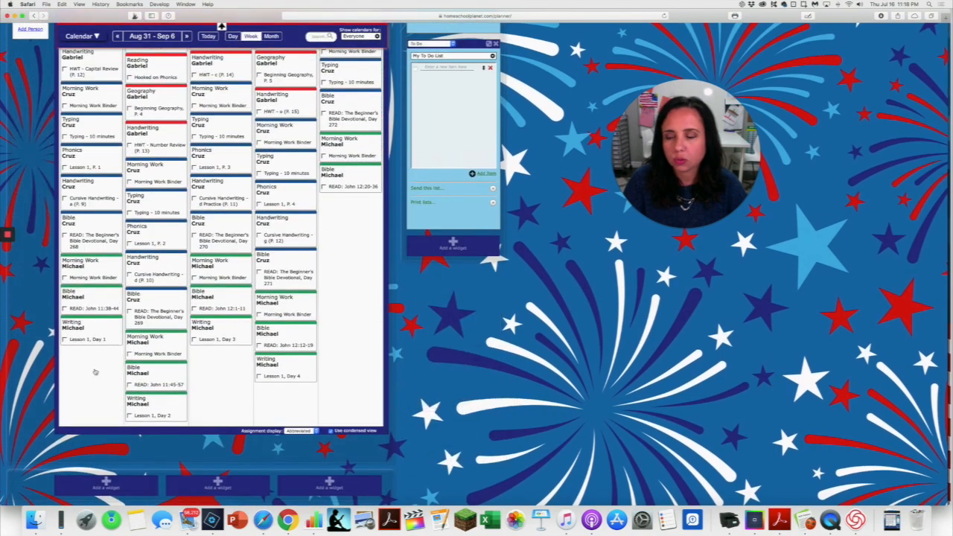
click(94, 372)
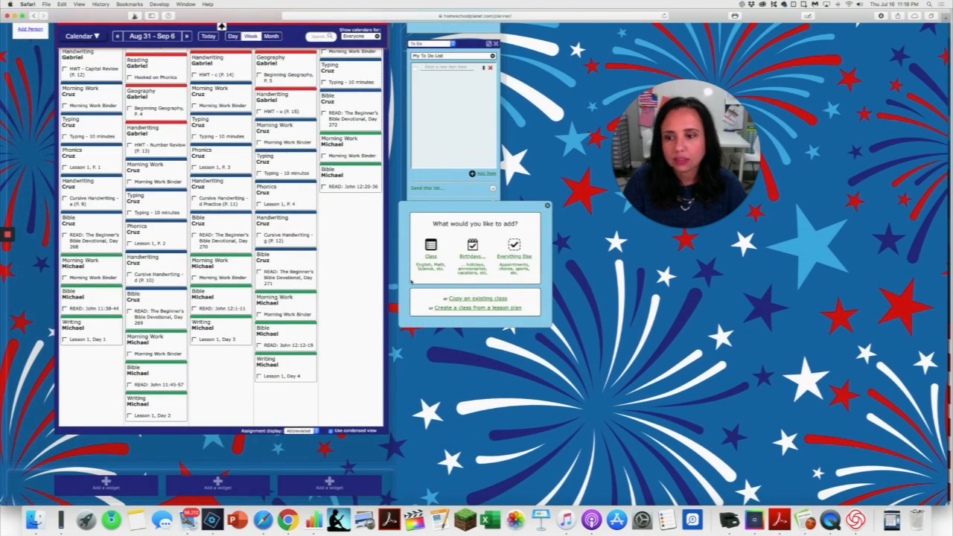
click(431, 250)
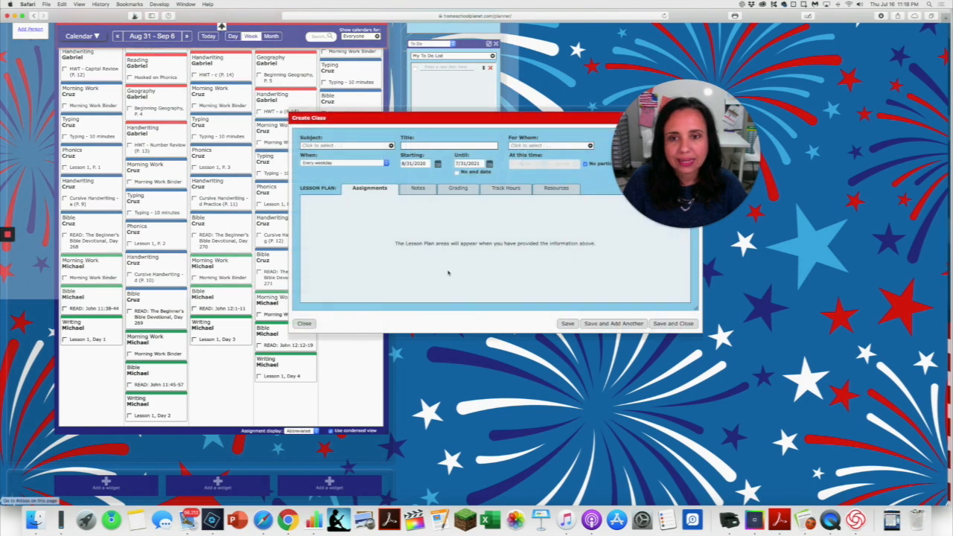
Set the new class's subject to Math and assign it to the child who has the Writing class.
click(333, 147)
scroll(295, 246, down, 2)
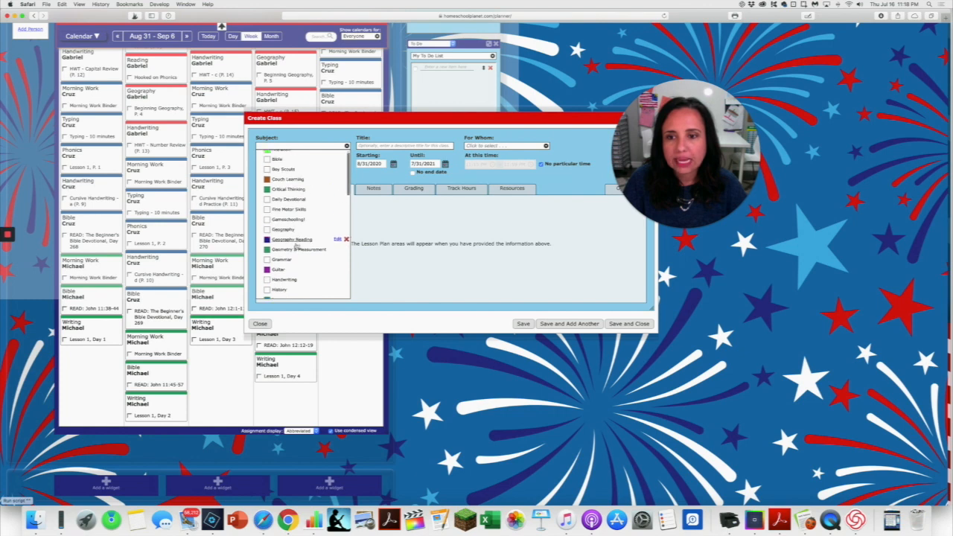
scroll(296, 246, down, 3)
click(268, 258)
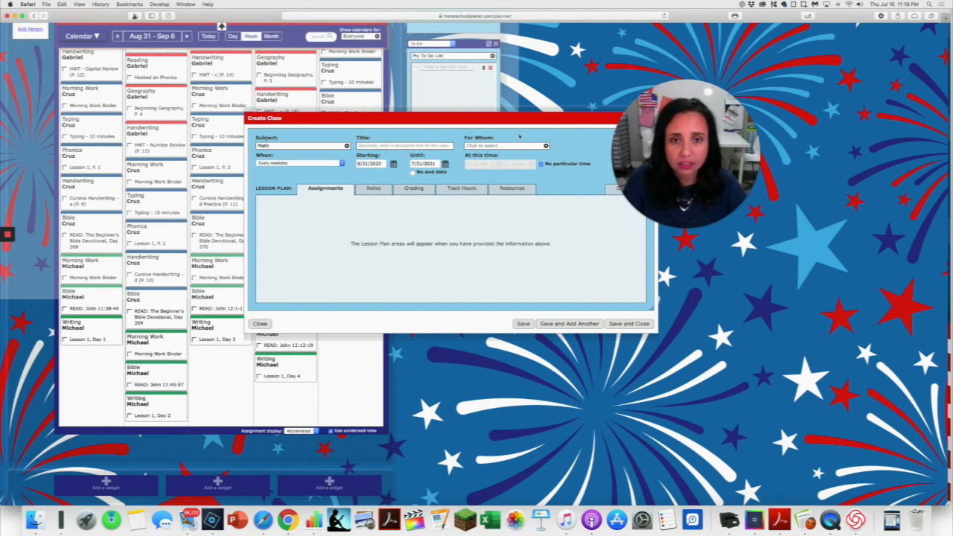
click(499, 146)
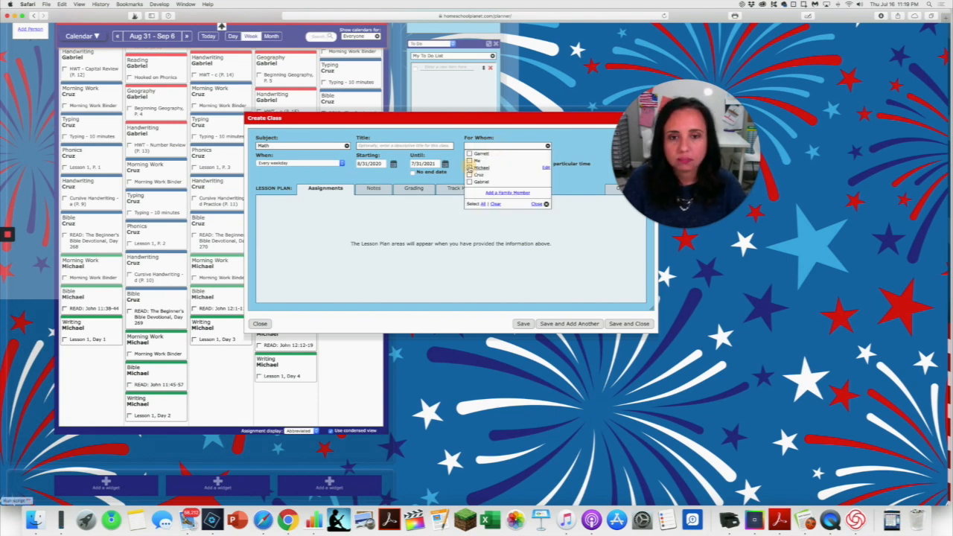
click(470, 168)
Schedule the Math class on selected days of the week, Monday through Thursday, excluding Friday.
click(338, 164)
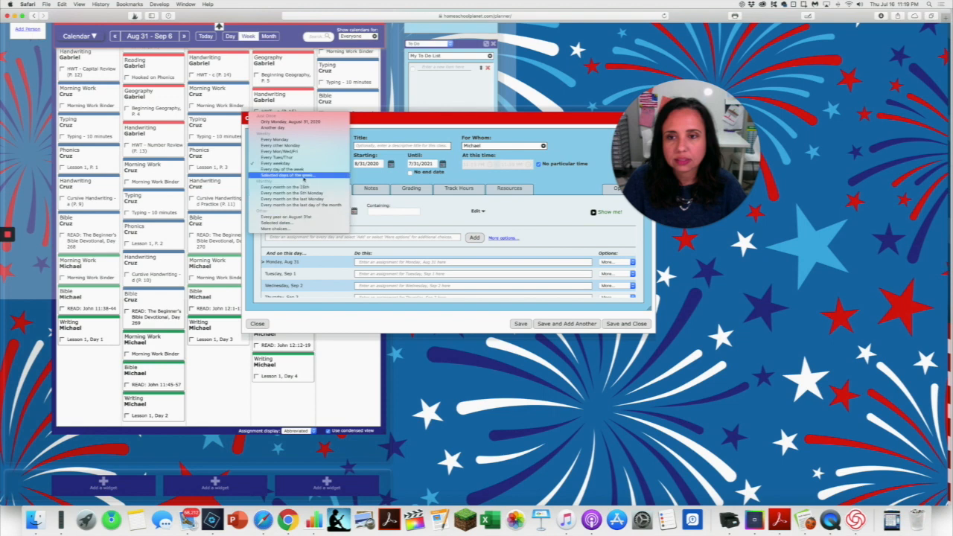
click(304, 177)
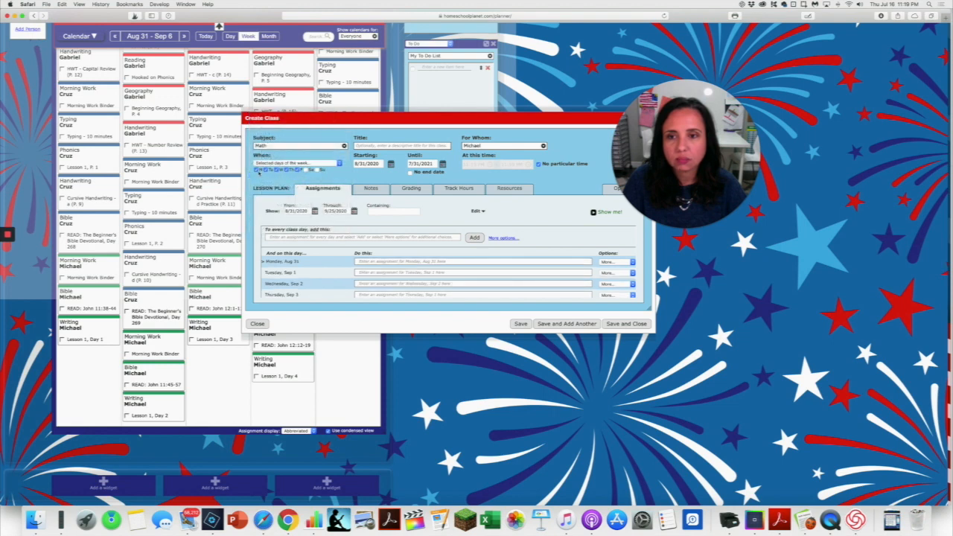
click(298, 171)
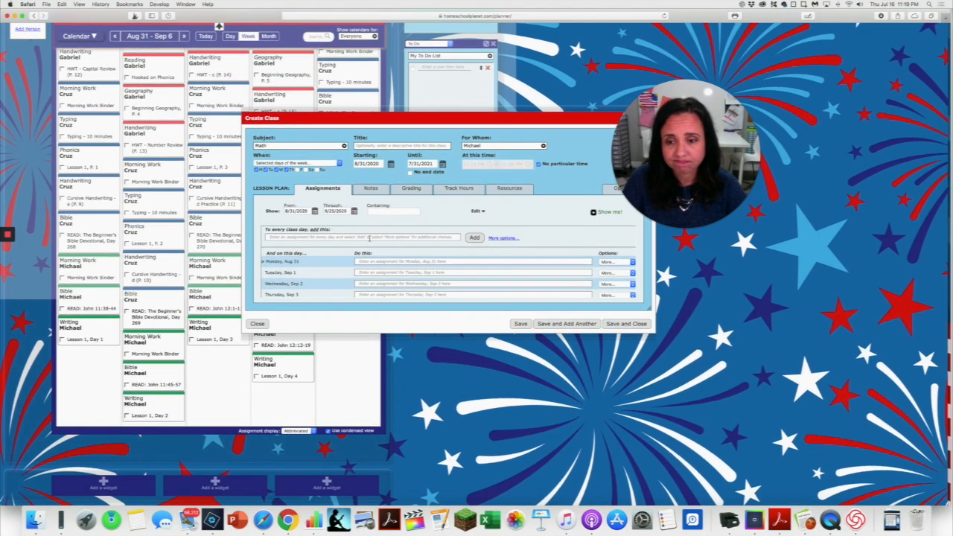
Start the Assignment Generator for a recurring pattern and set the Math assignments to end after 30 repetitions.
click(502, 238)
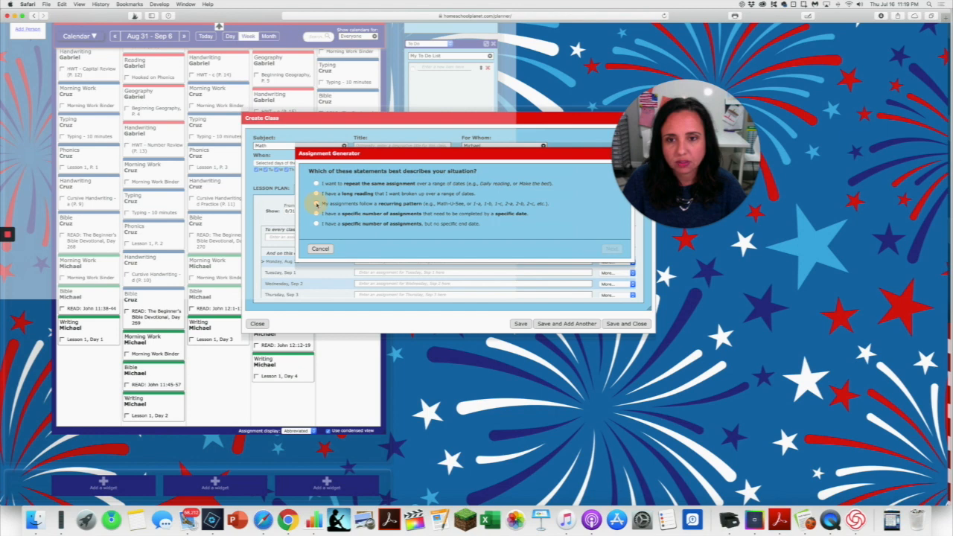
click(316, 203)
click(611, 249)
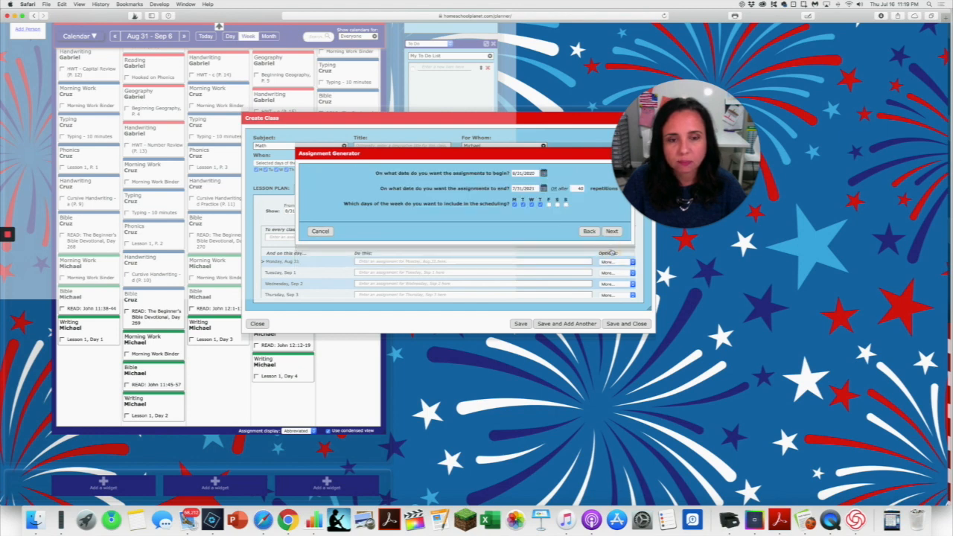
click(582, 188)
text(53)
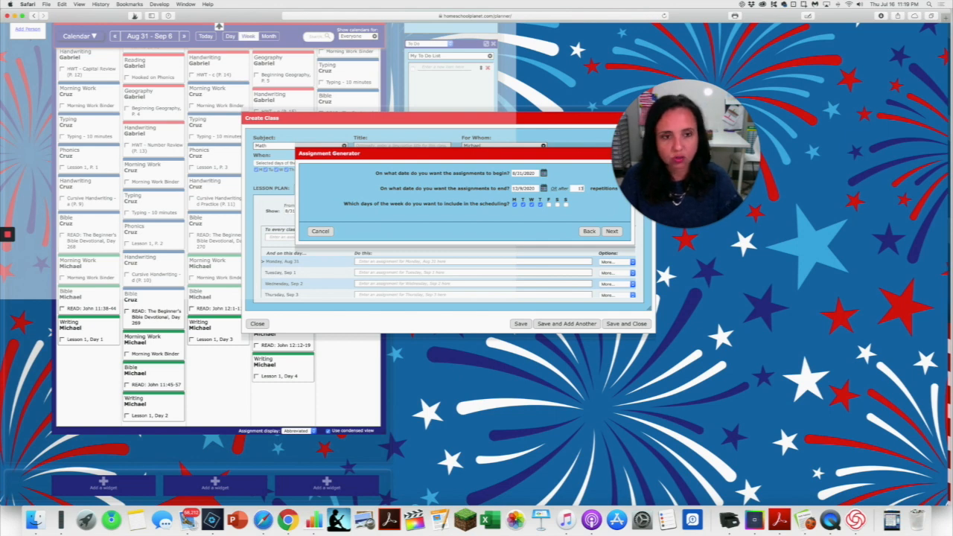
double_click(576, 188)
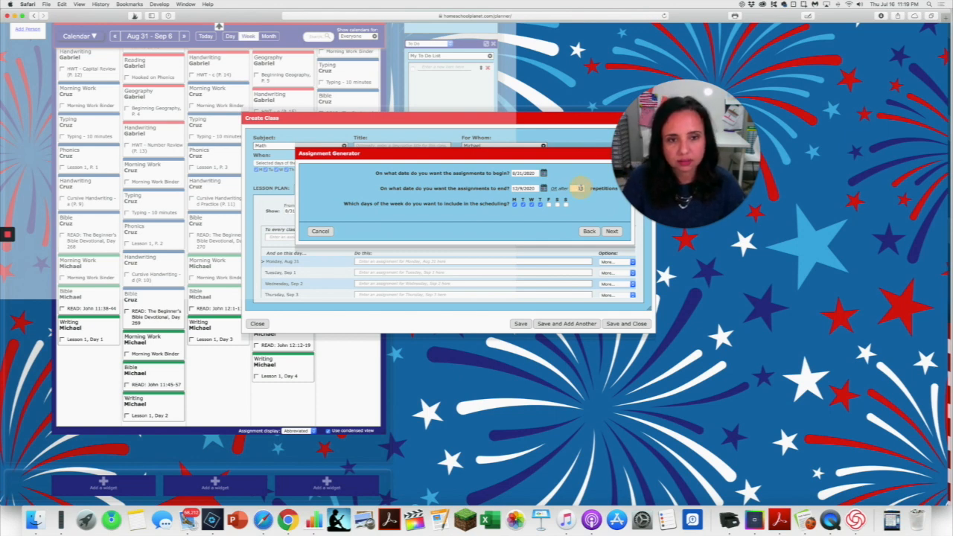
text(30)
double_click(579, 190)
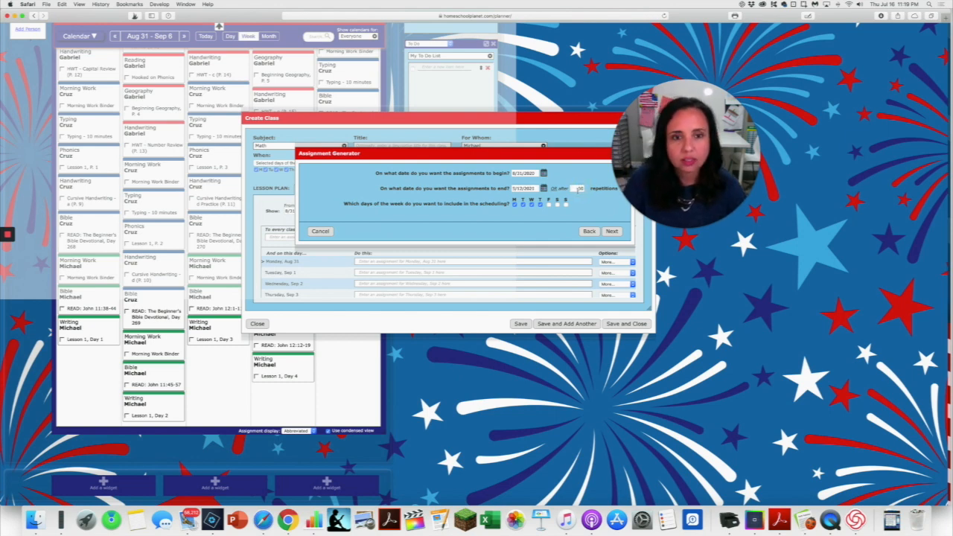
click(611, 231)
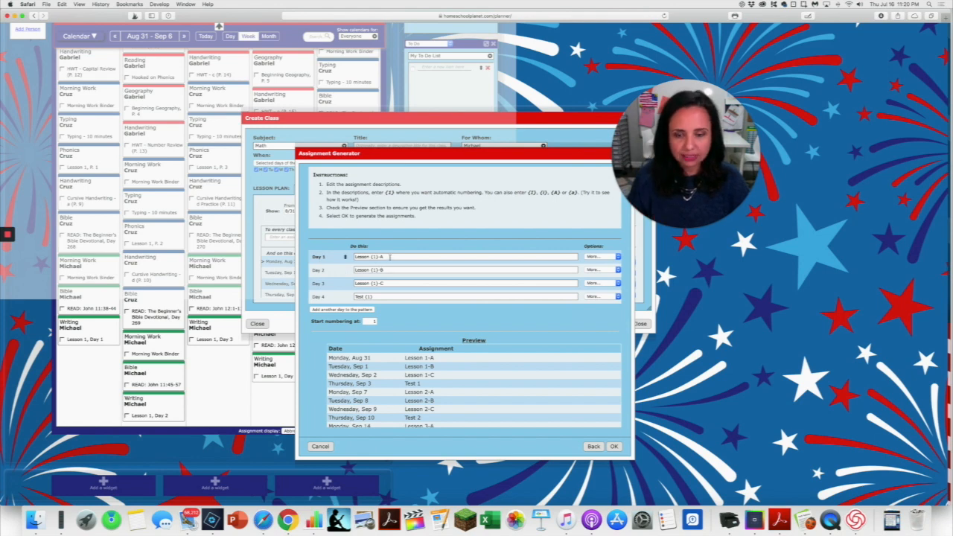
Add a "Watch Video" assignment to Day 1 of the pattern and place it above the lesson assignment.
click(601, 257)
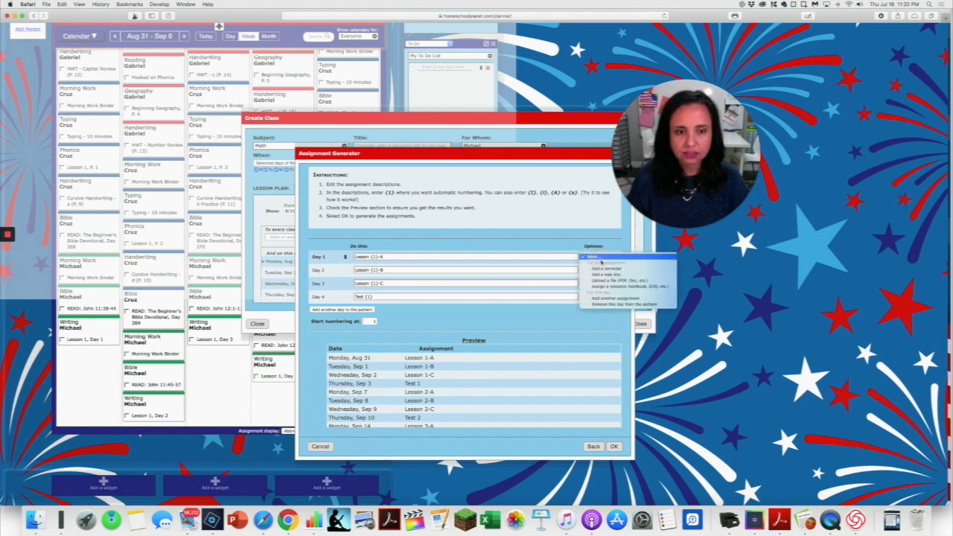
click(613, 299)
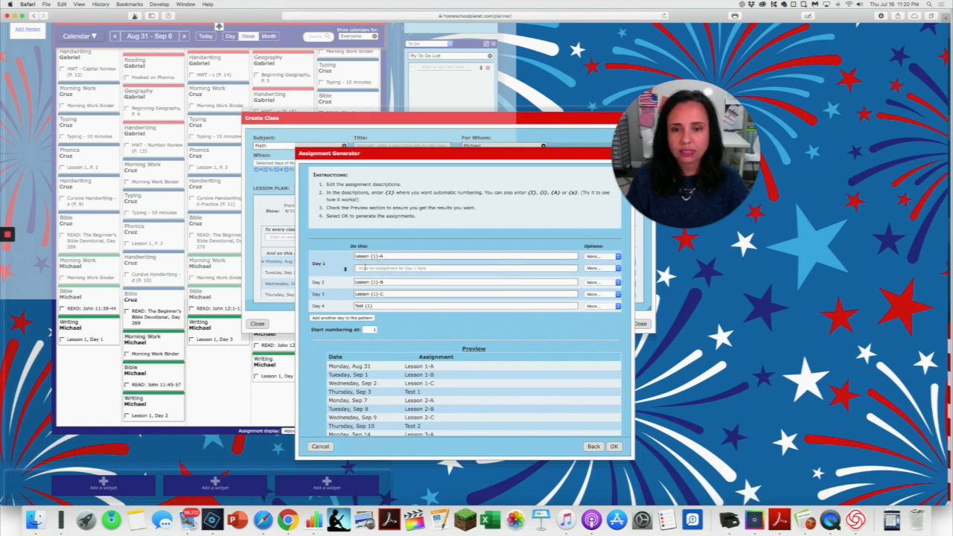
click(365, 268)
text(Wat)
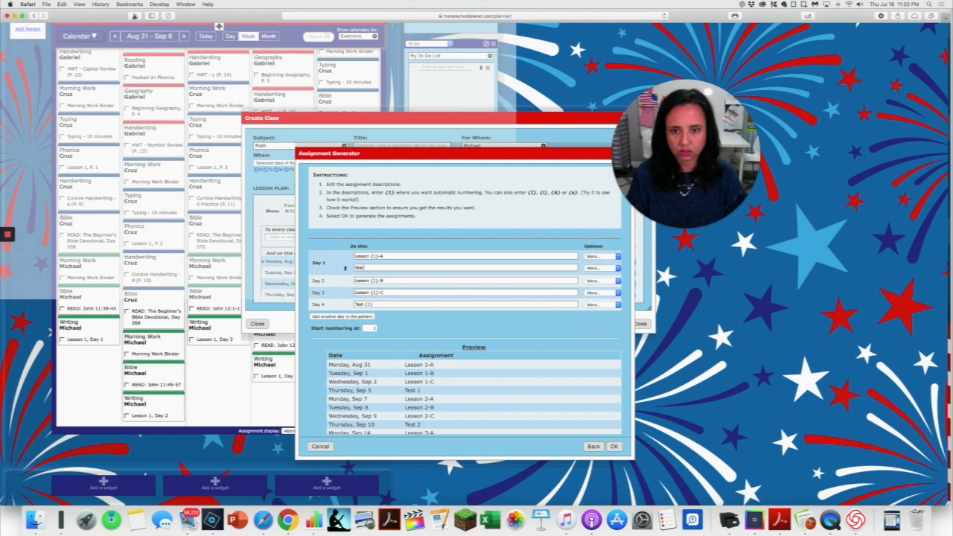
text(ch Video)
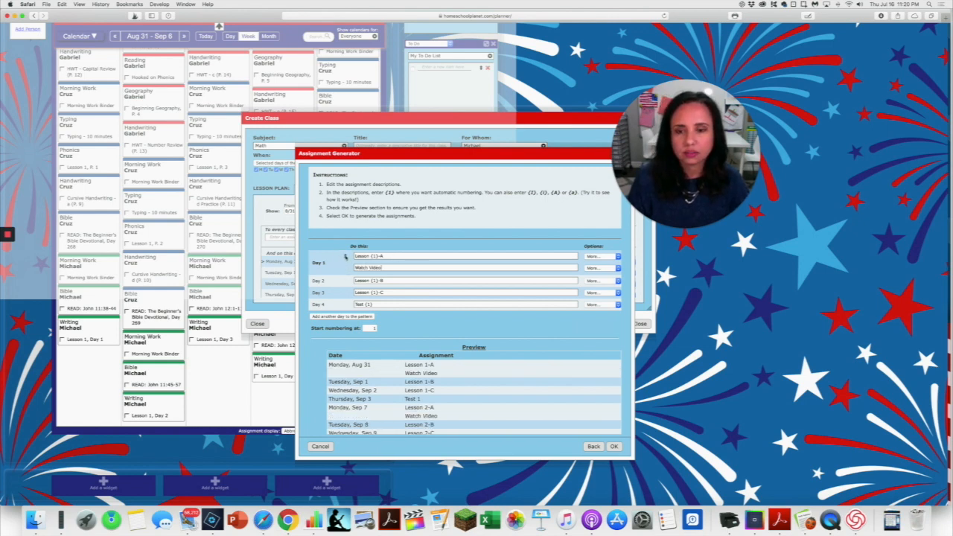
drag(345, 256, 344, 265)
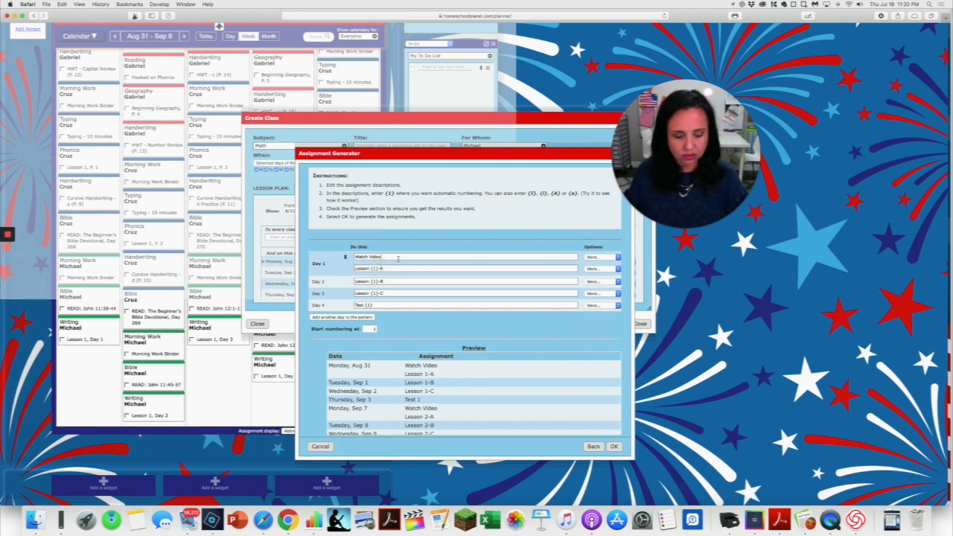
Rename the Day 1 and Day 2 lessons to "Lesson {1}A" and "Lesson {1}B", and add a second Day 2 assignment, "Lesson {1}D".
key(BackSpace)
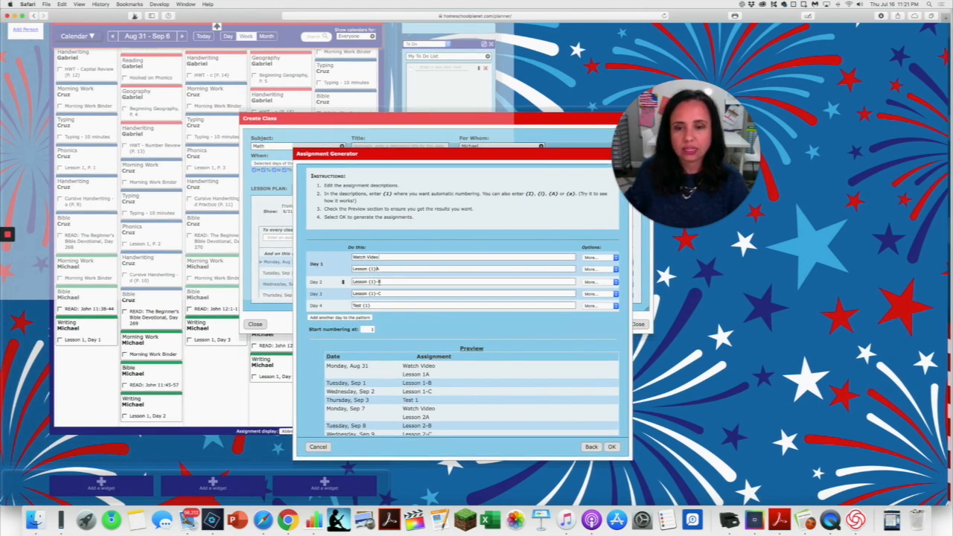
key(BackSpace)
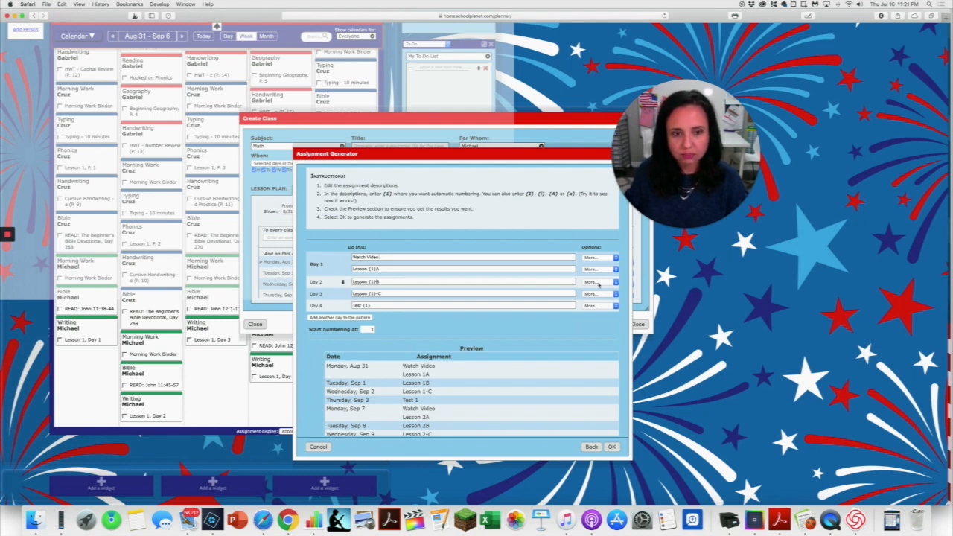
click(599, 282)
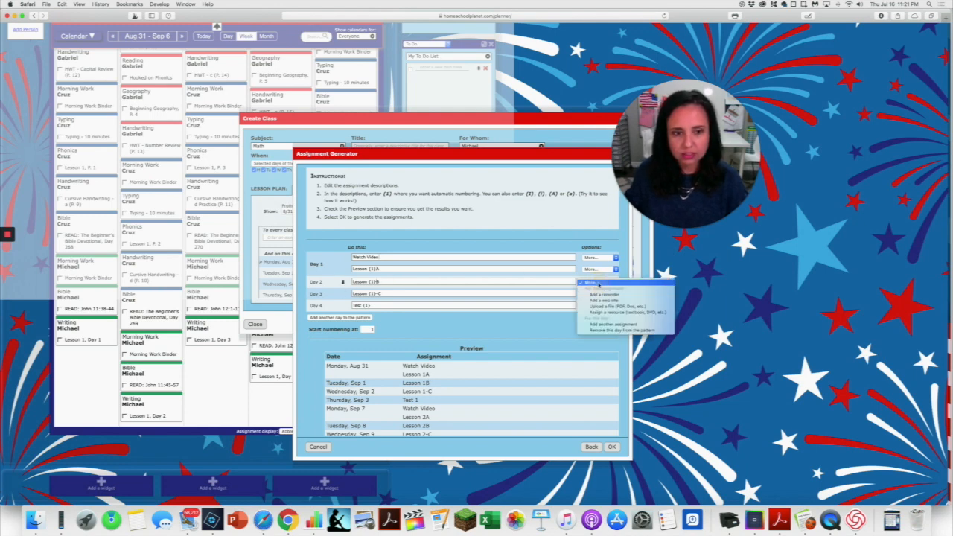
click(613, 323)
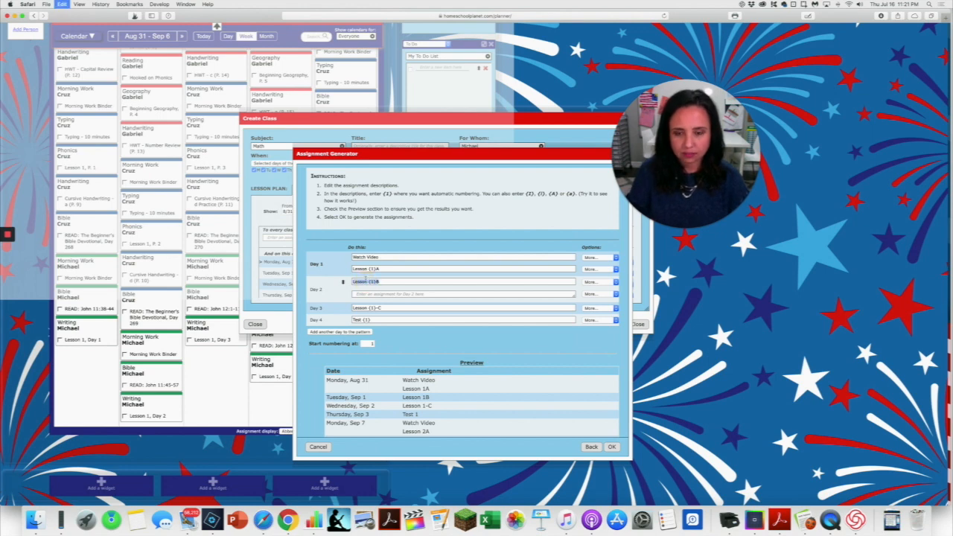
click(374, 294)
text(Lesson {1}B)
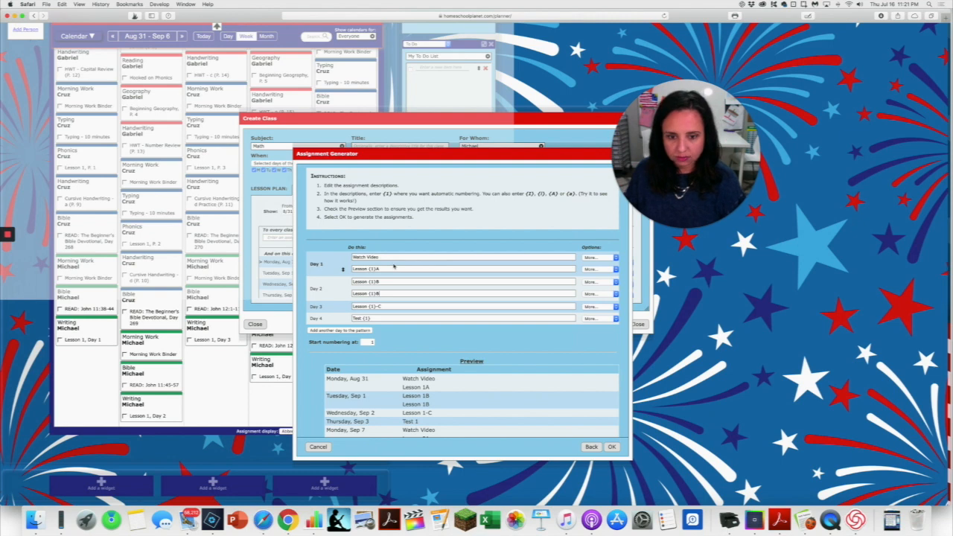
text(D)
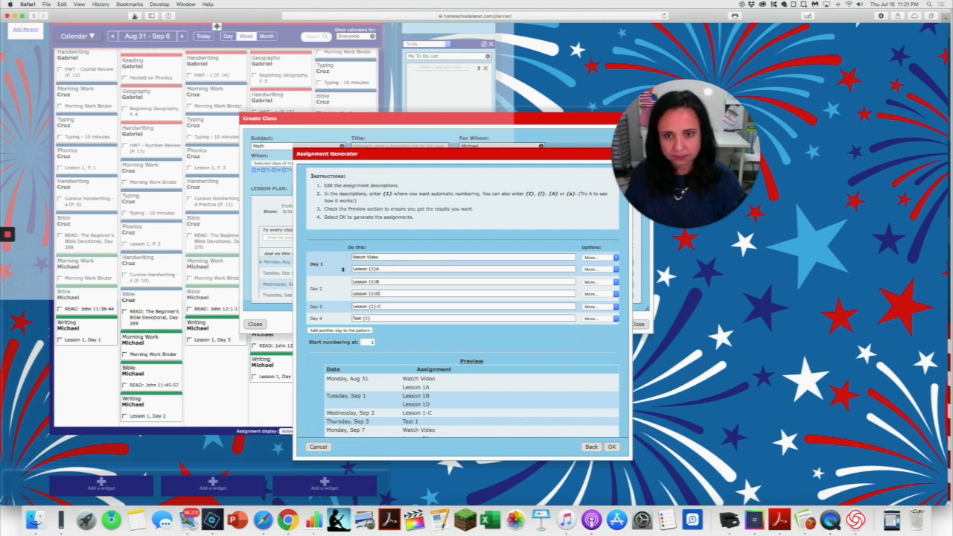
Rename the Day 3 lesson to "Lesson {1}C" and add a second Day 3 assignment with the copied text "Lesson {1}B".
click(378, 306)
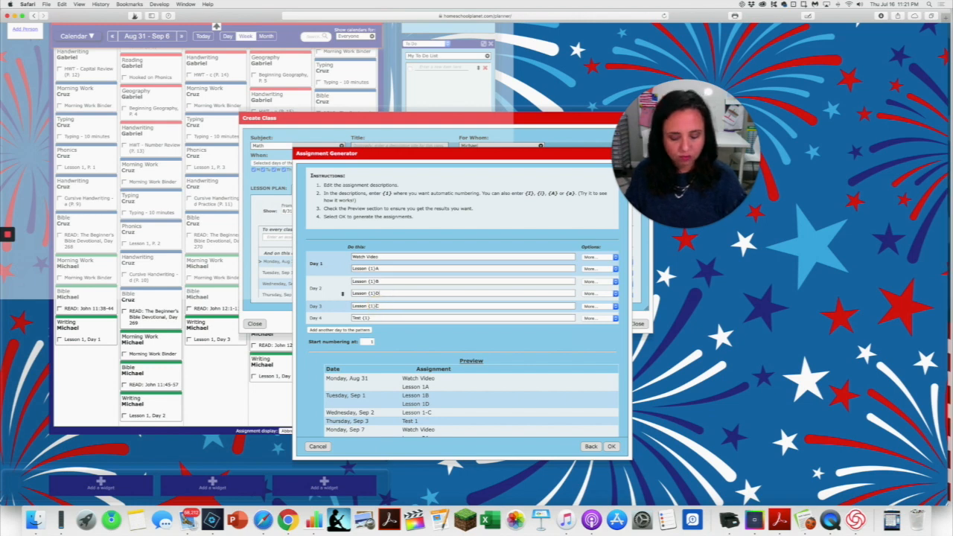
key(BackSpace)
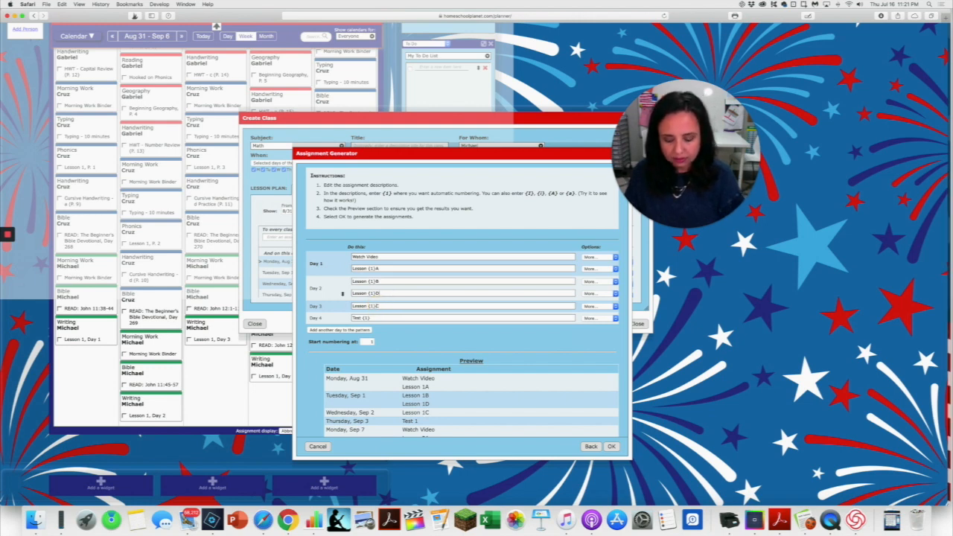
click(601, 307)
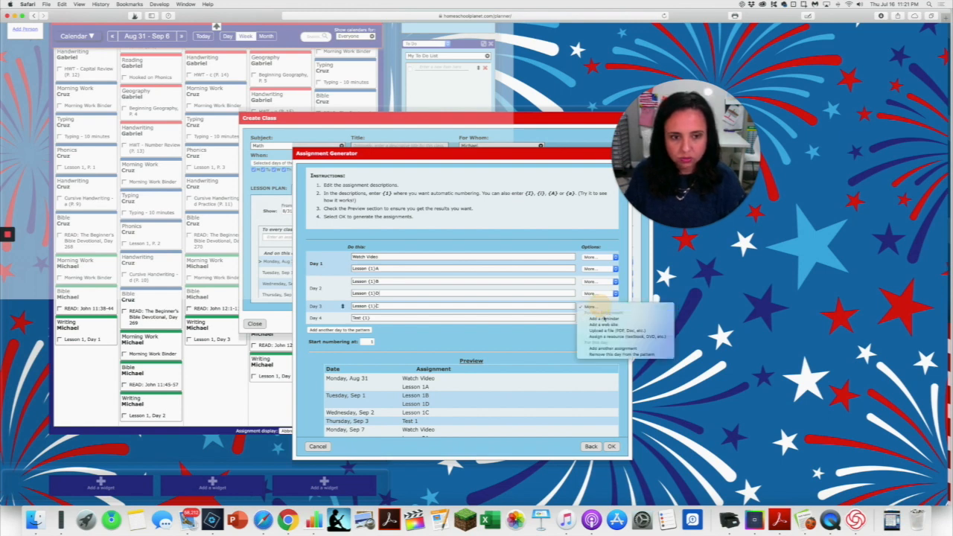
click(607, 348)
click(398, 319)
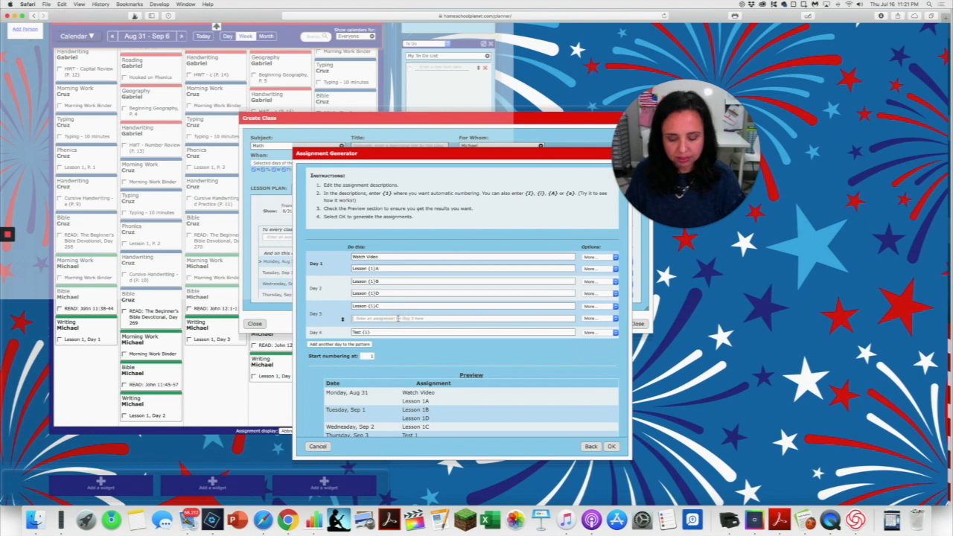
text(Lesson {1}B)
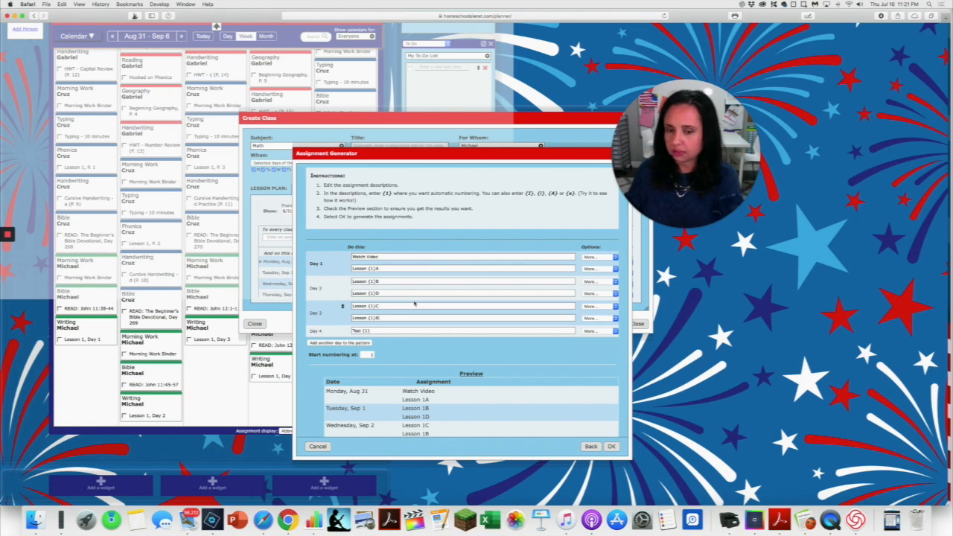
scroll(393, 298, up, 1)
click(383, 296)
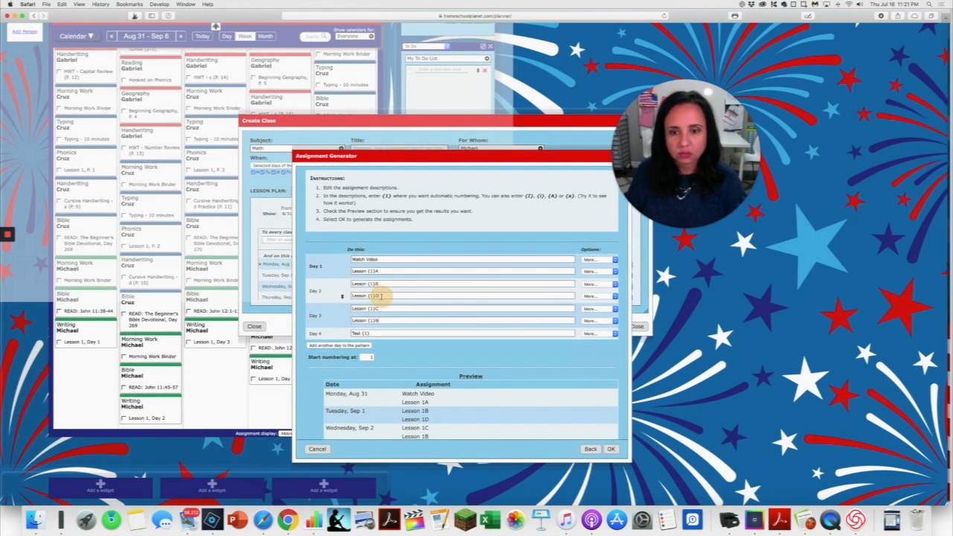
scroll(384, 320, up, 1)
key(BackSpace)
text(E)
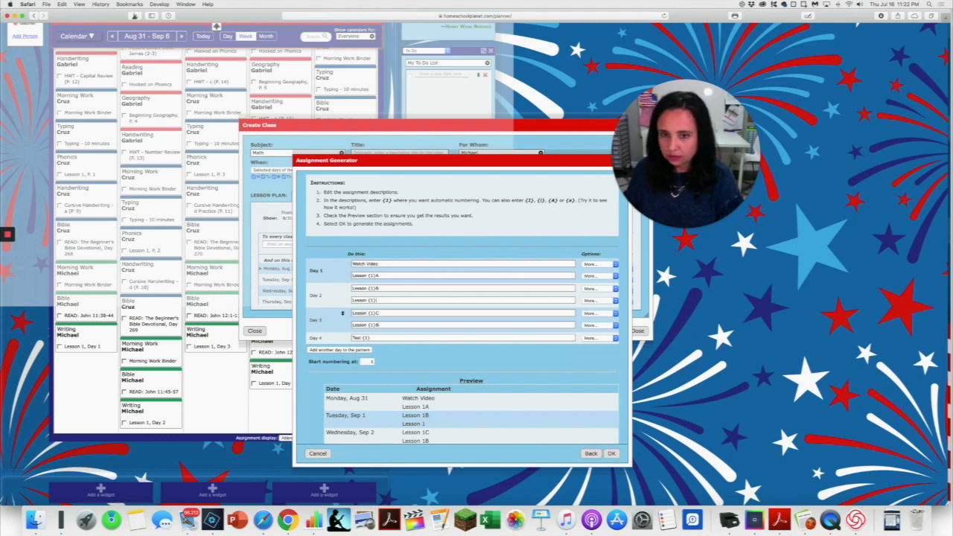
text(D)
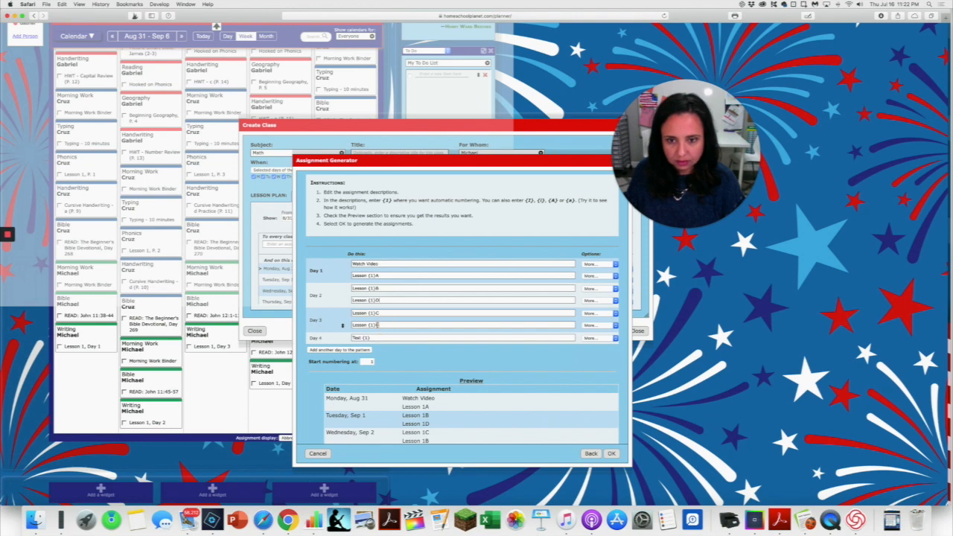
Change the second Day 3 assignment to "Lesson {1}E".
drag(376, 325, 381, 325)
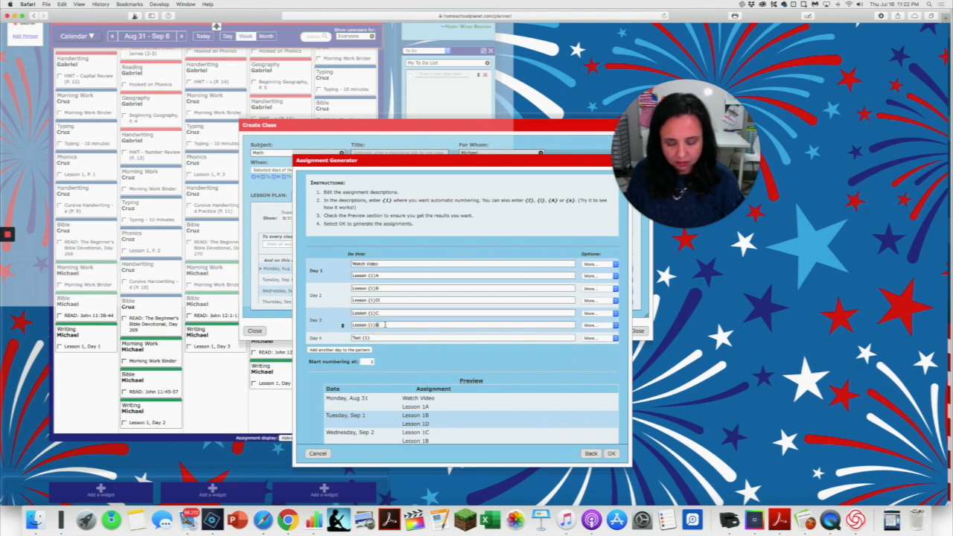
text(E)
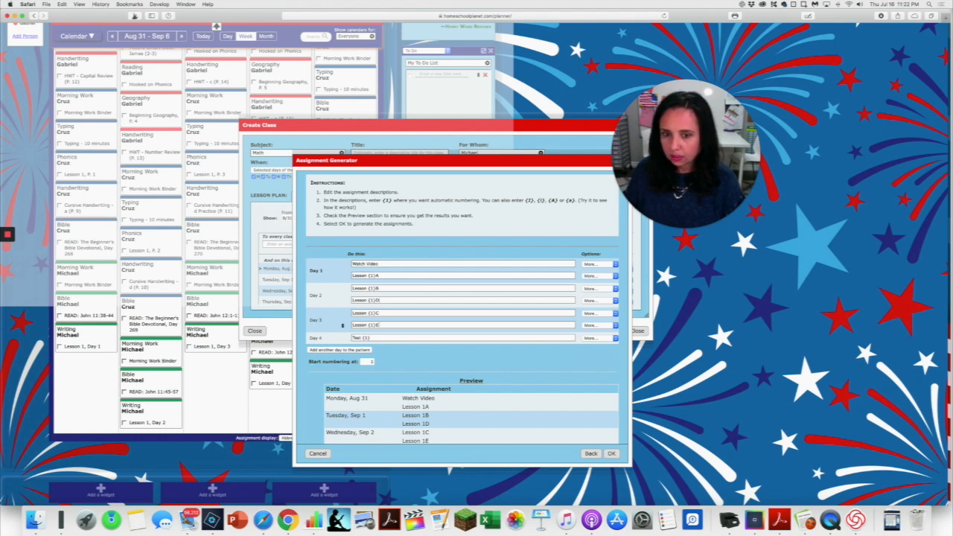
Review the preview of the Math assignments and their dates, from the first week through the last repetition.
scroll(372, 323, left, 1)
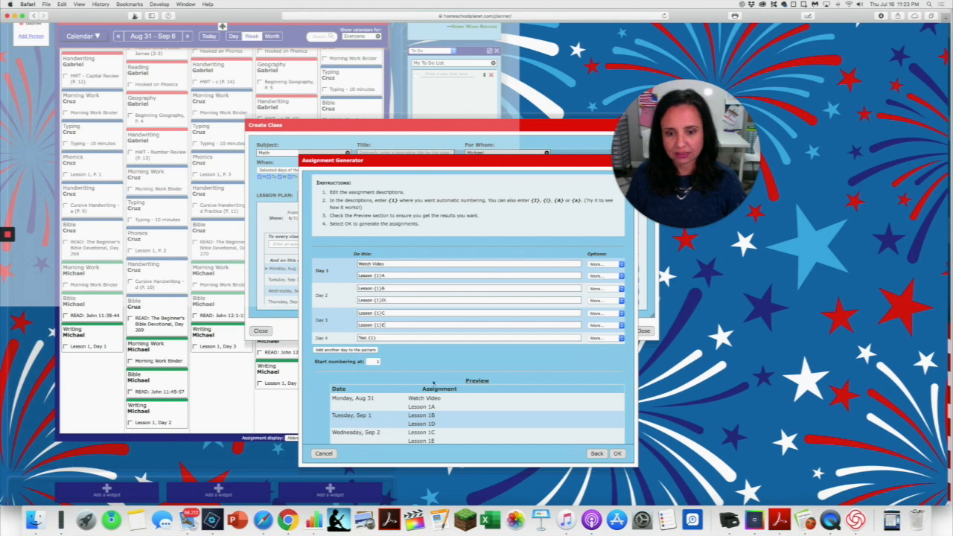
scroll(474, 411, down, 2)
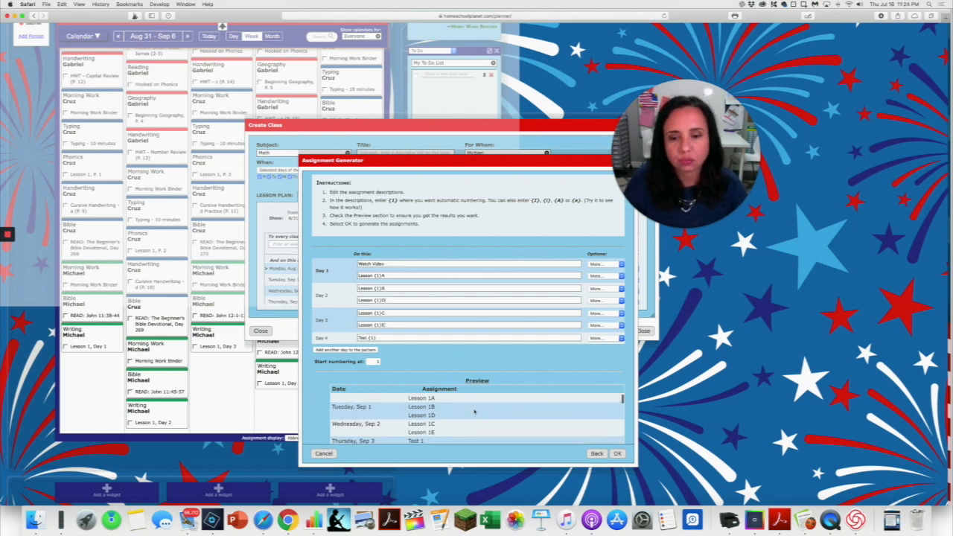
scroll(474, 413, up, 2)
scroll(441, 434, down, 3)
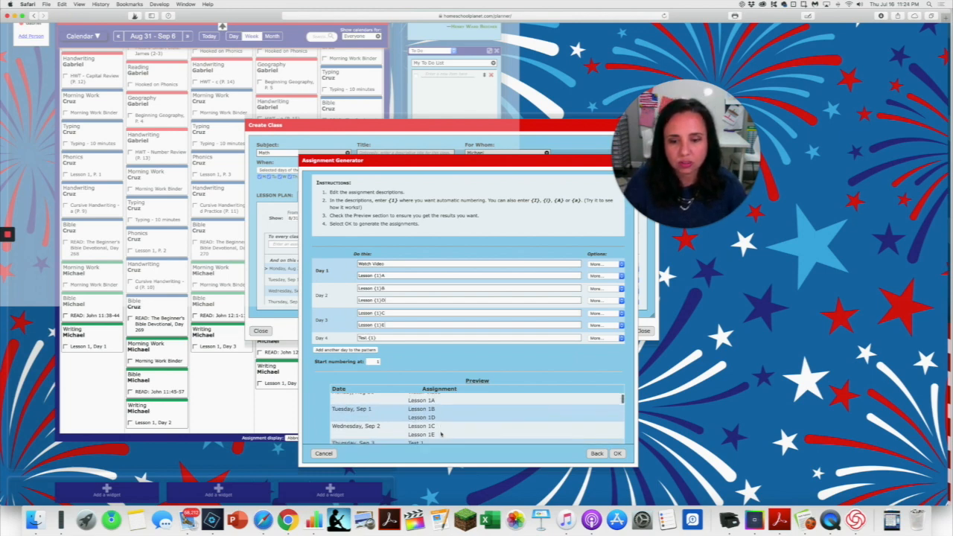
scroll(441, 433, down, 2)
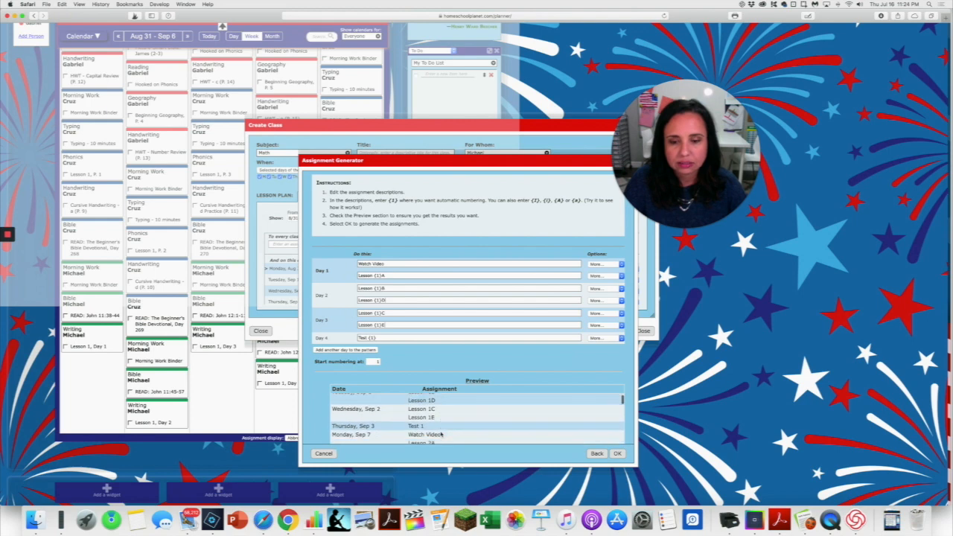
scroll(450, 435, up, 4)
scroll(457, 437, down, 3)
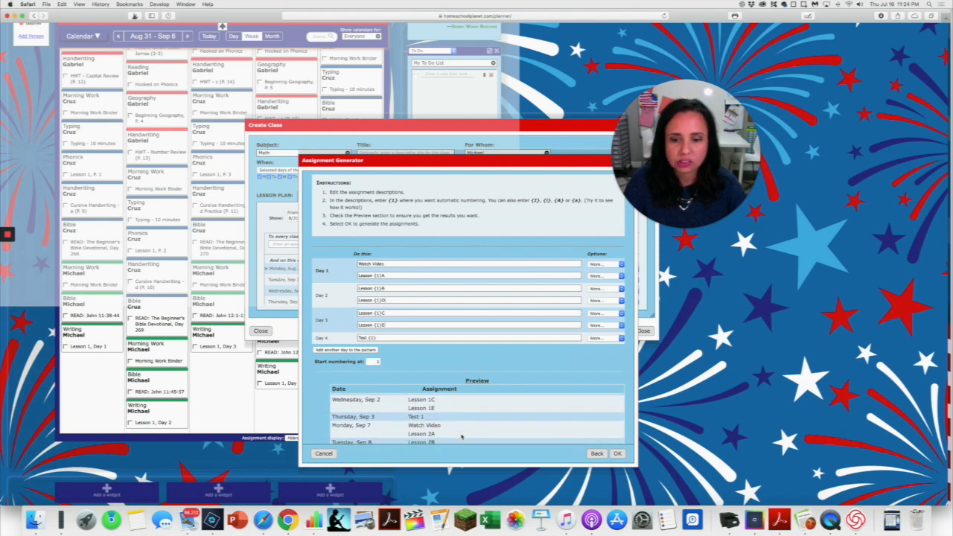
scroll(462, 437, down, 1)
scroll(461, 437, down, 2)
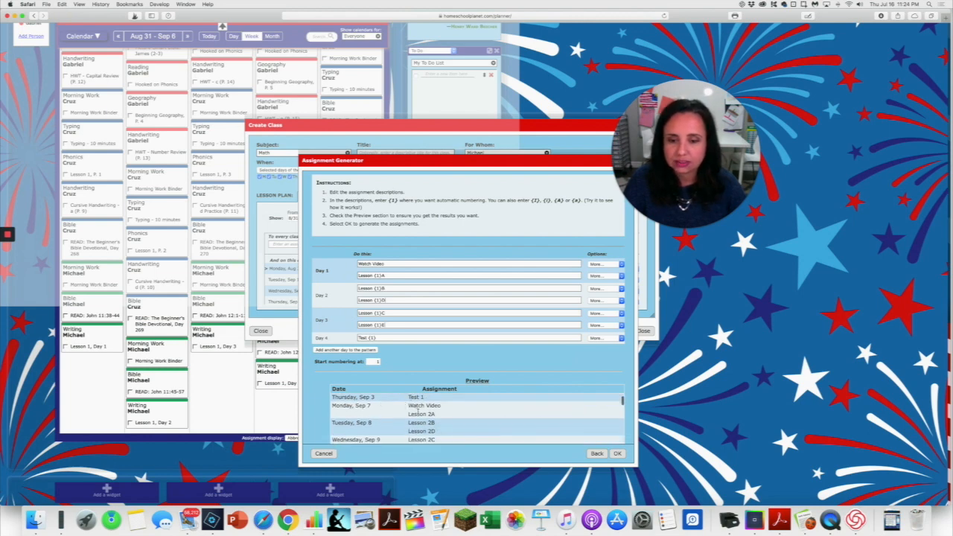
scroll(425, 419, down, 3)
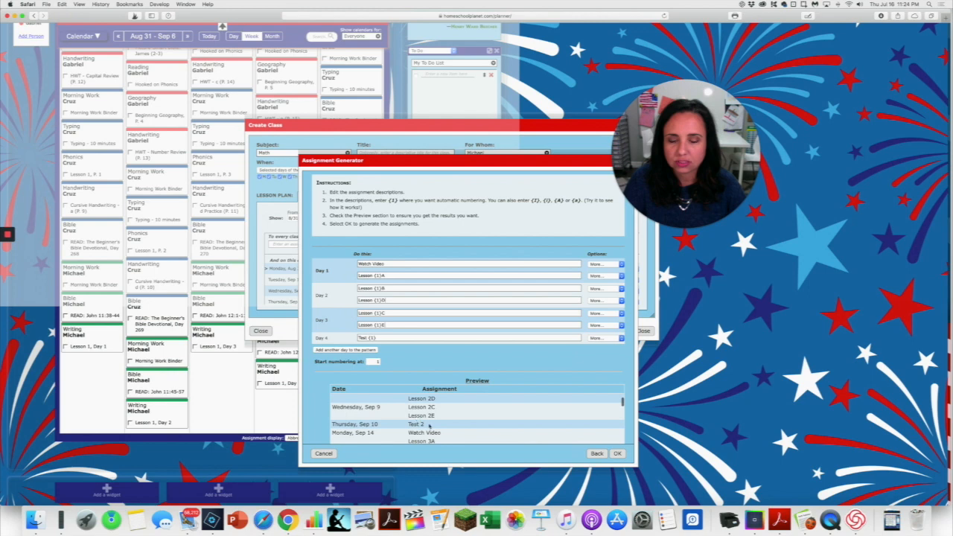
scroll(429, 426, down, 4)
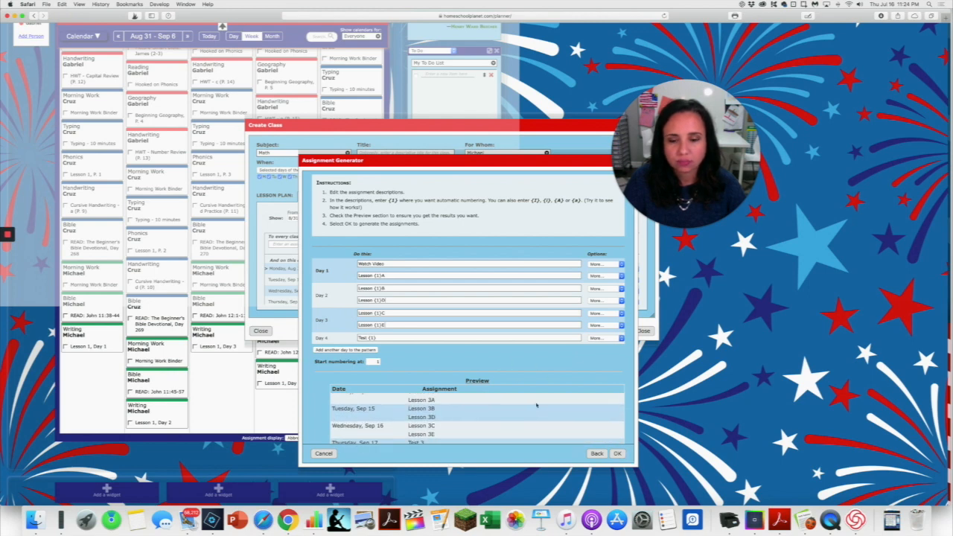
scroll(538, 409, down, 15)
scroll(537, 409, down, 10)
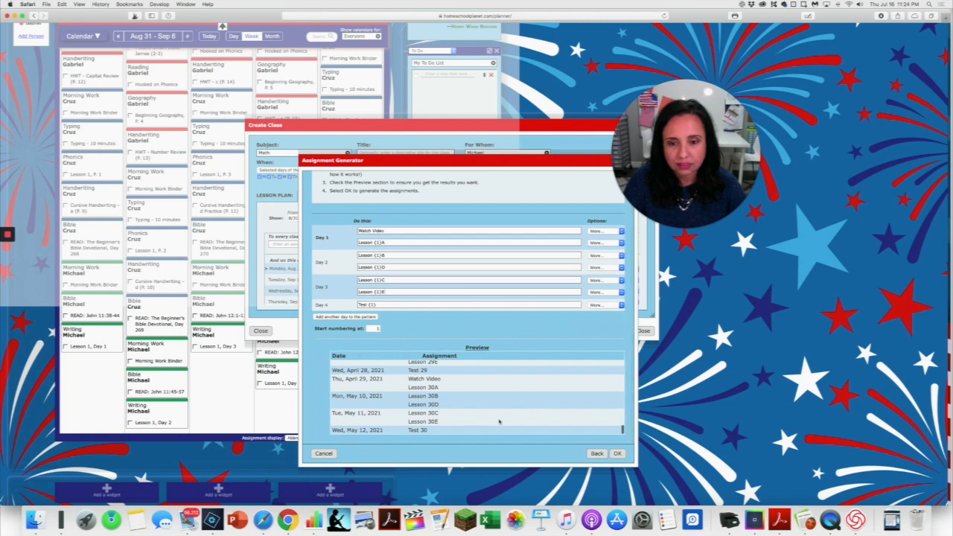
Generate the Math assignments from the pattern, and enlarge and move the Create Class window to show more of the lesson plan.
click(617, 453)
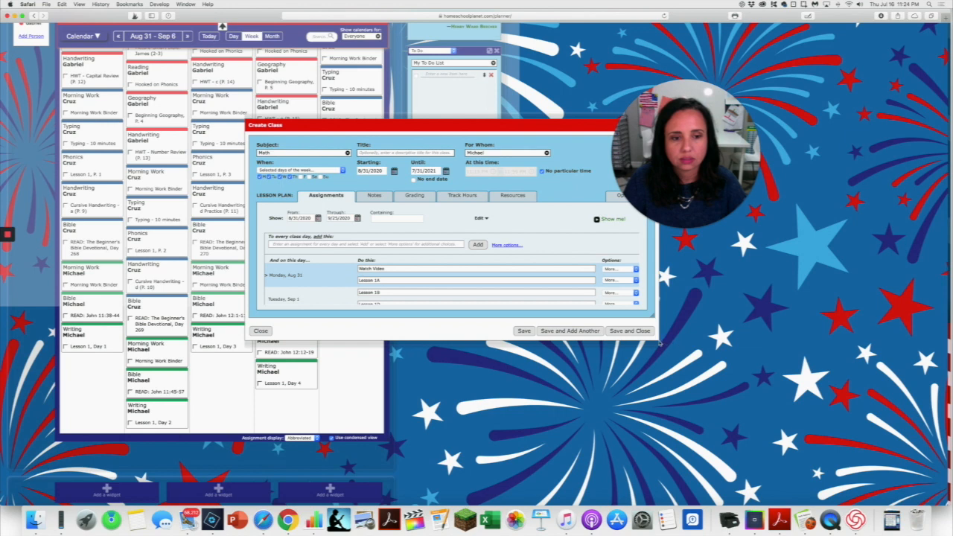
drag(380, 122, 286, 116)
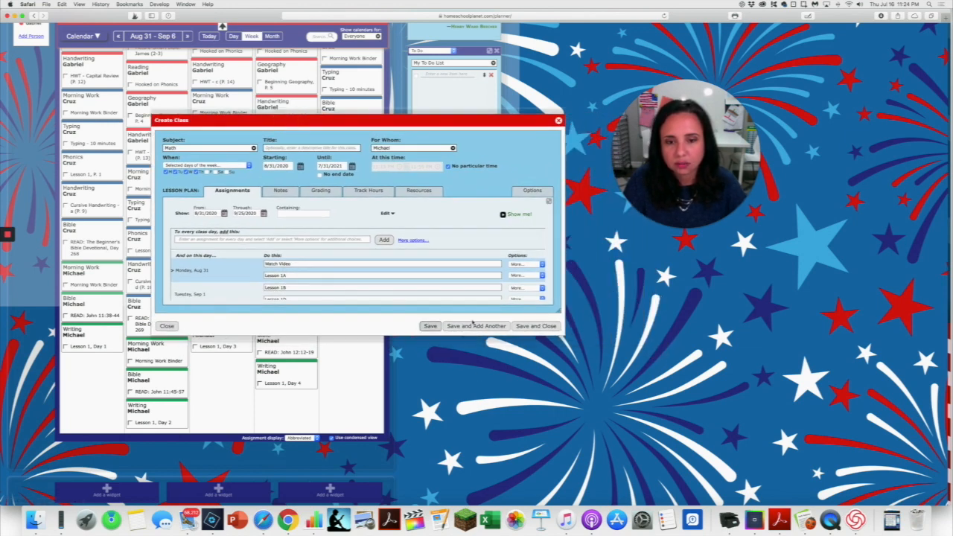
drag(560, 313, 558, 423)
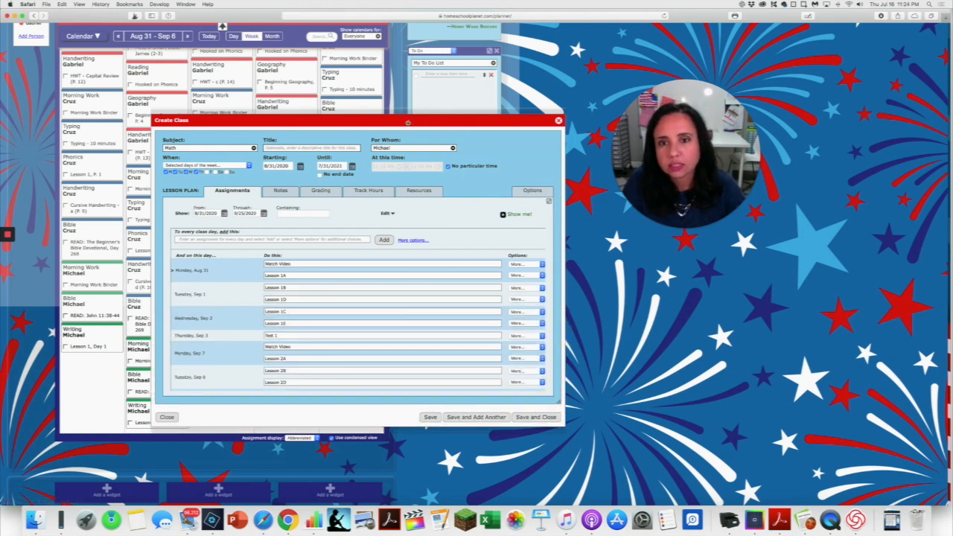
drag(409, 121, 408, 66)
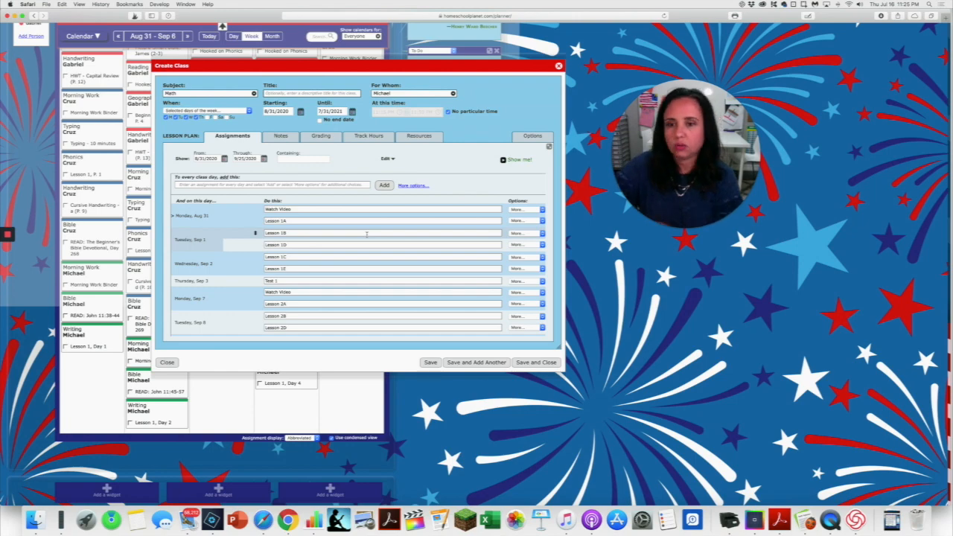
Show the Math lesson plan through 7/31/2021 and review how the assignments are spread over the class dates.
scroll(340, 277, down, 10)
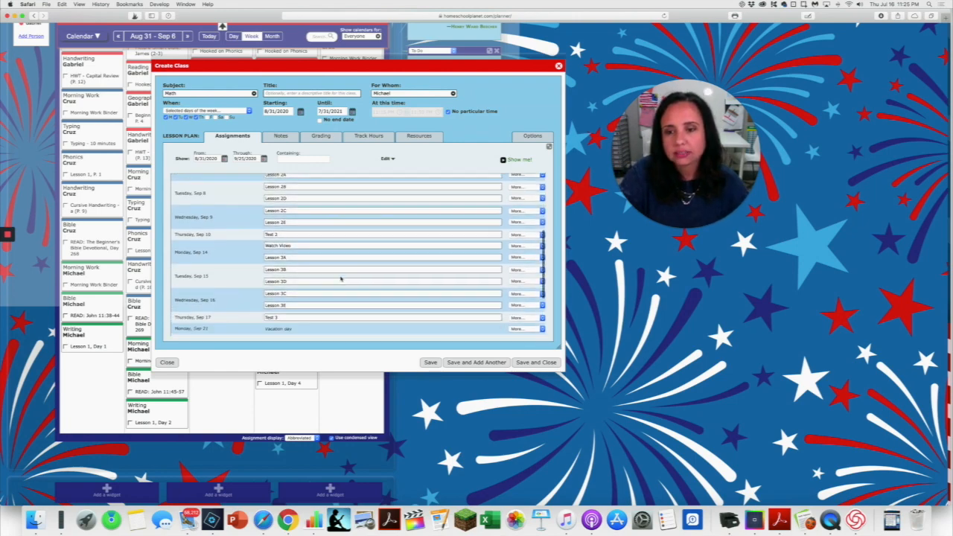
scroll(340, 278, down, 1)
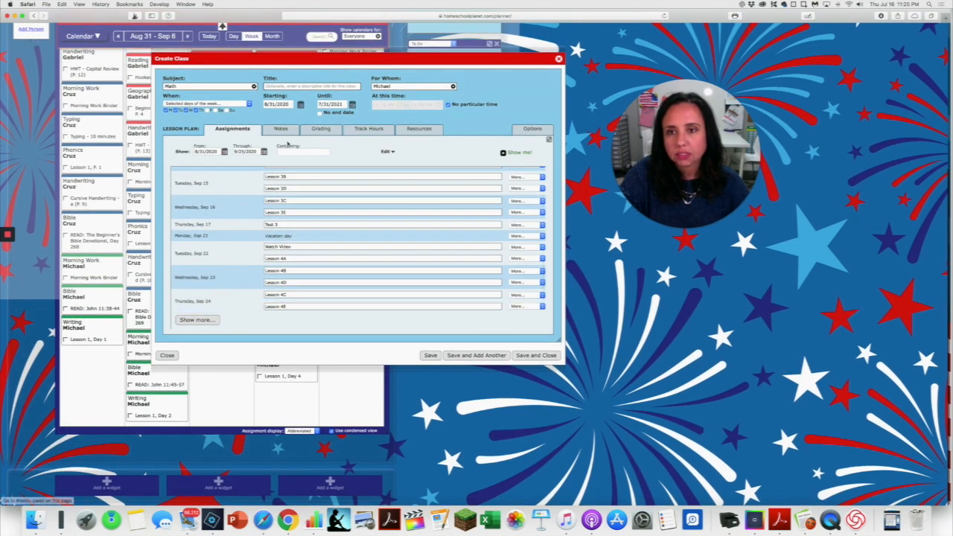
click(264, 153)
click(309, 261)
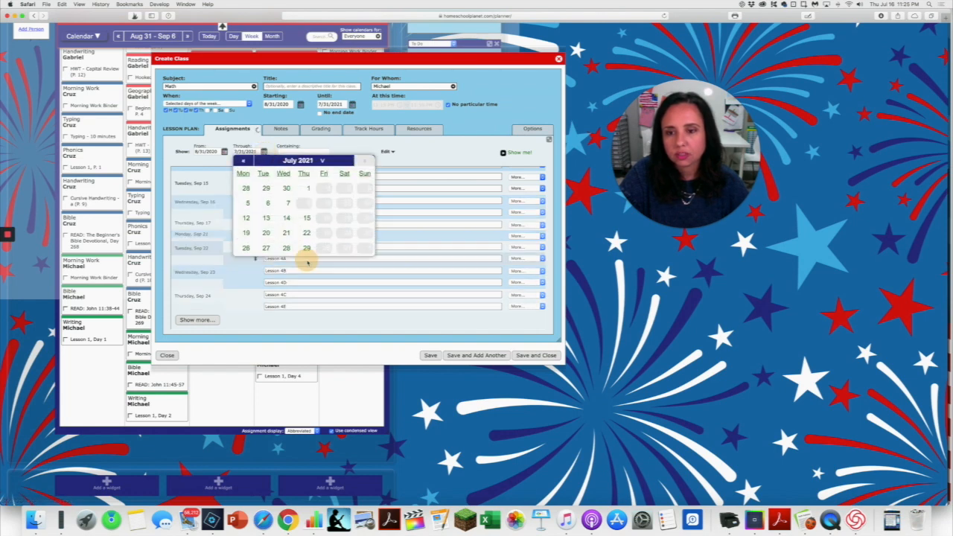
scroll(306, 261, down, 5)
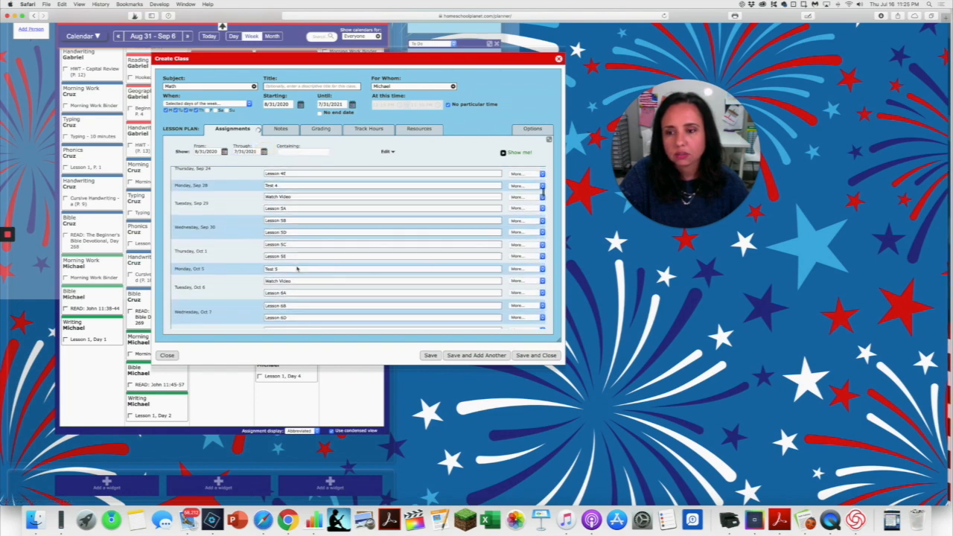
scroll(296, 266, down, 10)
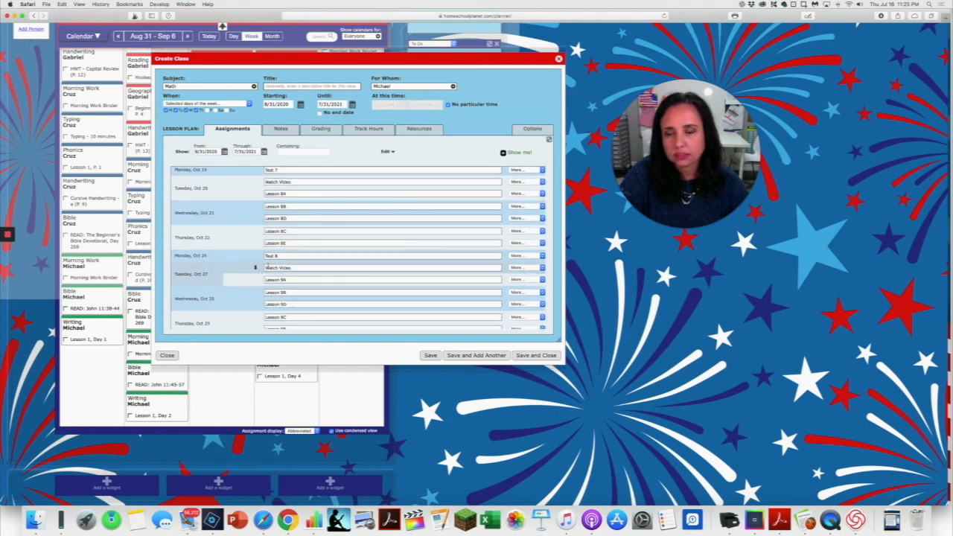
scroll(267, 266, up, 10)
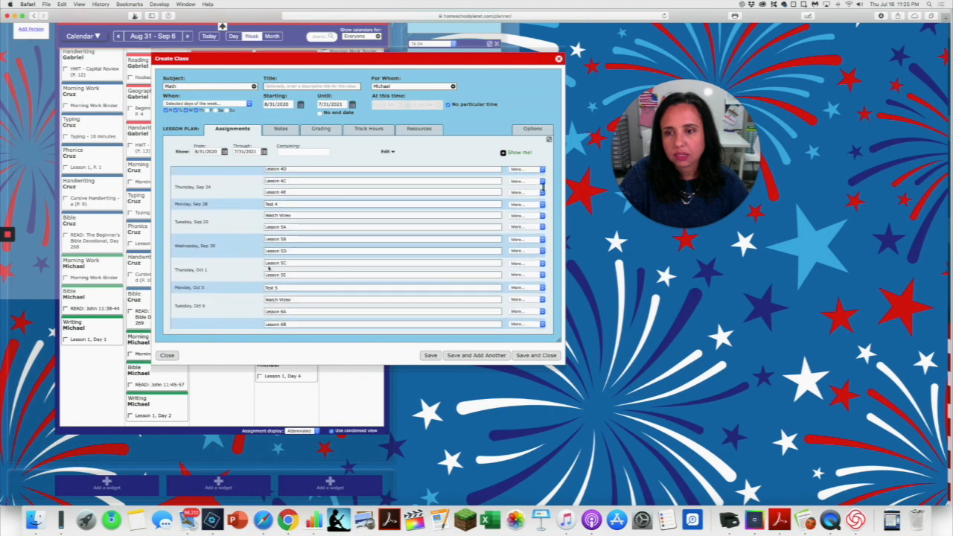
scroll(268, 268, up, 5)
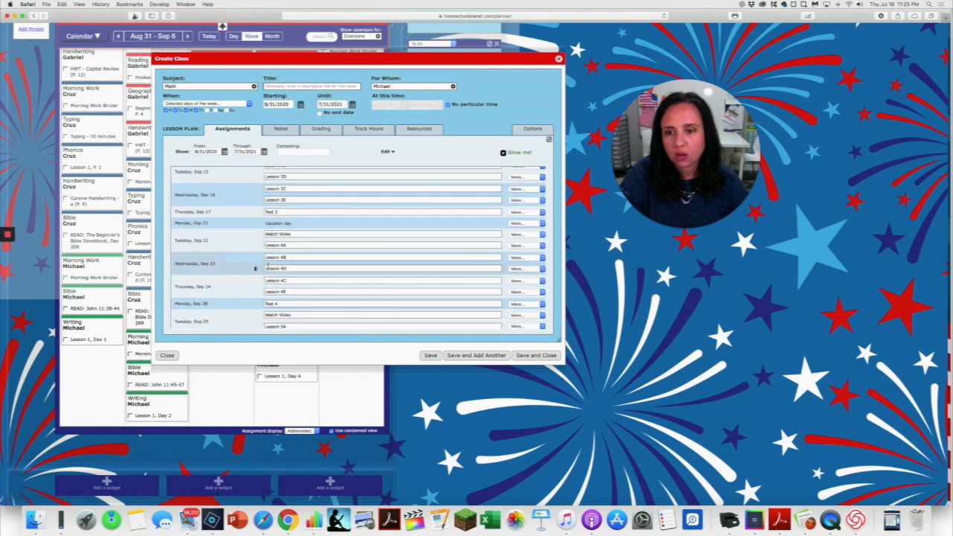
scroll(277, 216, down, 1)
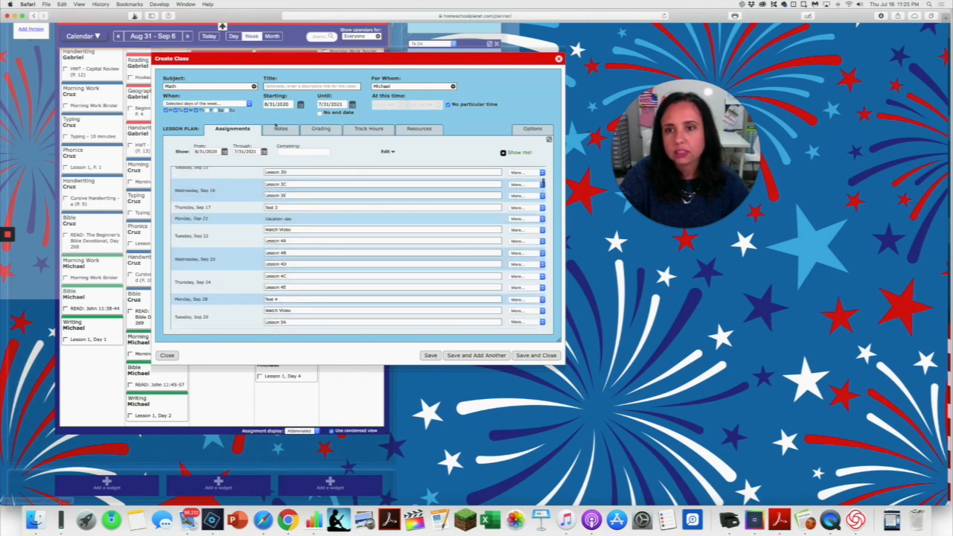
scroll(246, 122, up, 1)
click(249, 123)
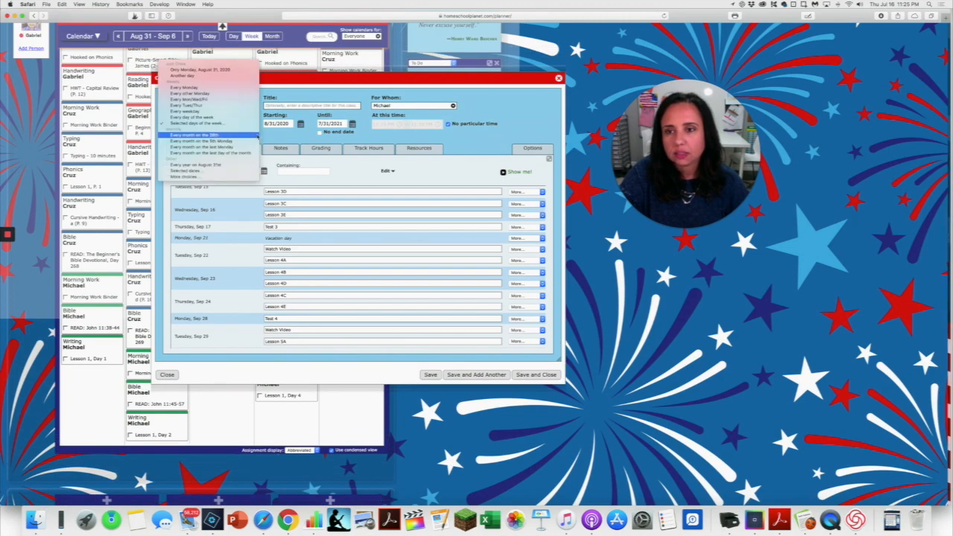
click(238, 123)
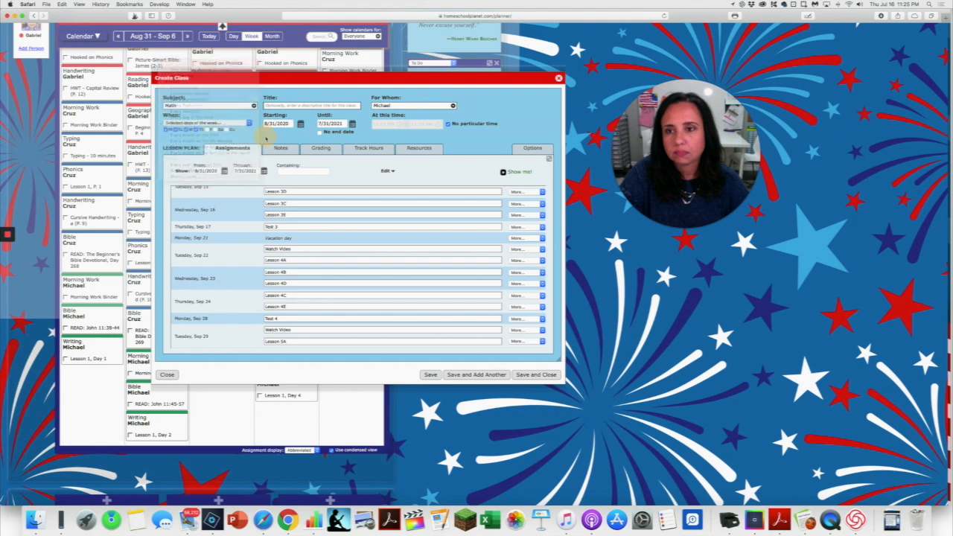
click(248, 124)
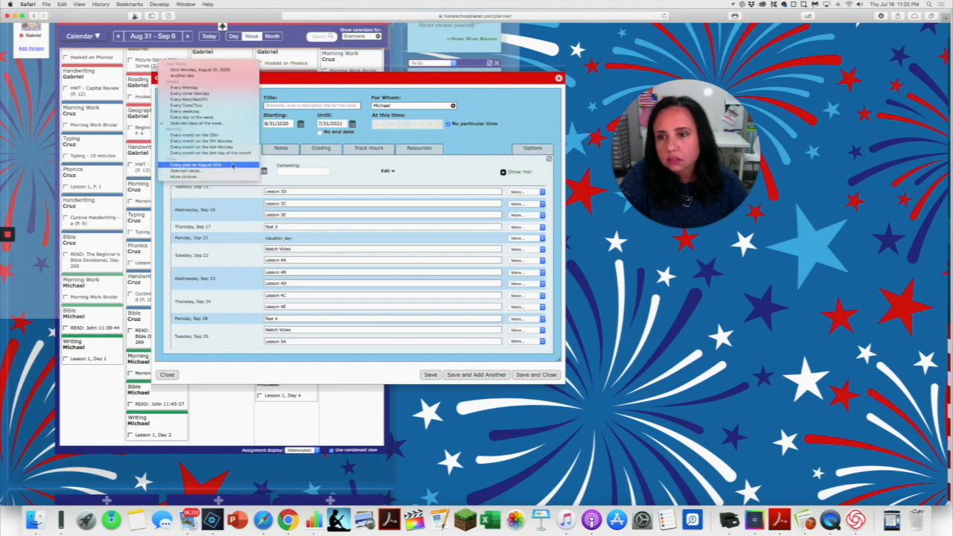
click(229, 171)
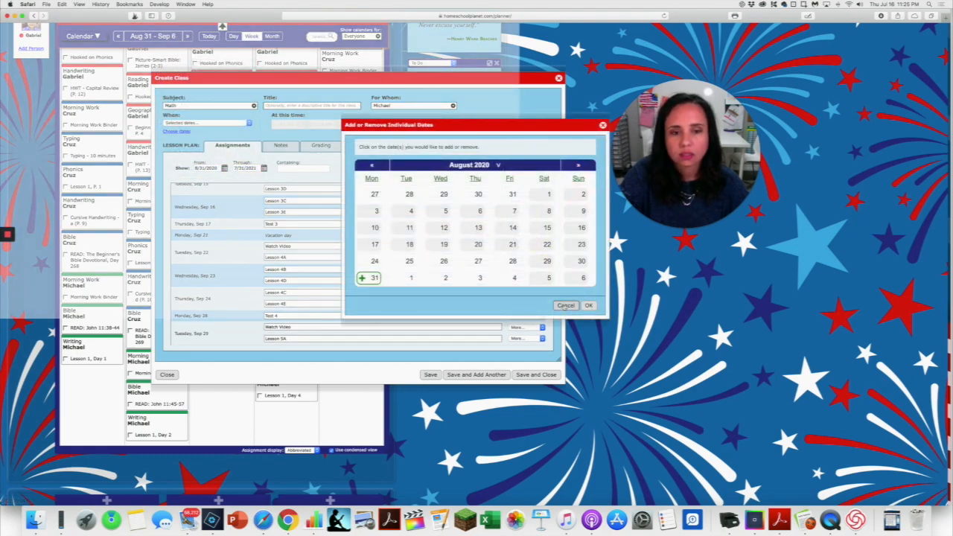
click(565, 306)
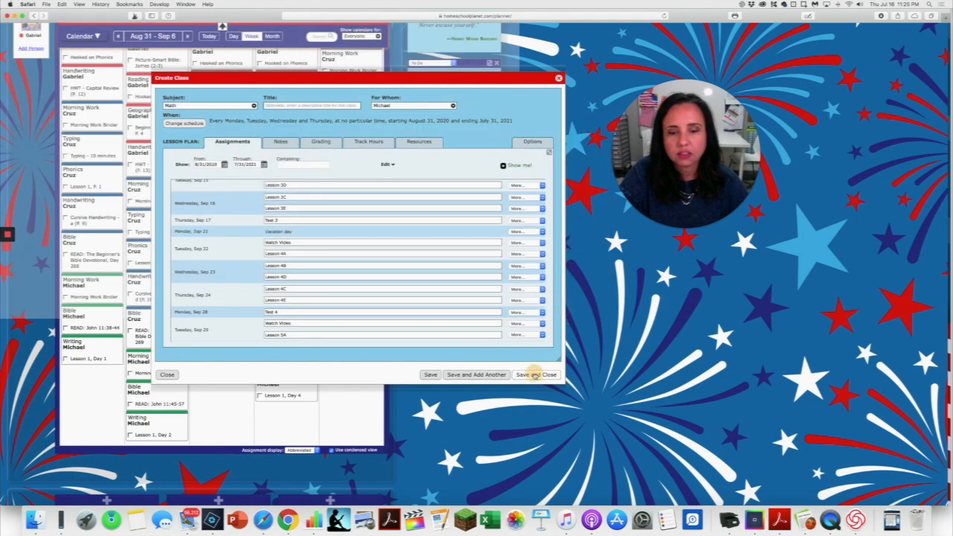
Save the Math class to the calendar, and reopen it for editing from its Monday, August 31 entry.
click(535, 374)
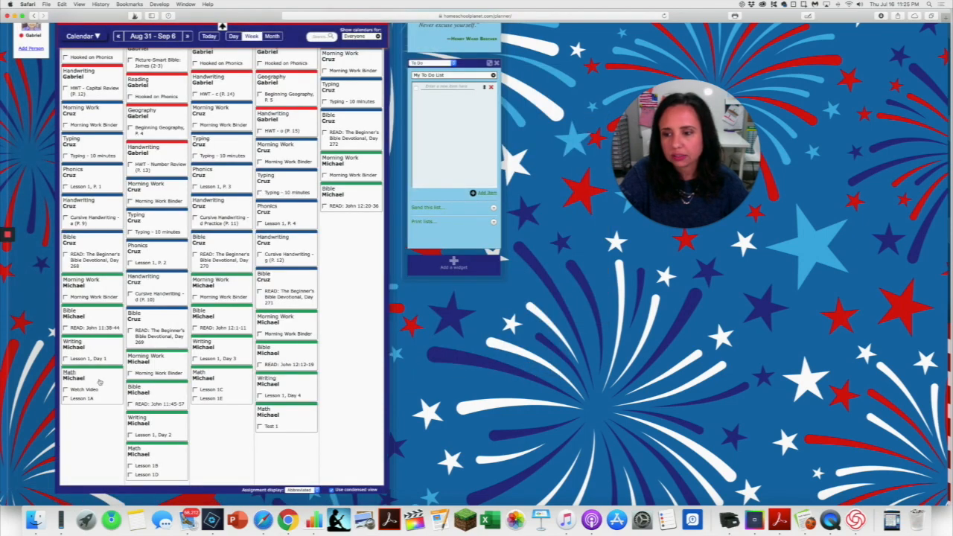
click(106, 386)
click(107, 318)
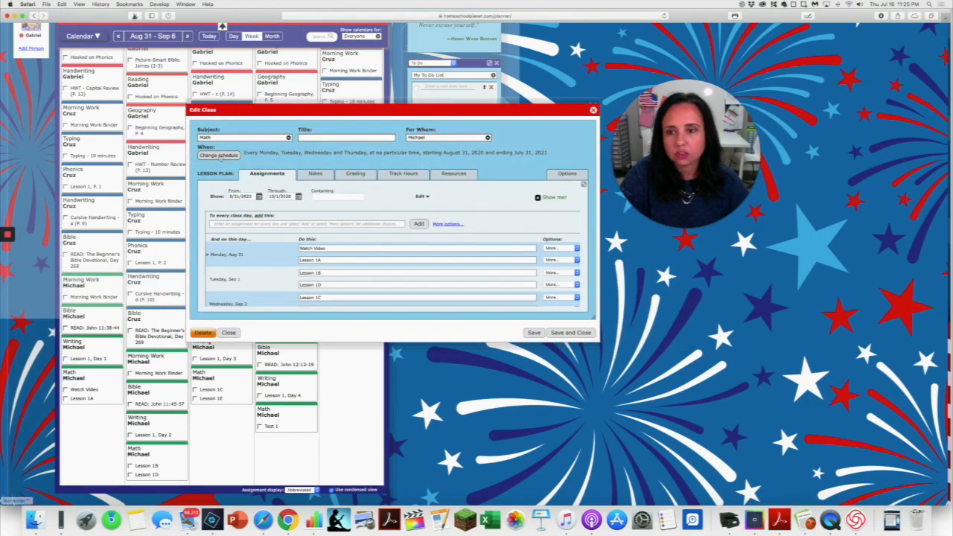
Add Friday, September 25, 2020 to the Math class schedule as an individual class date.
click(218, 155)
click(456, 186)
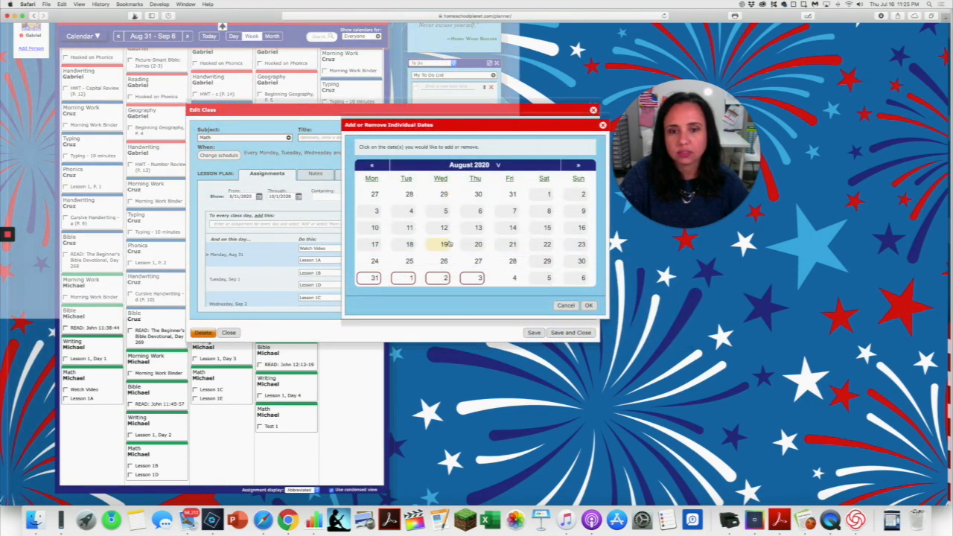
click(586, 165)
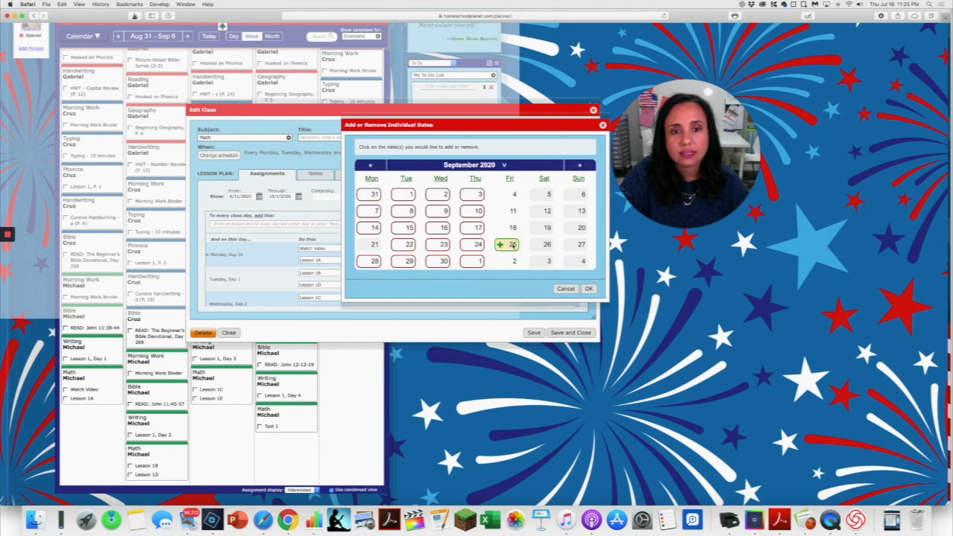
click(512, 244)
click(588, 288)
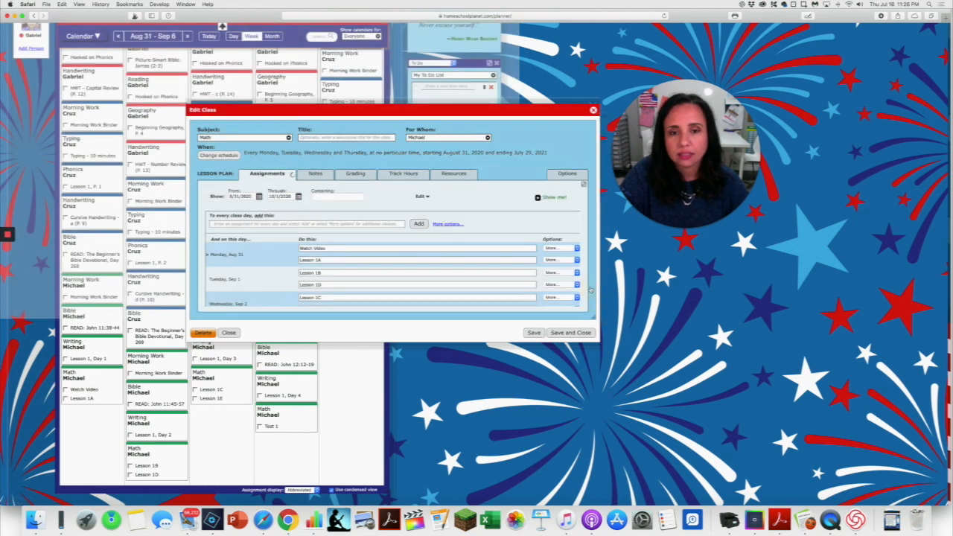
Eliminate gaps in the Math schedule from Thursday, September 24 forward, so the following assignments move up to fill the empty Friday.
scroll(438, 288, down, 10)
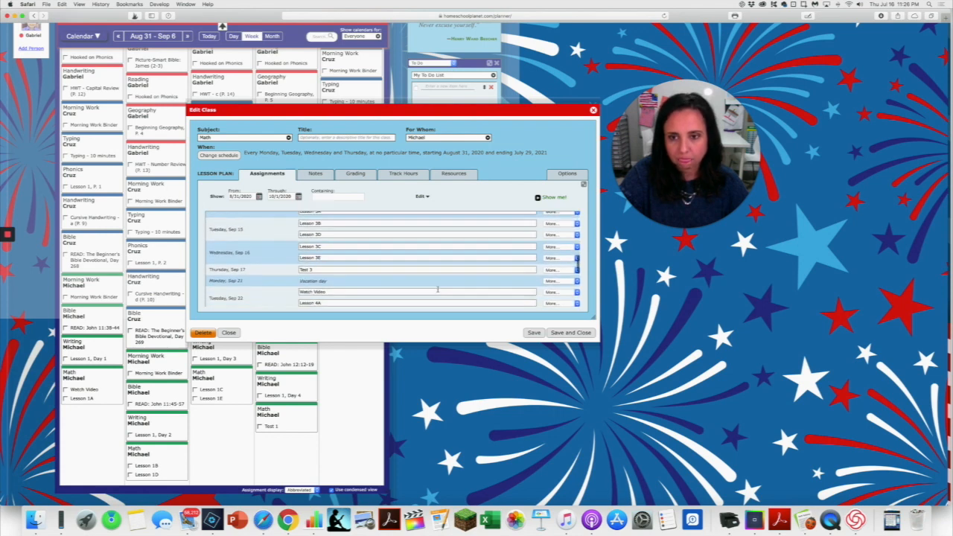
scroll(438, 289, down, 8)
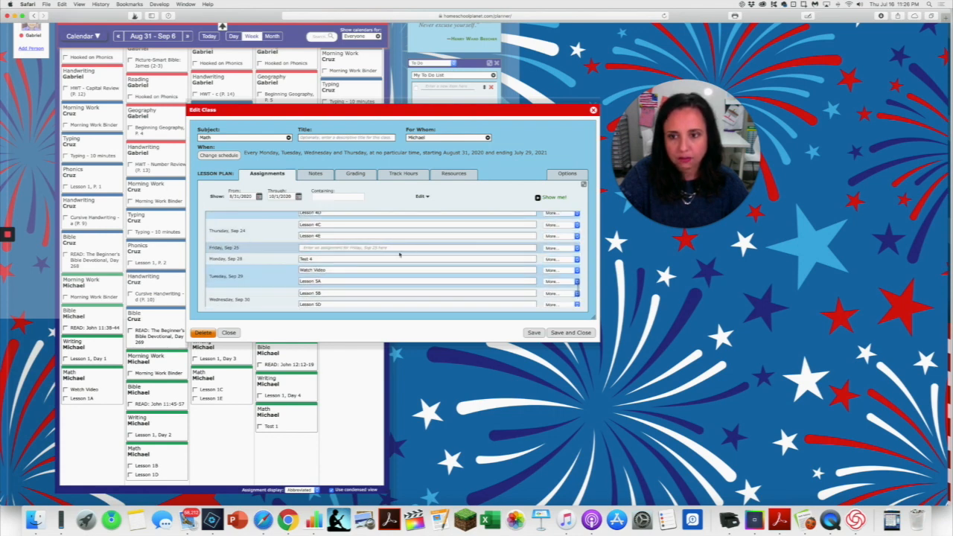
click(561, 236)
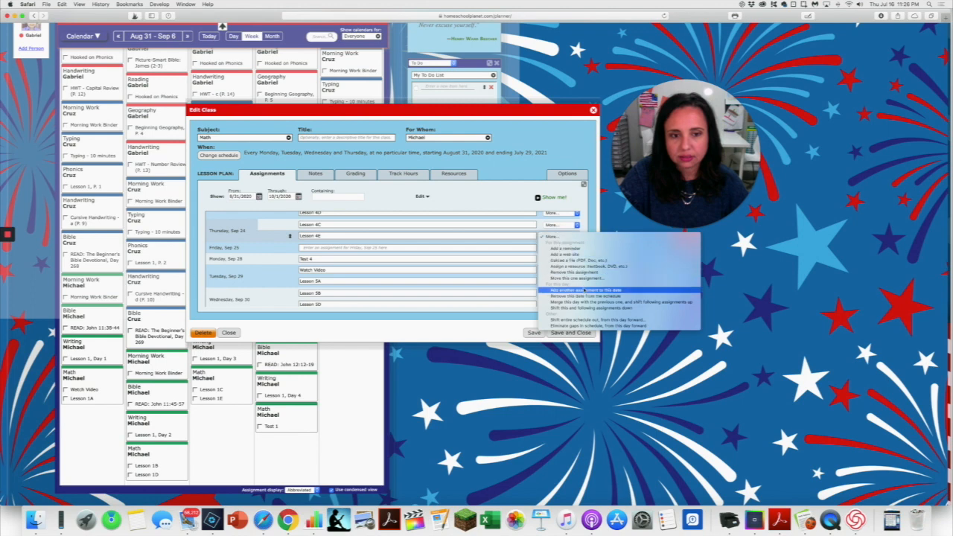
click(572, 319)
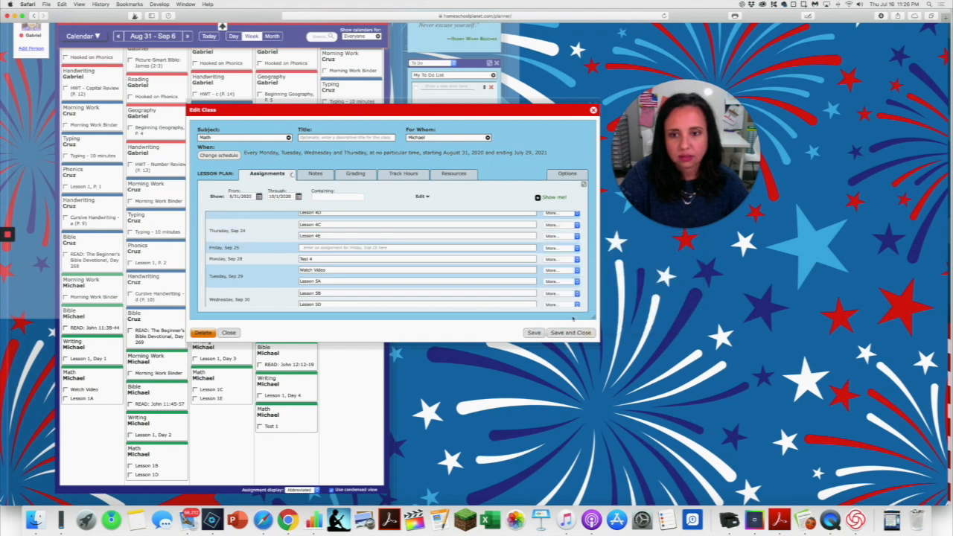
scroll(402, 268, down, 3)
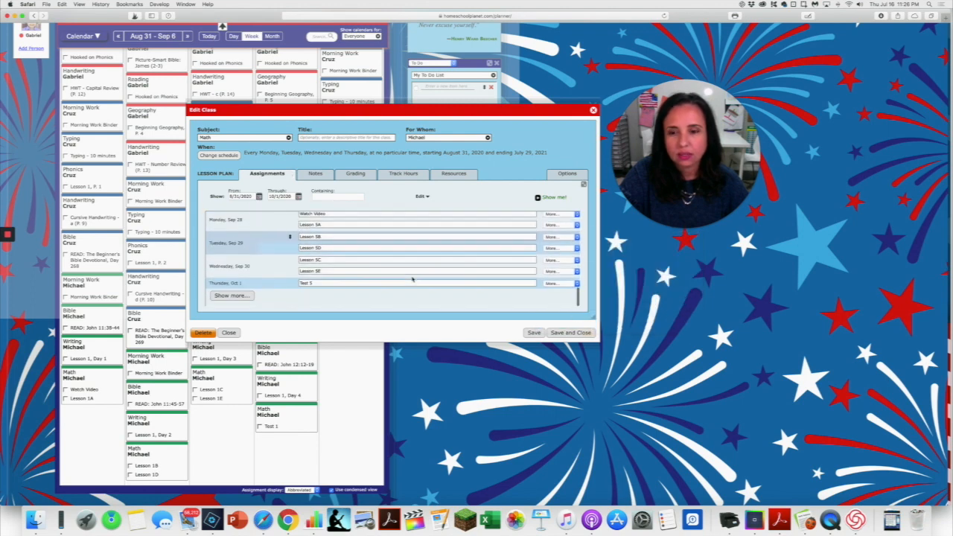
Show the Math lesson plan through 7/29/2021 and review the assignments up to late October.
click(232, 297)
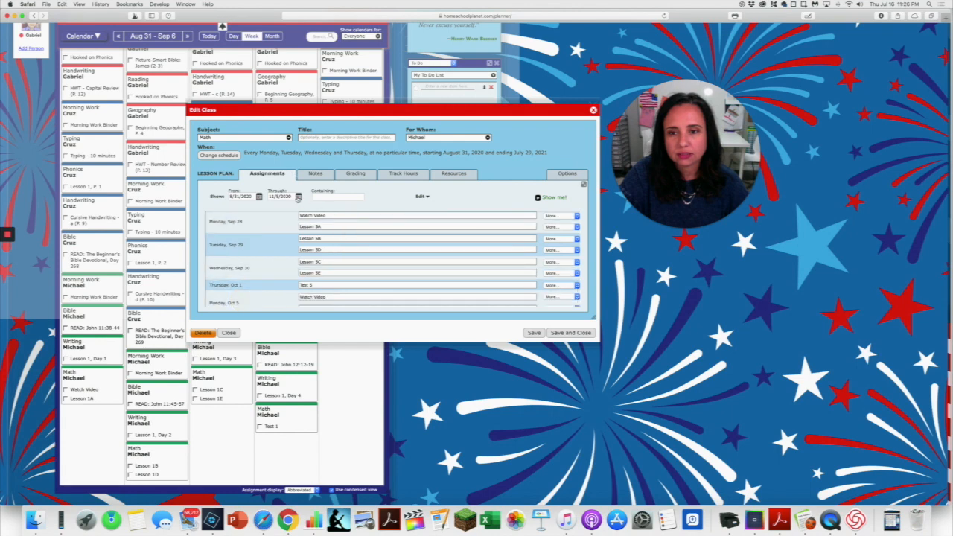
click(297, 196)
click(345, 321)
scroll(415, 282, down, 5)
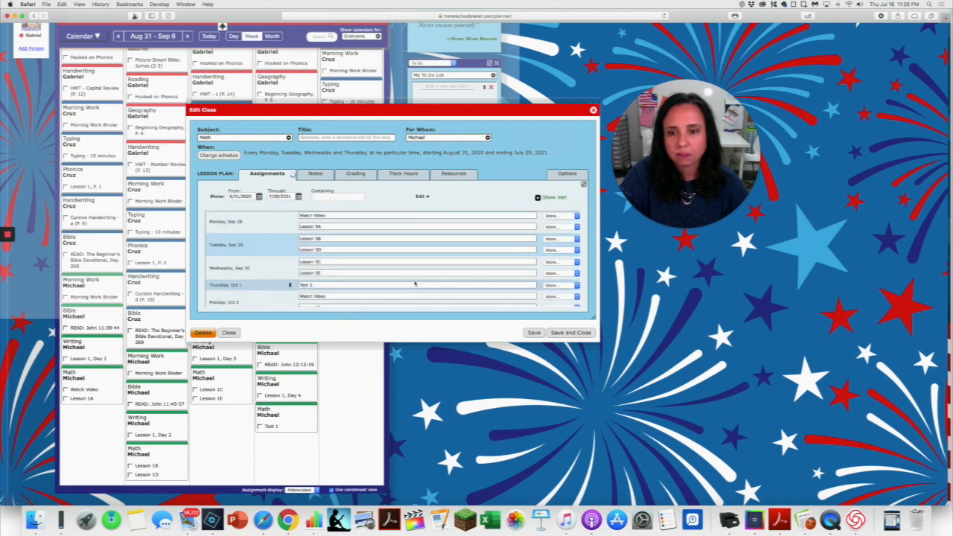
scroll(402, 276, down, 5)
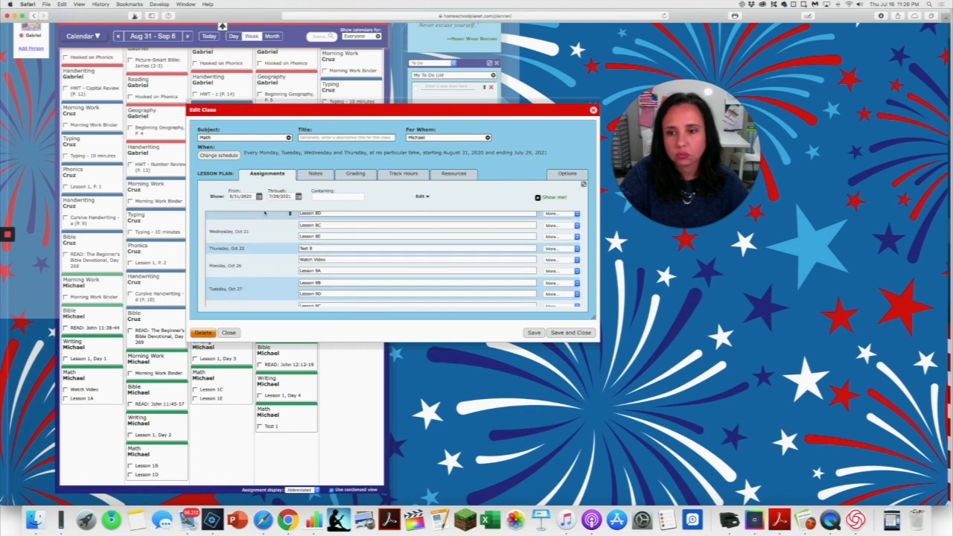
Add Friday, October 23, 2020 to the Math class schedule as an individual class date.
click(218, 155)
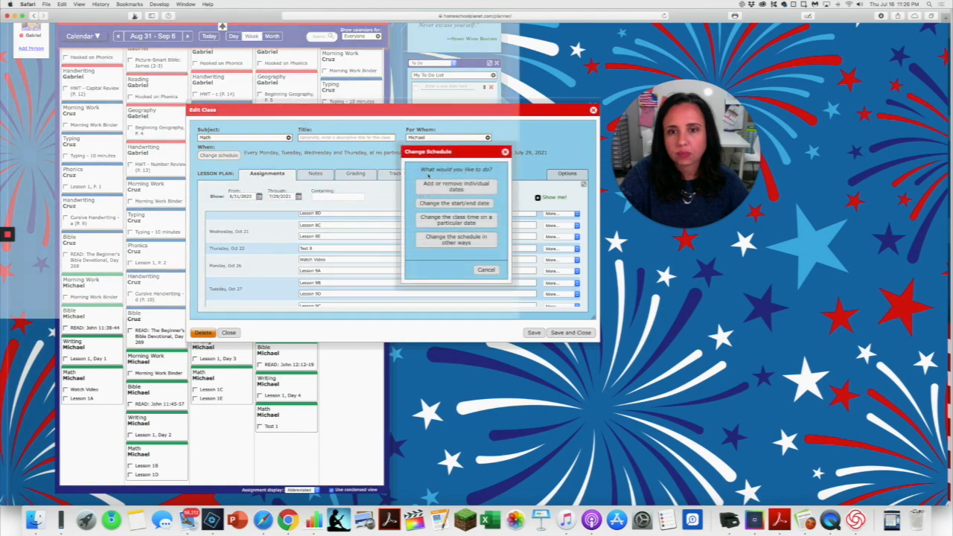
click(438, 185)
click(582, 165)
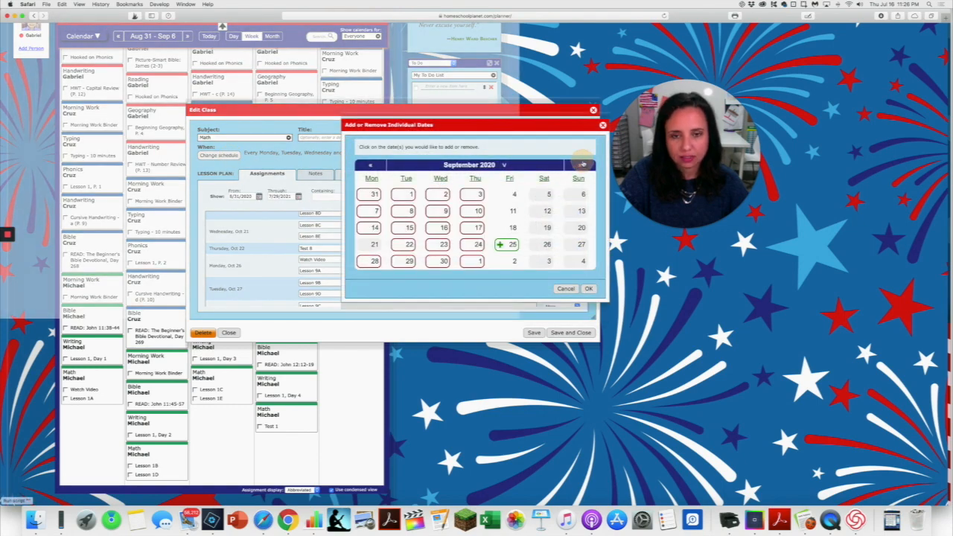
double_click(582, 164)
click(378, 165)
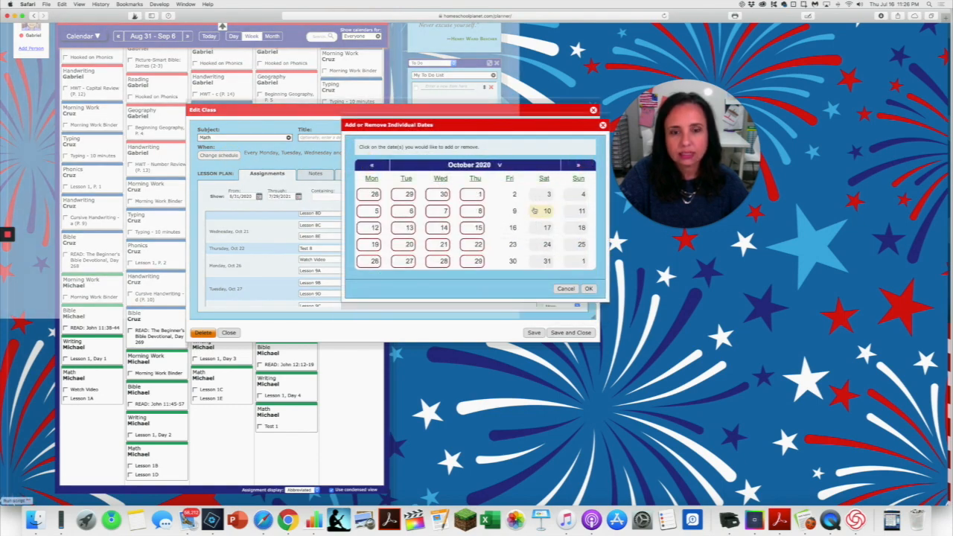
click(512, 245)
click(588, 288)
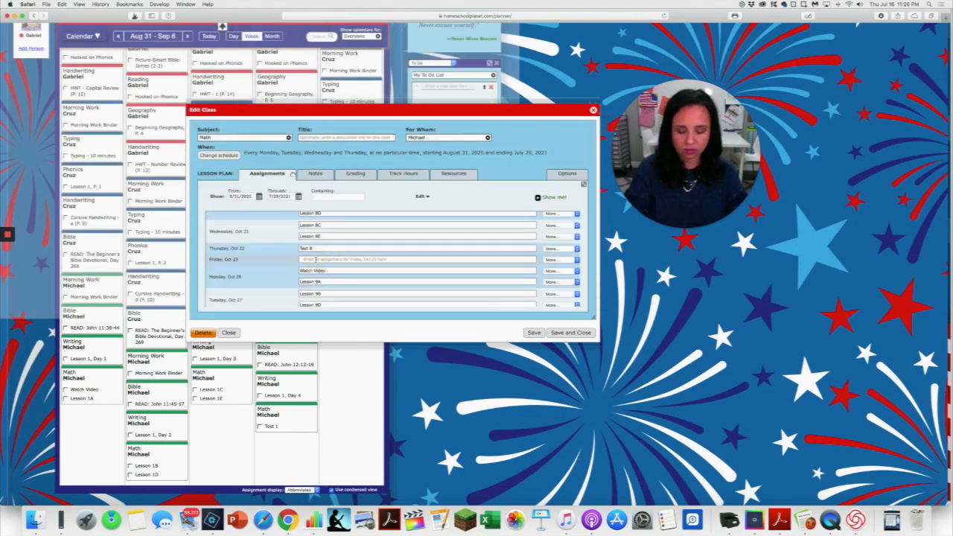
Enter "Unit Test 1" as the assignment for Friday, October 23, and save the Math class.
click(316, 260)
text(Unit Test 8)
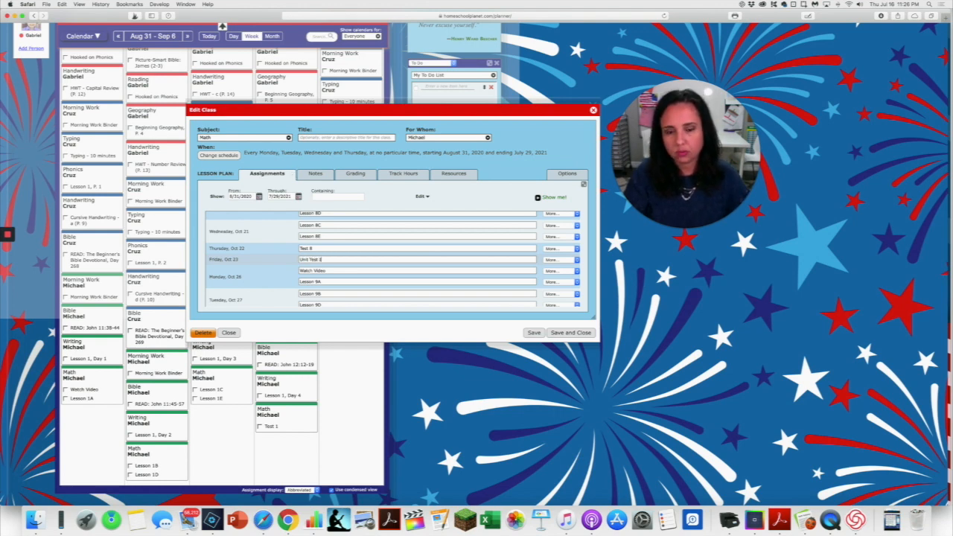
click(528, 332)
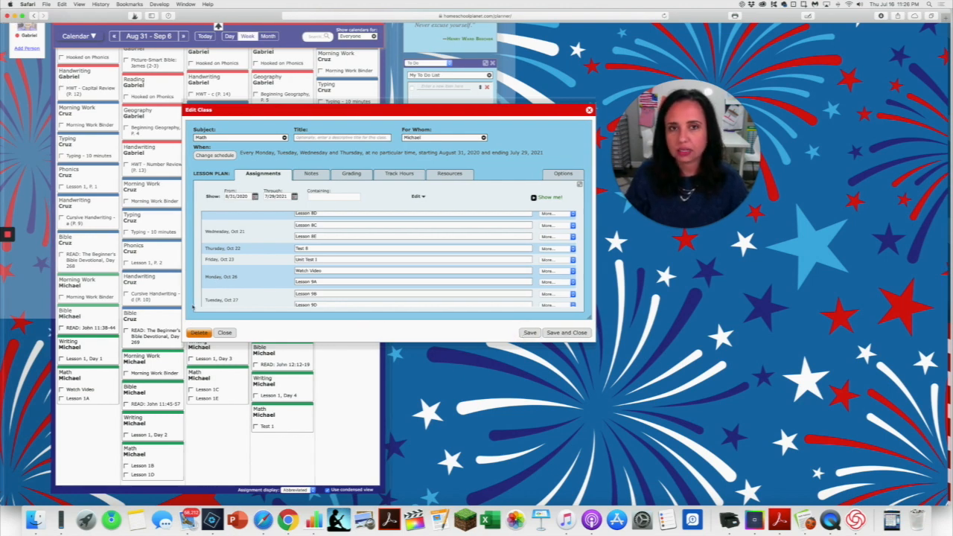
mouse_move(2, 272)
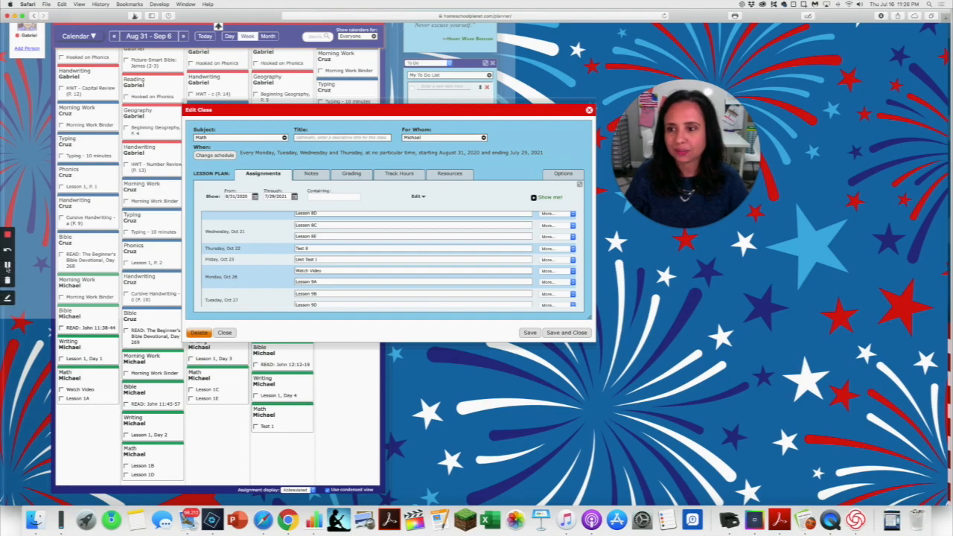